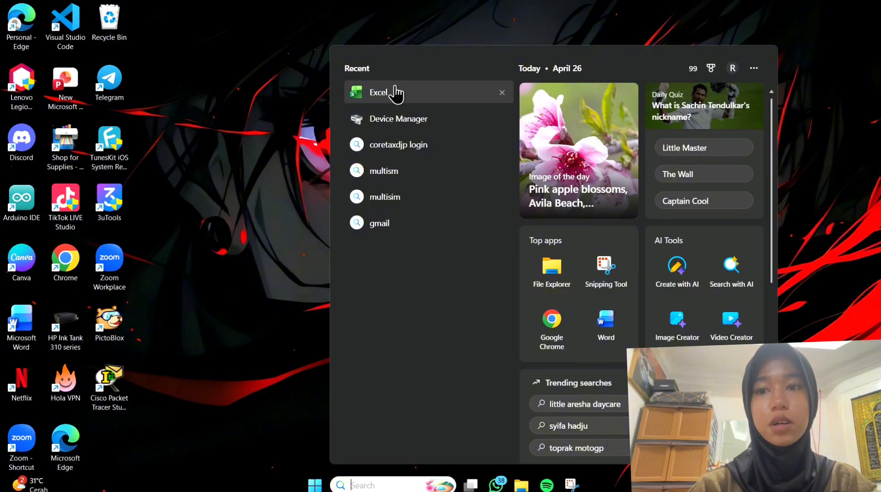
# Open Excel with a blank workbook and enter the title FUNGSI LOGIKA in cell A1.
pyautogui.click(393, 91)
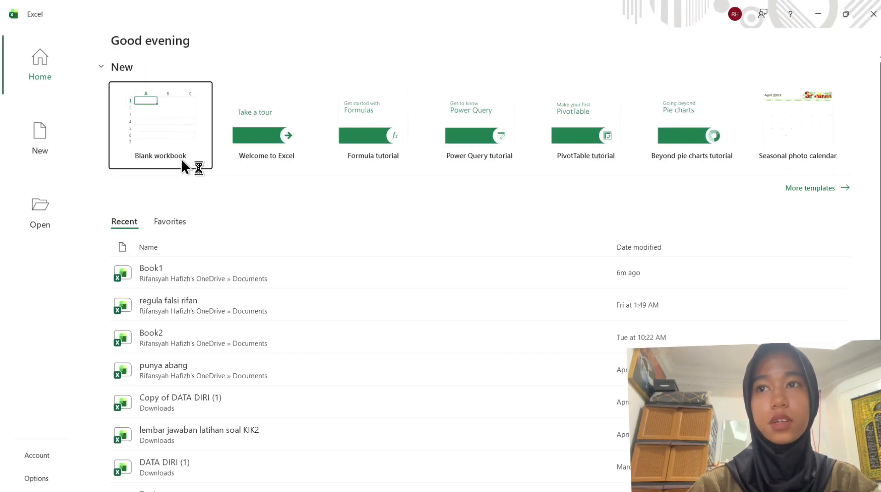
pyautogui.click(186, 108)
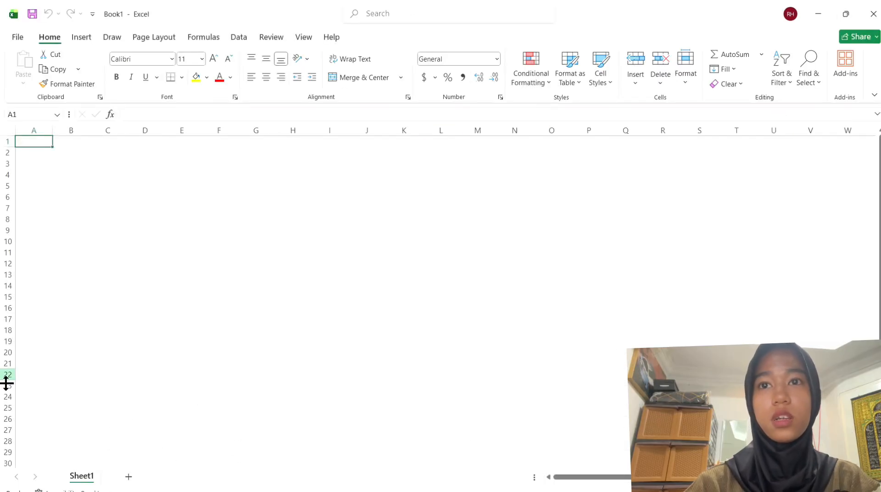
pyautogui.doubleClick(36, 143)
pyautogui.write('FUNGSI')
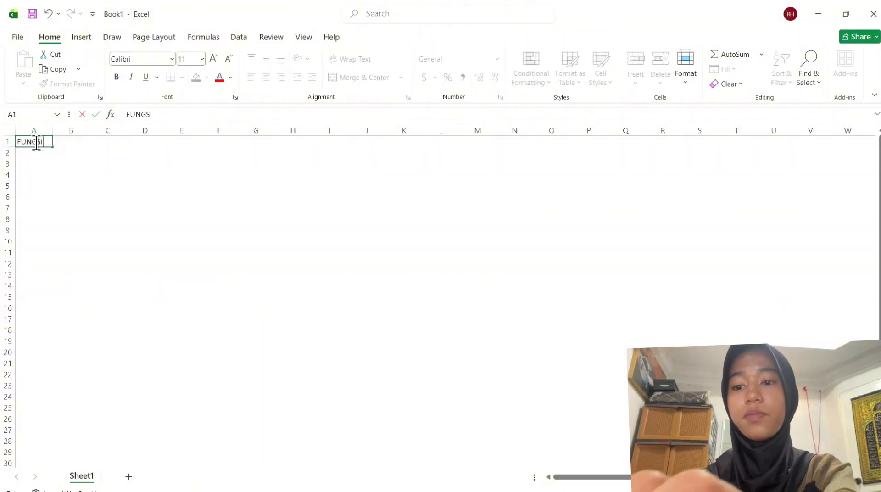
pyautogui.write(' LOGIKA')
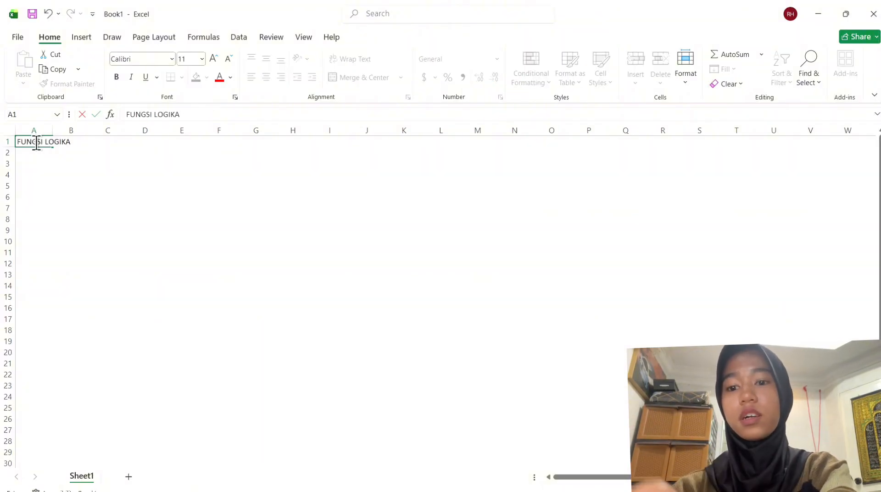
pyautogui.click(92, 210)
# Merge and center the title across A1:L1 and fill it yellow.
pyautogui.click(44, 143)
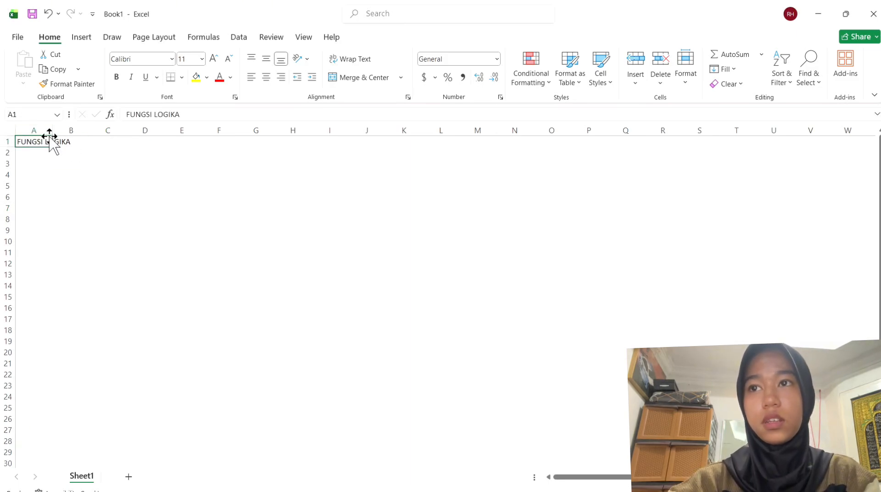
pyautogui.moveTo(50, 137); pyautogui.dragTo(426, 137)
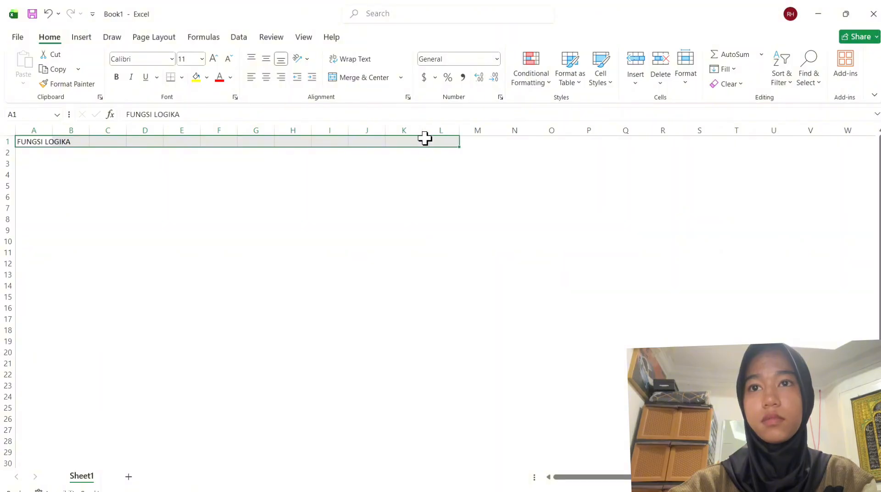
pyautogui.click(351, 77)
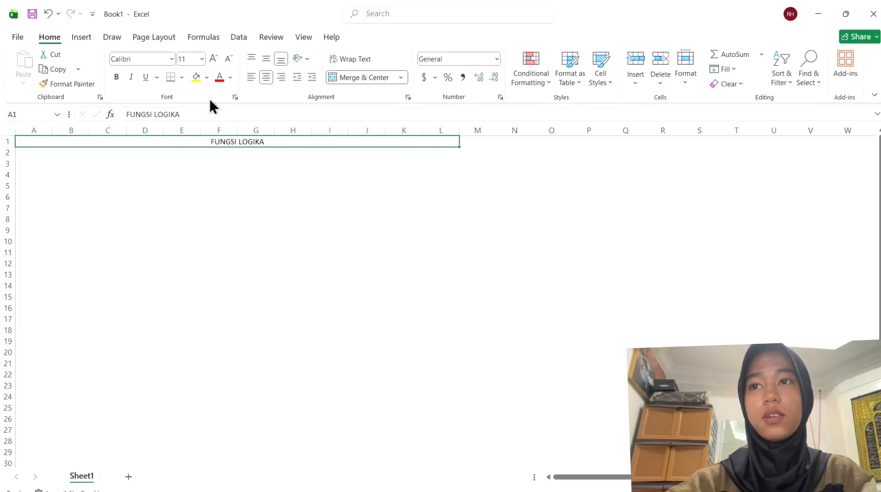
pyautogui.click(197, 78)
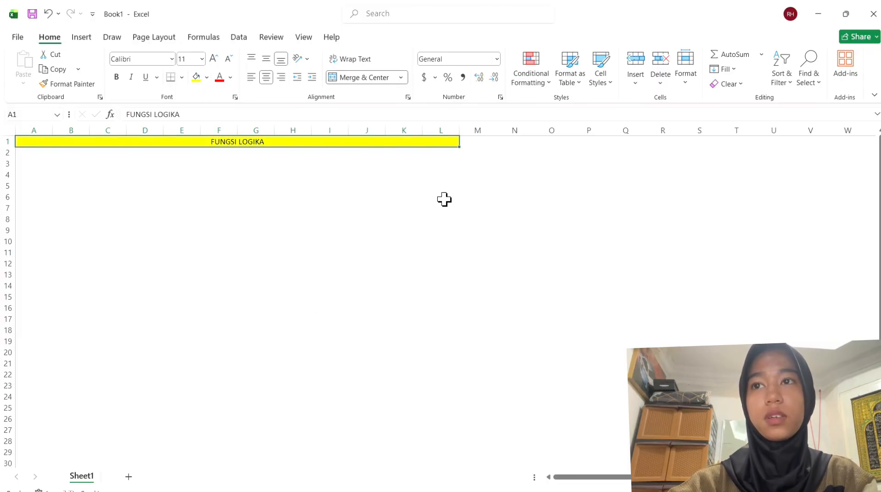
# Freeze the top row so the title stays in view, and check it by scrolling through the sheet.
pyautogui.scroll(-15, 125, 289)
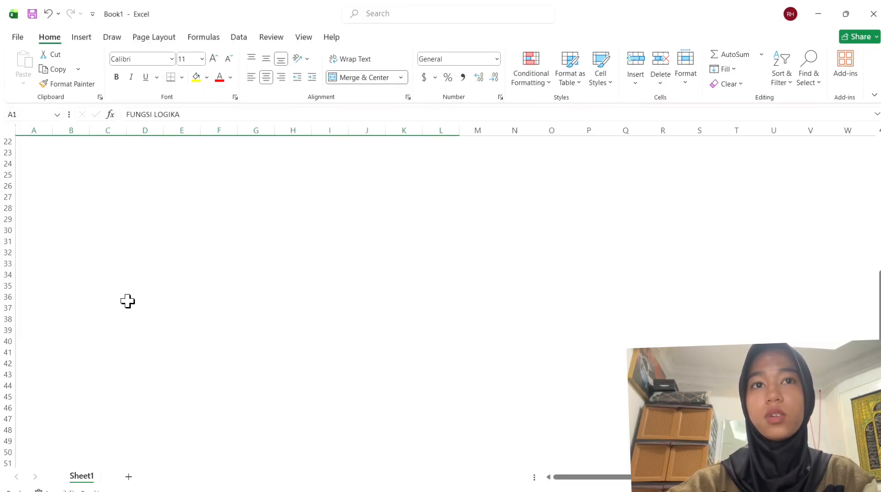
pyautogui.scroll(5, 125, 288)
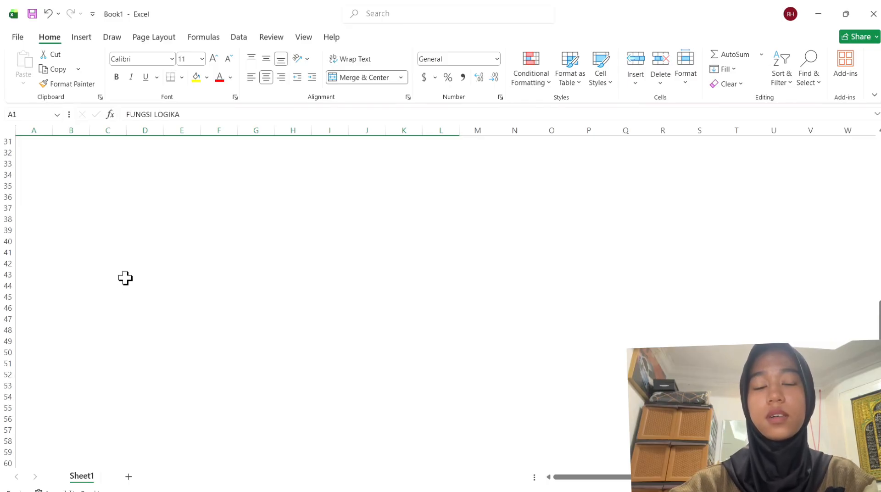
pyautogui.scroll(10, 125, 277)
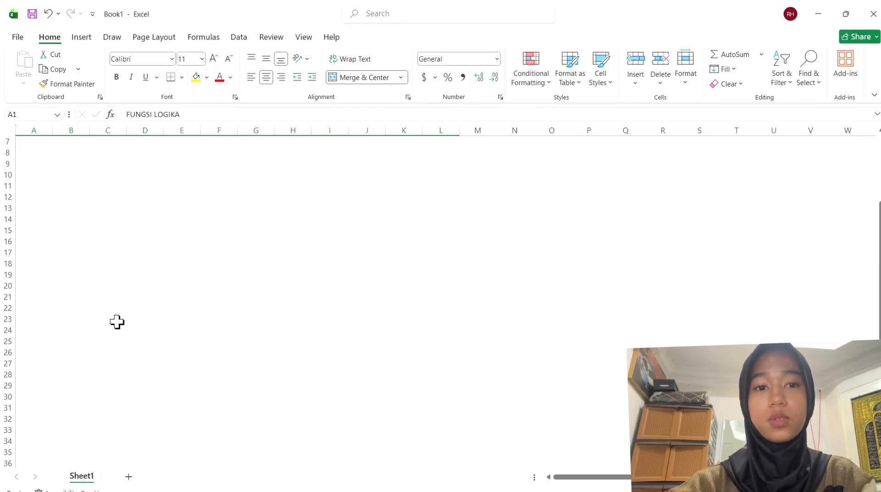
pyautogui.click(303, 37)
pyautogui.click(406, 64)
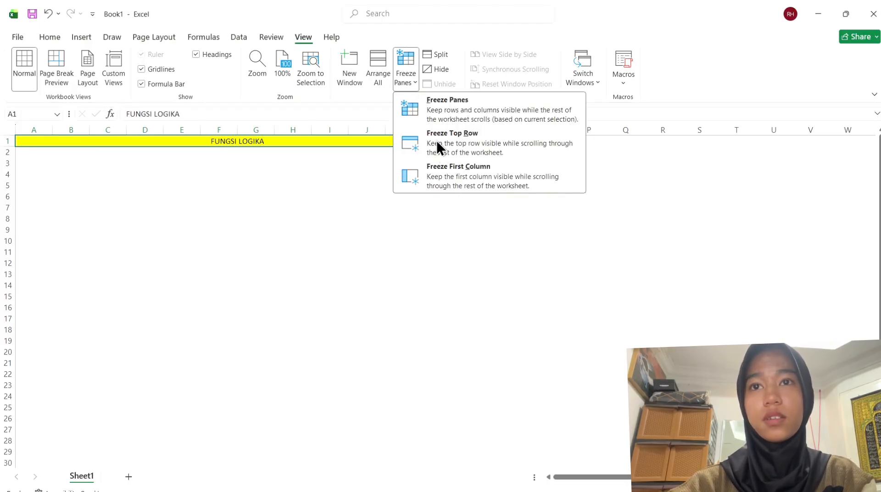
pyautogui.click(436, 140)
pyautogui.click(82, 178)
pyautogui.scroll(-20, 356, 306)
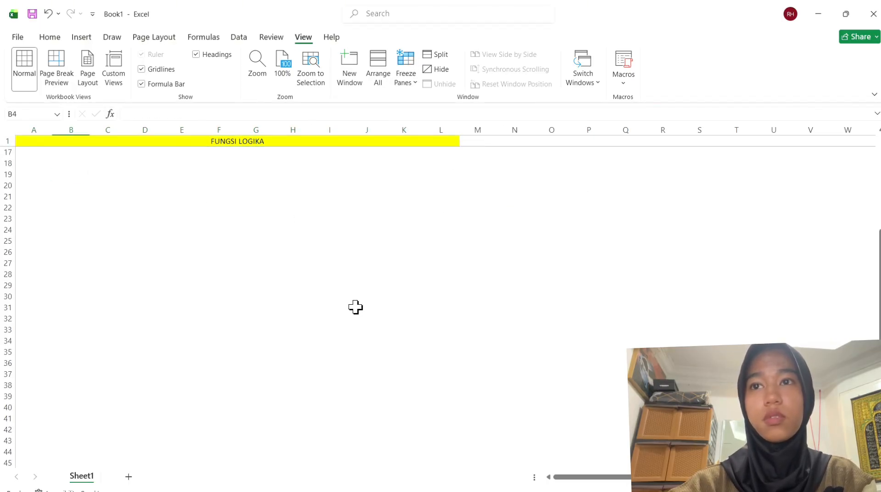
pyautogui.scroll(20, 358, 259)
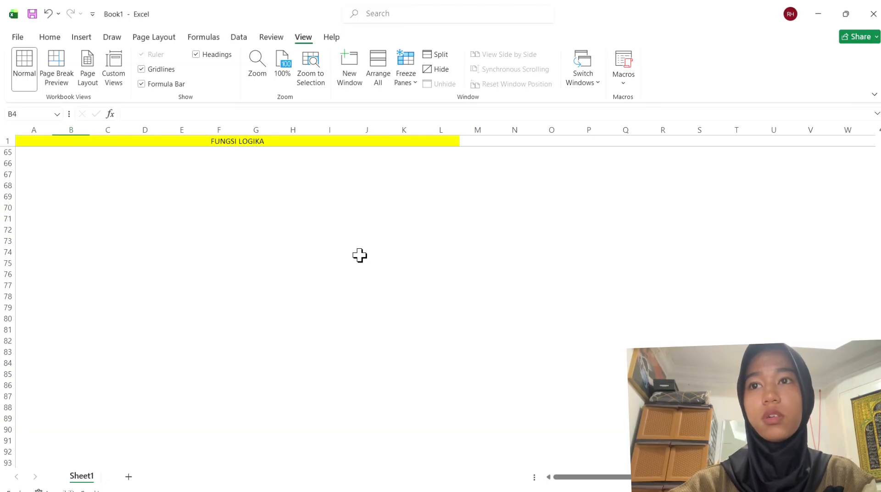
pyautogui.scroll(1, 349, 255)
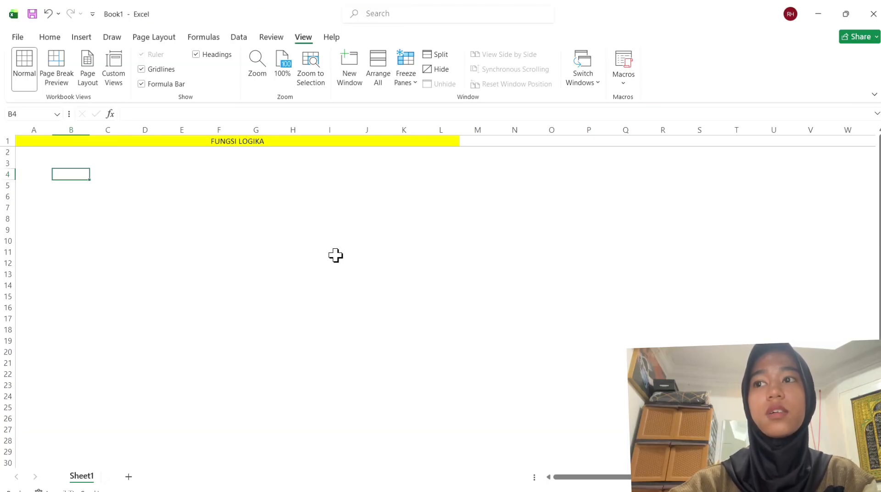
# Enter the section heading "1. LOGIKA NOT" in A3 and the column header INPUT in A5.
pyautogui.click(37, 166)
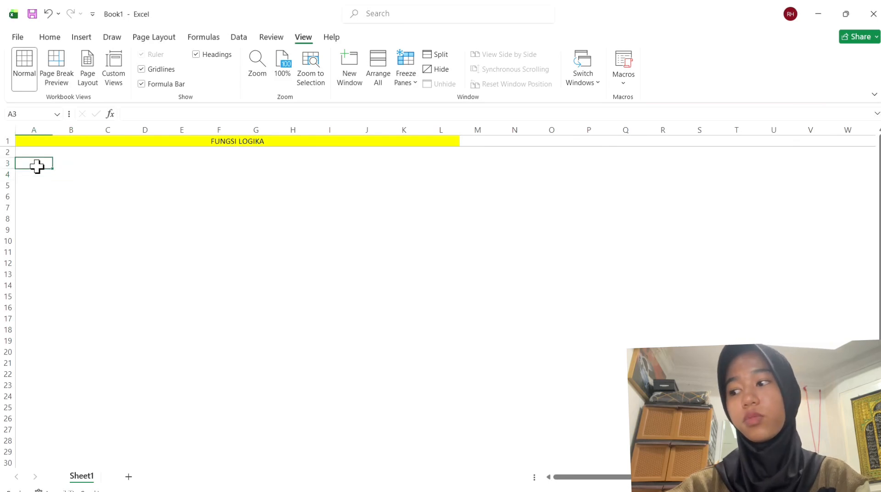
pyautogui.write('1. LOGIKA NOT')
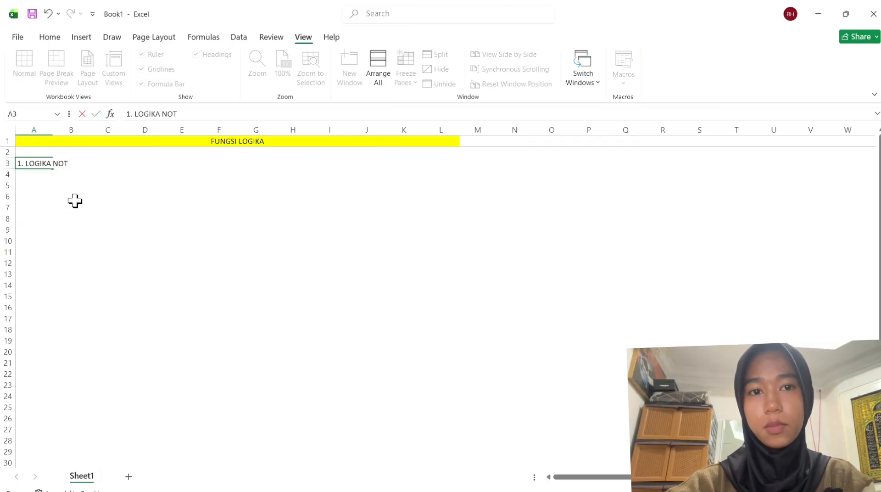
pyautogui.click(38, 187)
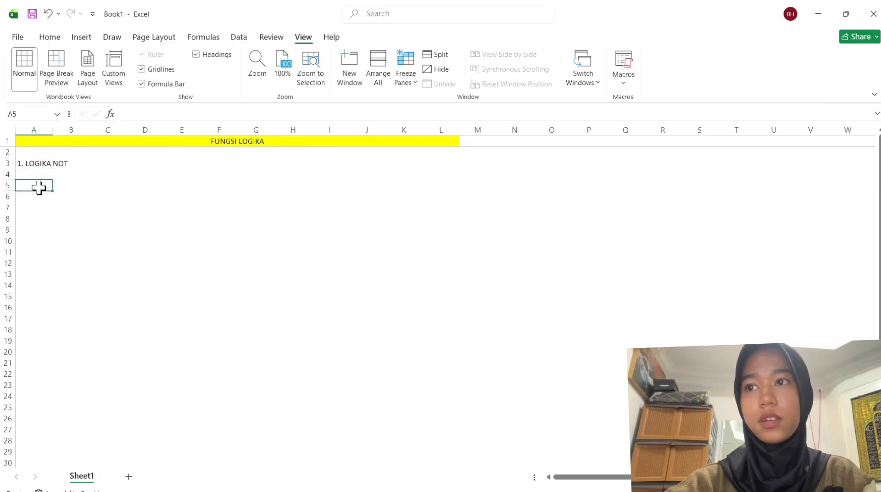
pyautogui.write('Input')
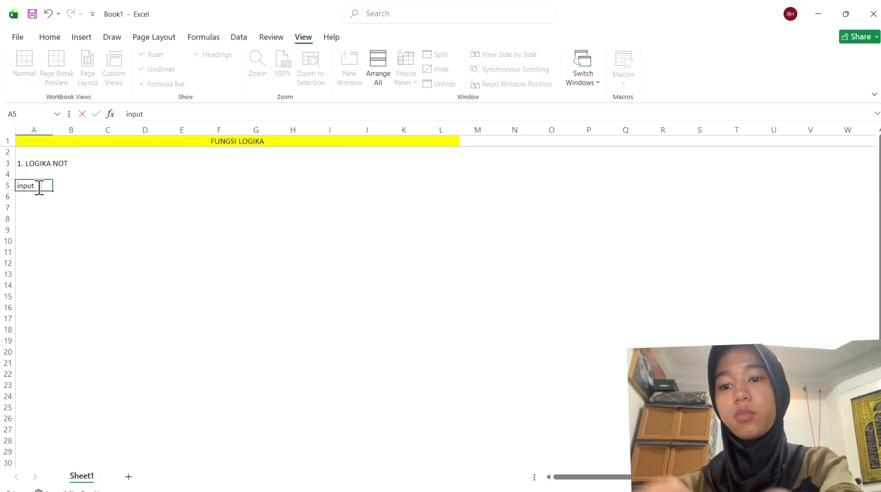
pyautogui.press('BackSpace')
pyautogui.press('BackSpace')
pyautogui.press('BackSpace')
pyautogui.press('BackSpace')
pyautogui.press('BackSpace')
pyautogui.write('INPUT')
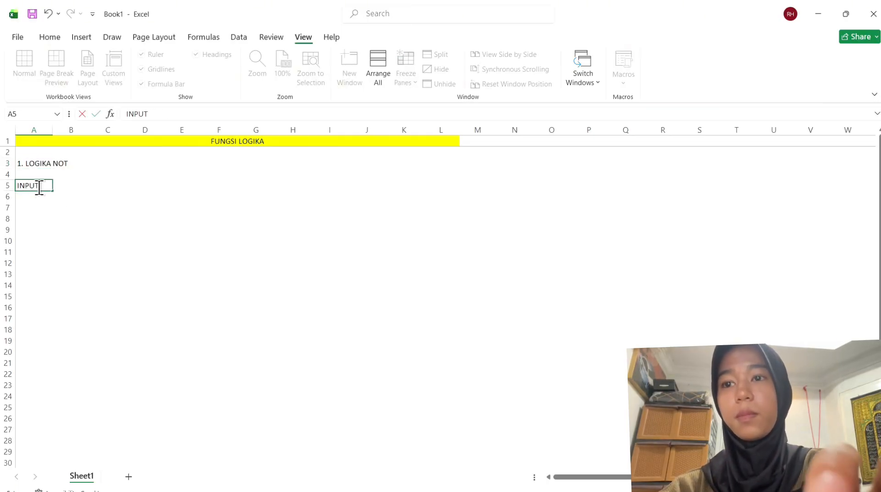
pyautogui.press('Return')
# Enter the input values 1 and 0 in A6:A7 and the header OUTPUT NOT in B5.
pyautogui.write('1')
pyautogui.press('Return')
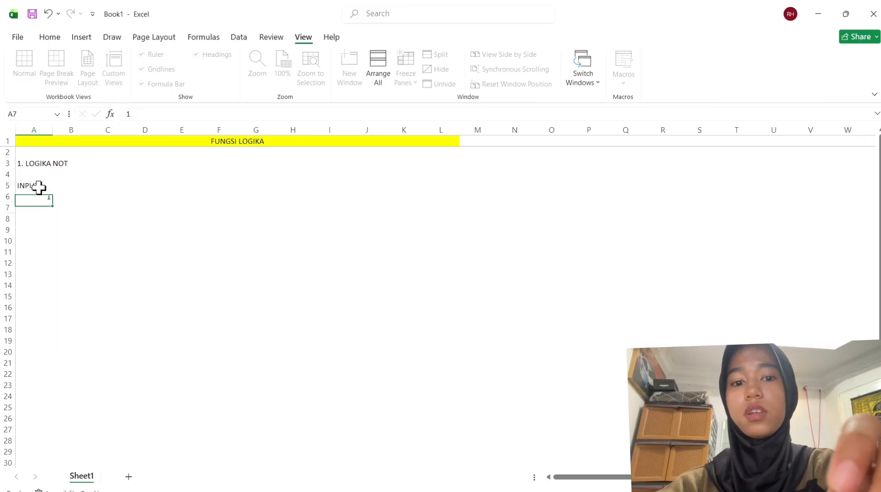
pyautogui.write('0')
pyautogui.click(83, 186)
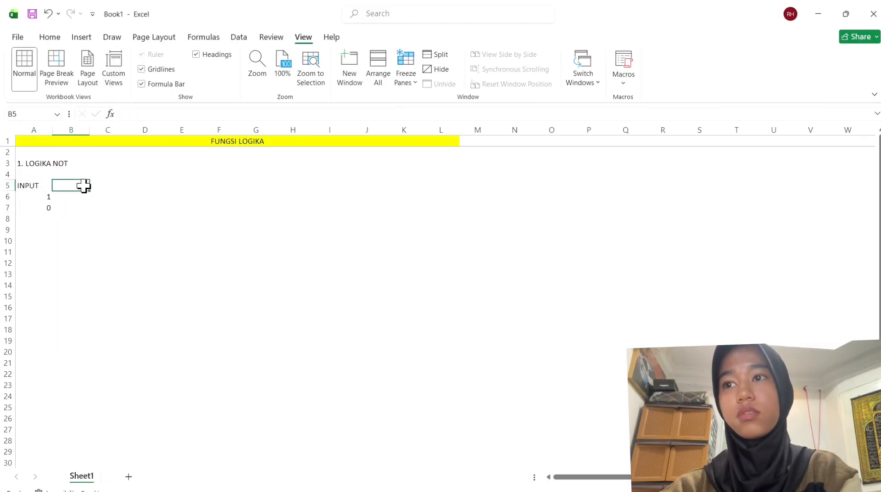
pyautogui.write('OU')
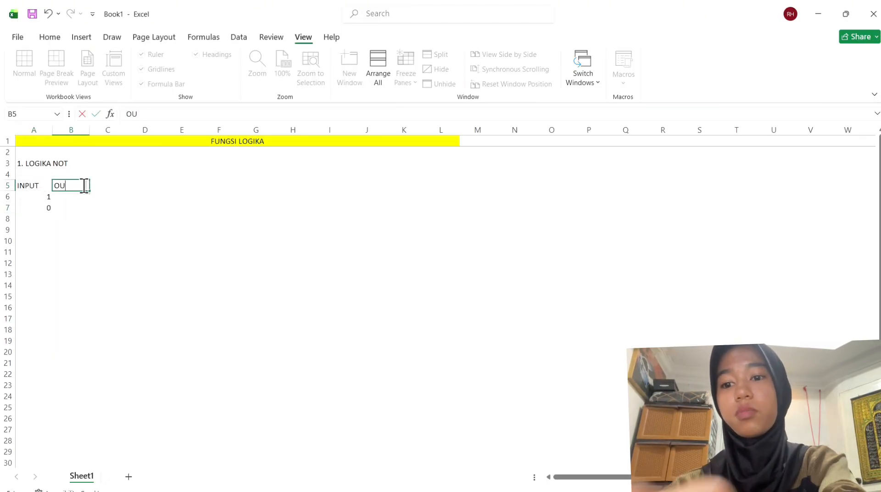
pyautogui.write('TPUT NOT')
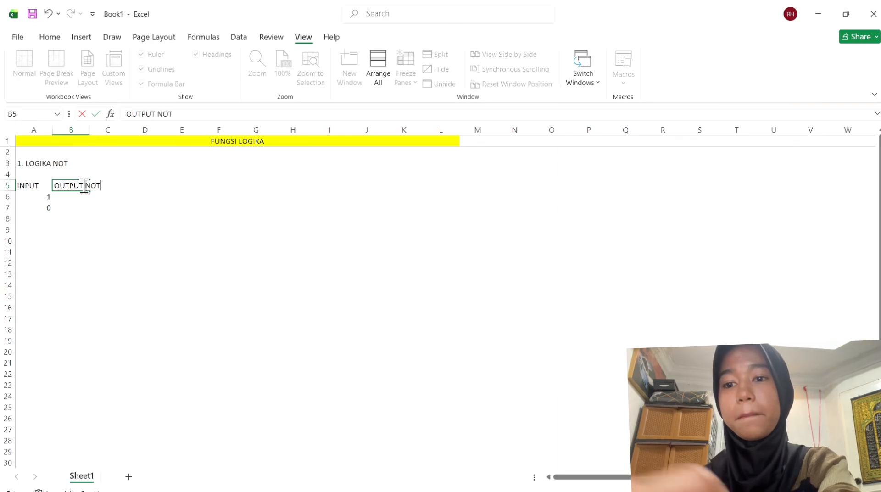
pyautogui.click(96, 250)
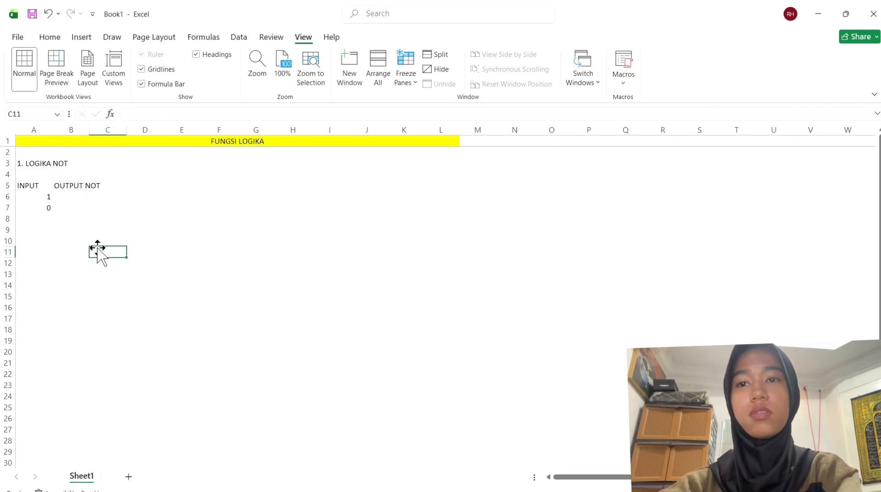
# Apply an outside border around the NOT table in A5:B7.
pyautogui.click(43, 189)
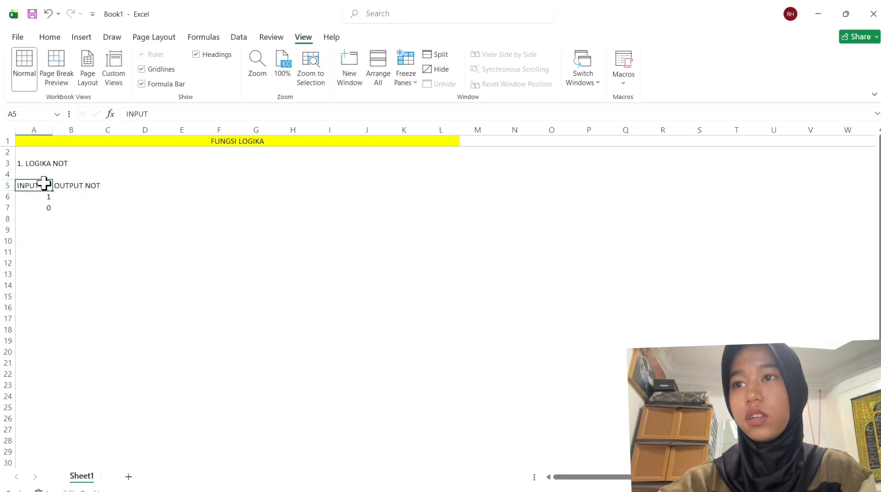
pyautogui.moveTo(43, 186); pyautogui.dragTo(83, 205)
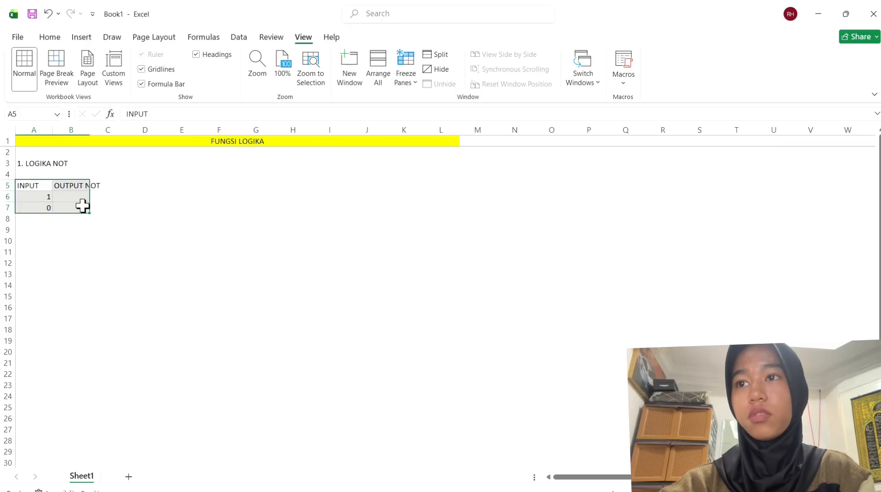
pyautogui.click(49, 36)
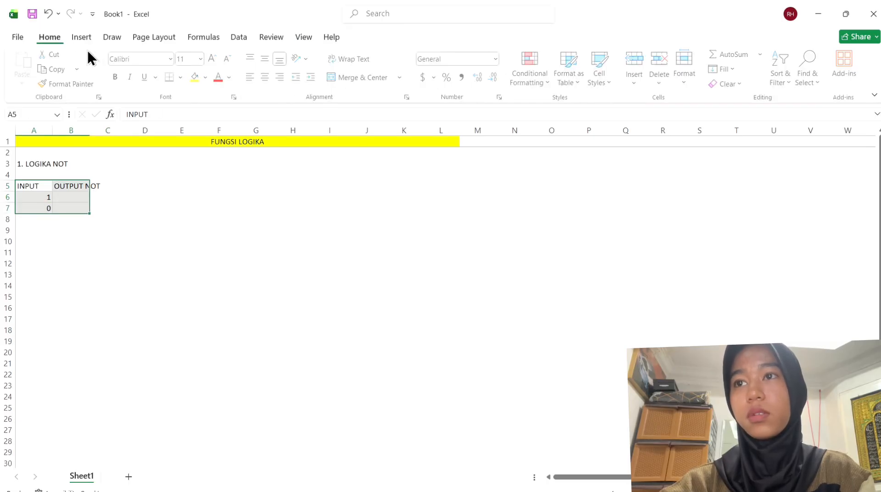
pyautogui.click(181, 77)
pyautogui.click(199, 211)
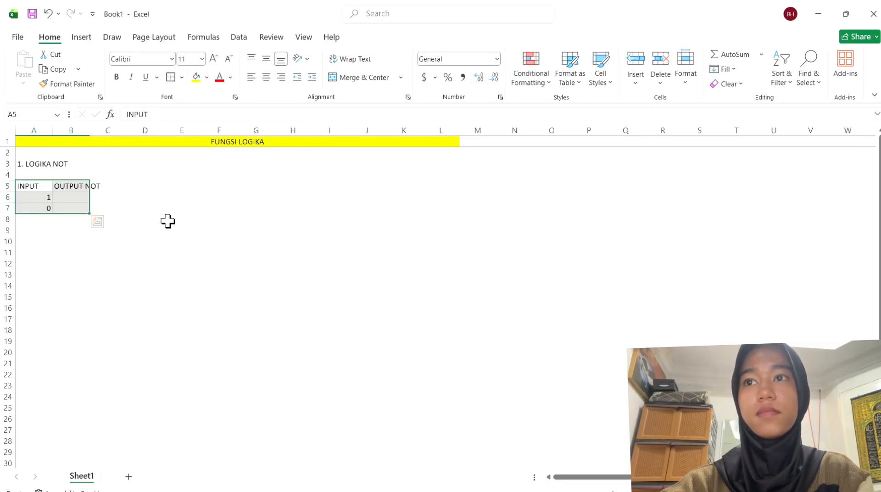
# Widen column B so the OUTPUT NOT header fits inside its cell.
pyautogui.click(74, 195)
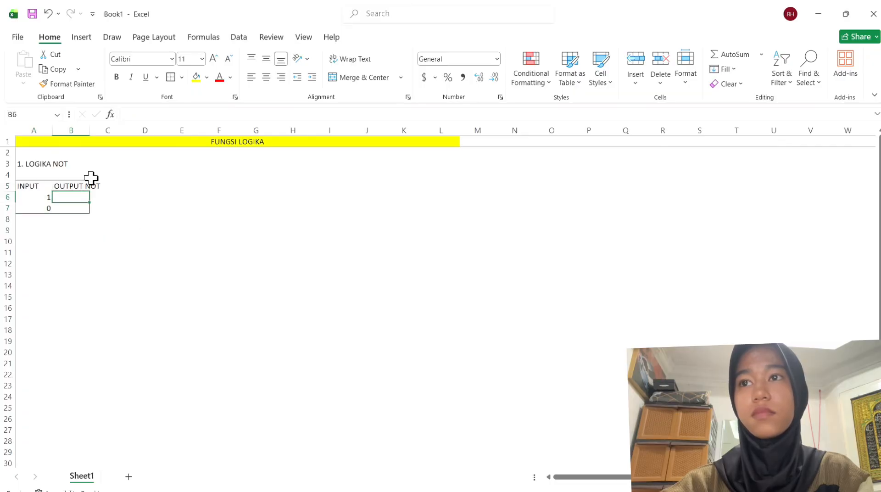
pyautogui.click(82, 185)
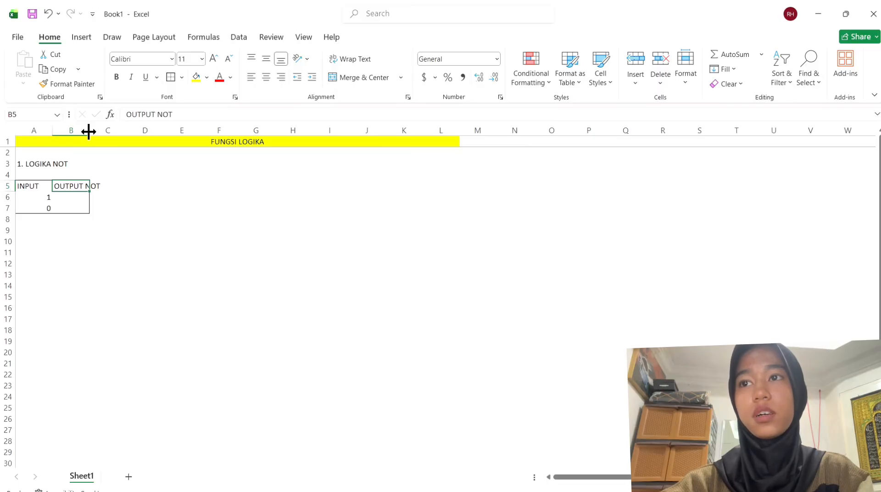
pyautogui.moveTo(88, 131); pyautogui.dragTo(113, 132)
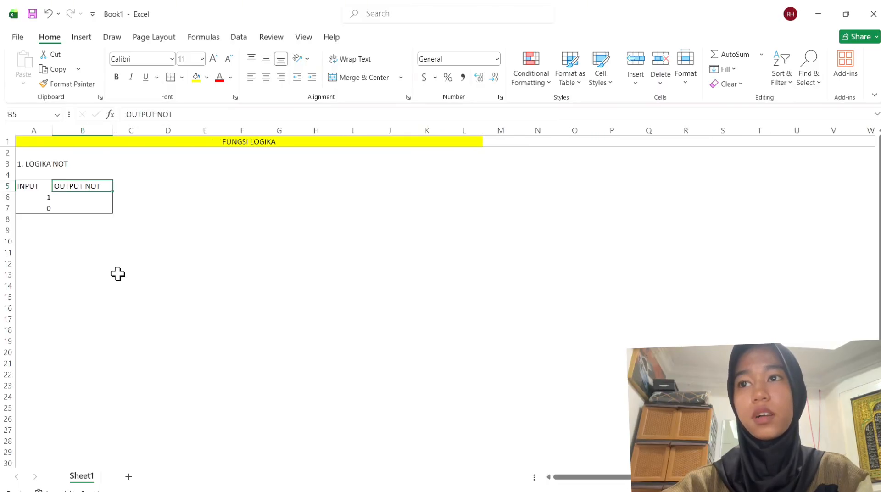
# Apply all borders to the NOT table in A5:B7.
pyautogui.click(118, 273)
pyautogui.moveTo(42, 185); pyautogui.dragTo(91, 206)
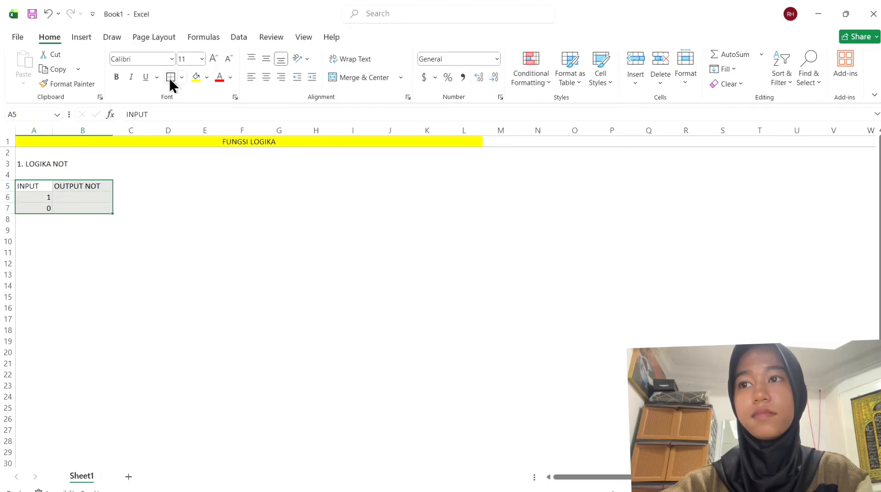
pyautogui.click(182, 77)
pyautogui.click(189, 197)
pyautogui.click(83, 286)
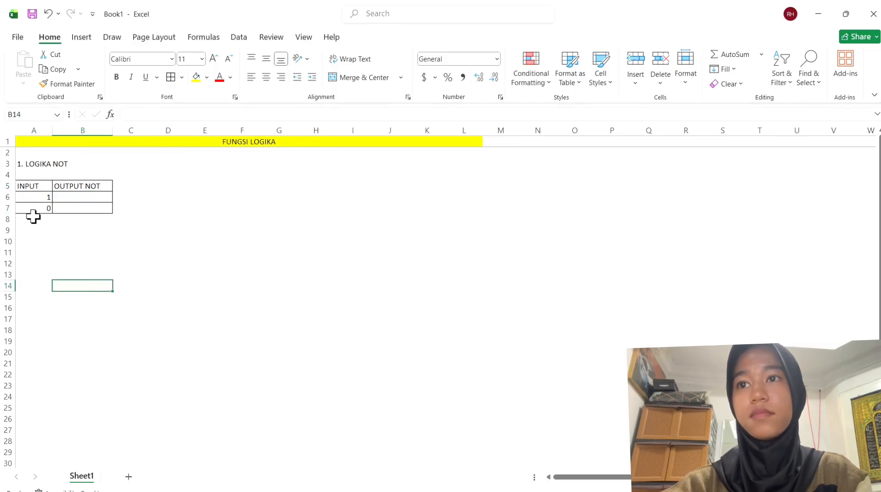
# Enter the formula =NOT(A6) in B6 and fill it down to B7.
pyautogui.click(82, 197)
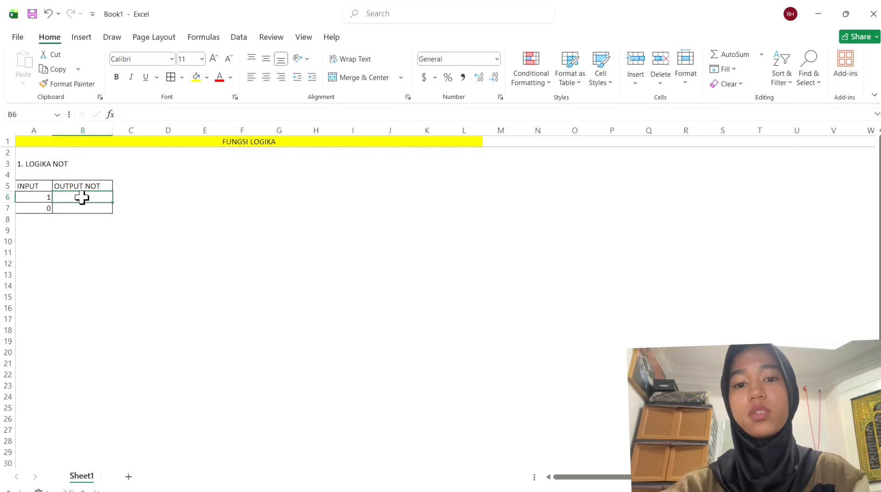
pyautogui.write('=')
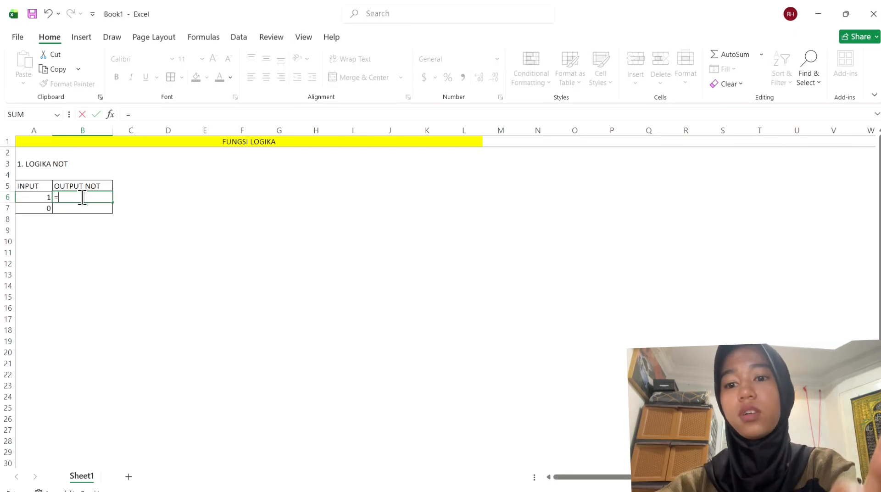
pyautogui.write('NOT')
pyautogui.press('BackSpace')
pyautogui.press('BackSpace')
pyautogui.press('BackSpace')
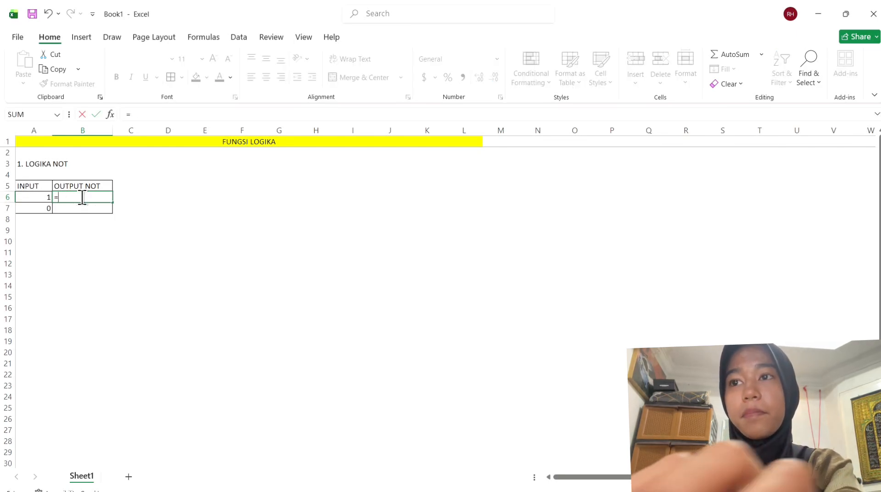
pyautogui.write('NOT')
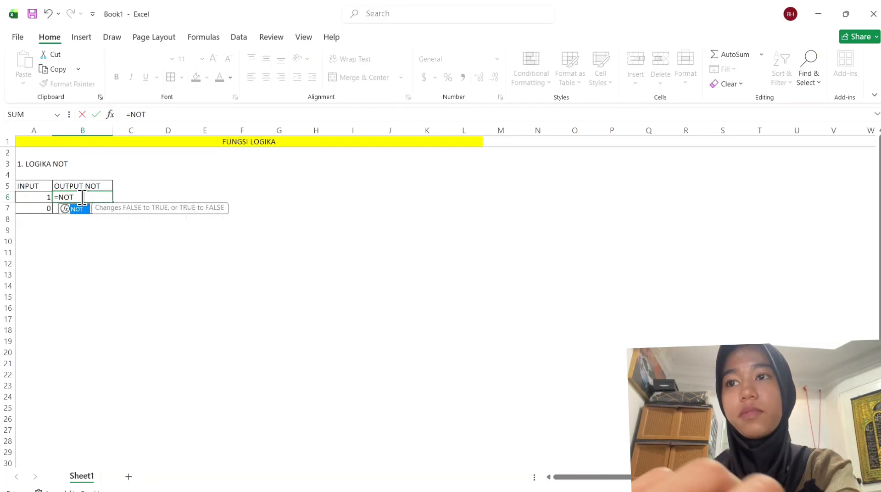
pyautogui.write('(')
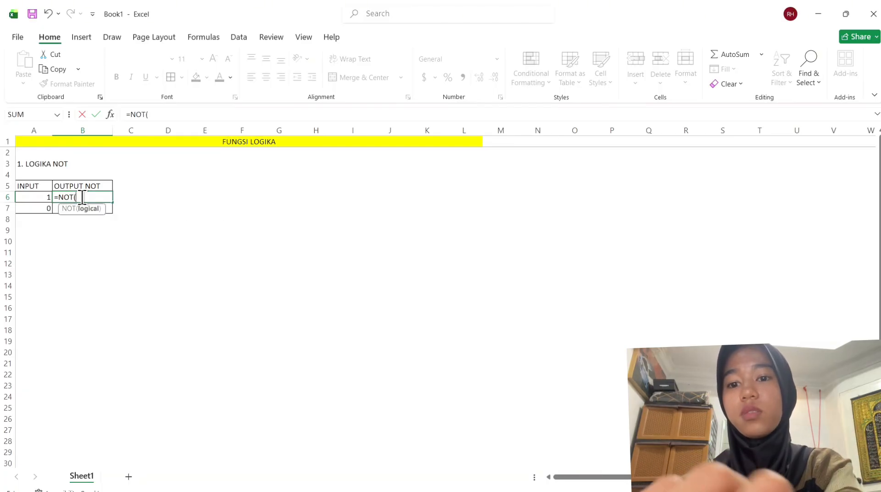
pyautogui.click(32, 197)
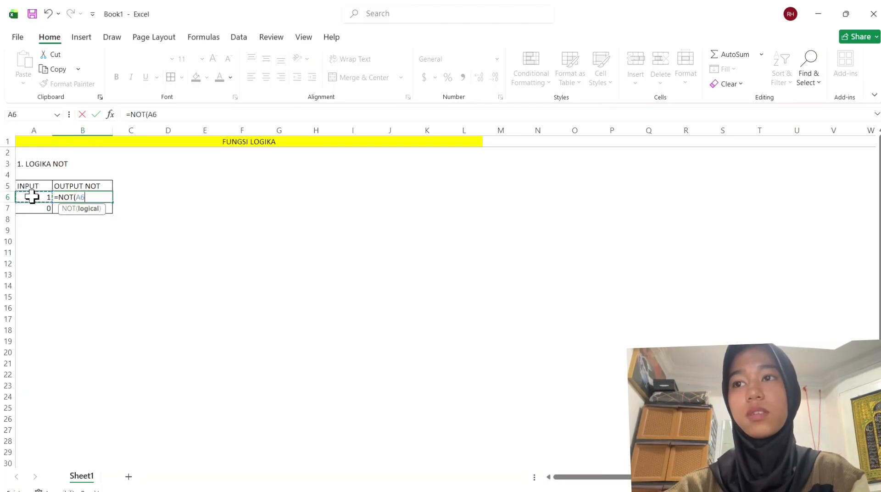
pyautogui.write(')')
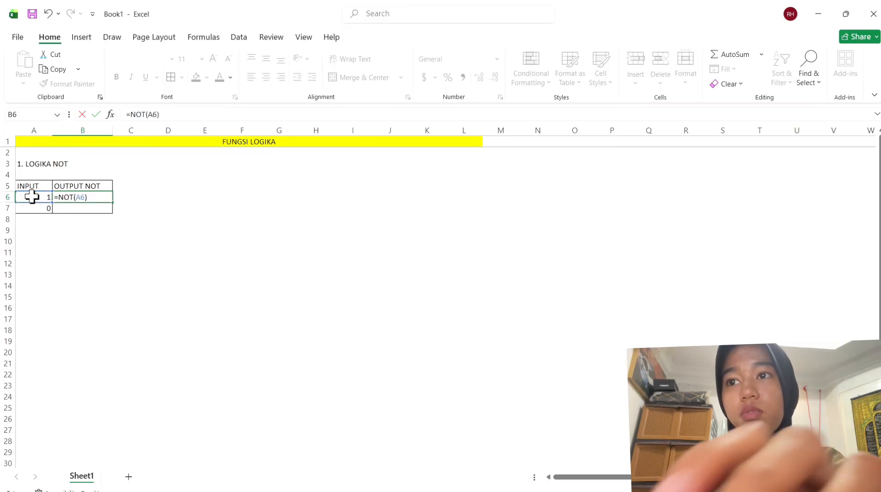
pyautogui.press('Return')
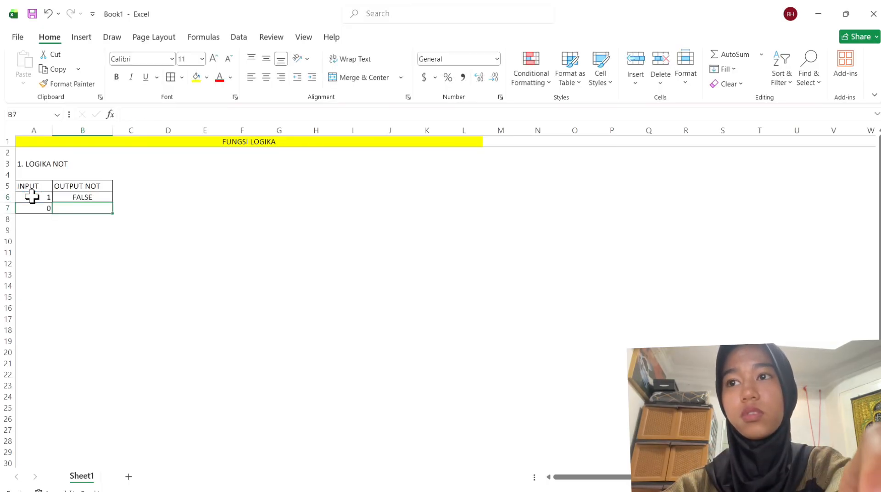
pyautogui.click(109, 197)
pyautogui.moveTo(112, 202); pyautogui.dragTo(115, 213)
# Center the contents of the NOT table in A5:B7 horizontally.
pyautogui.click(43, 190)
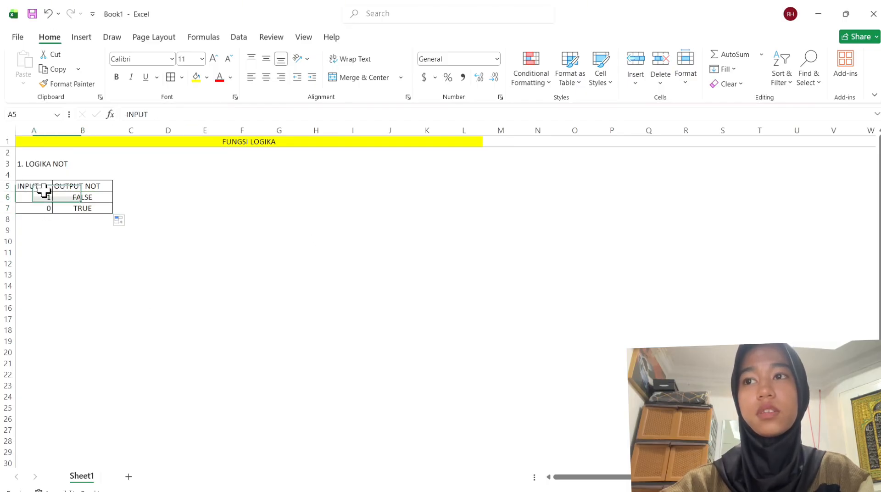
pyautogui.moveTo(43, 184); pyautogui.dragTo(91, 212)
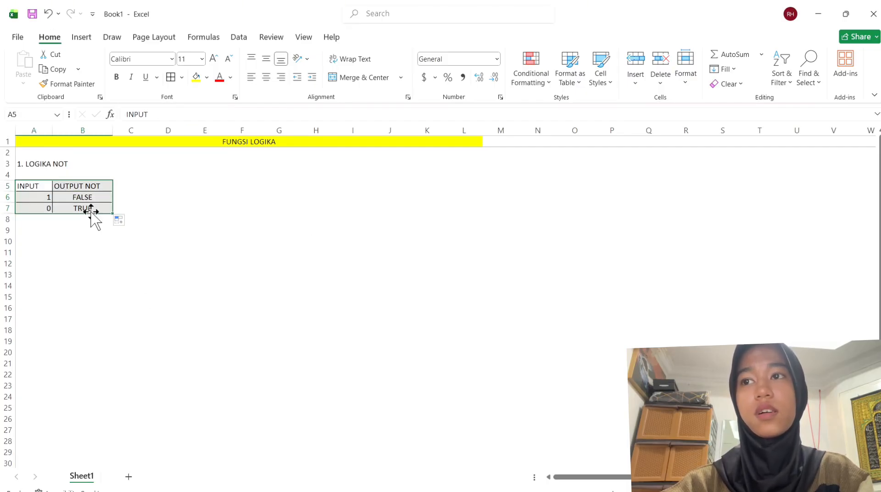
pyautogui.click(265, 77)
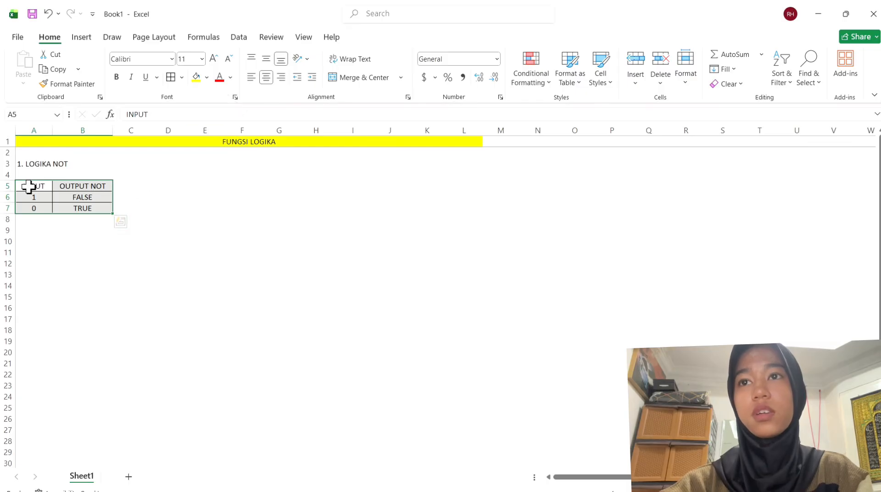
# Fill the NOT table's header cells A5:B5 with yellow.
pyautogui.click(34, 187)
pyautogui.moveTo(43, 185); pyautogui.dragTo(89, 187)
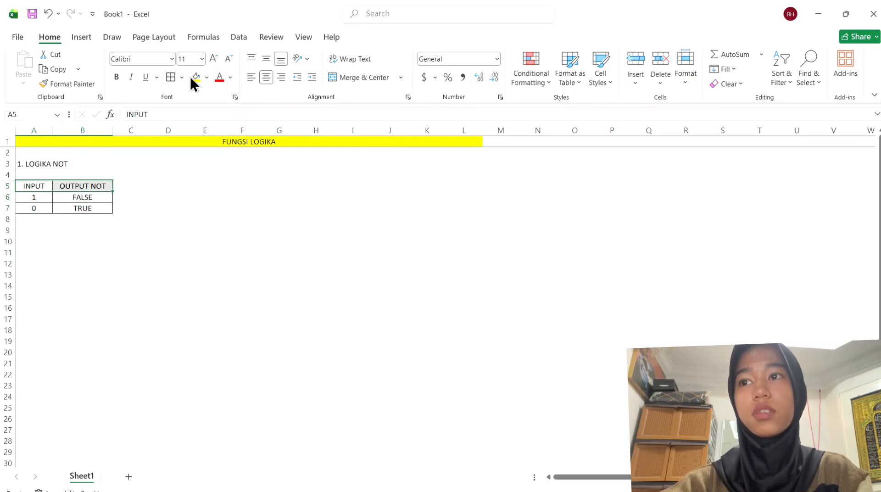
pyautogui.click(191, 76)
pyautogui.click(118, 309)
# Enter the section heading 2. LOGIKA AND in A9.
pyautogui.click(39, 227)
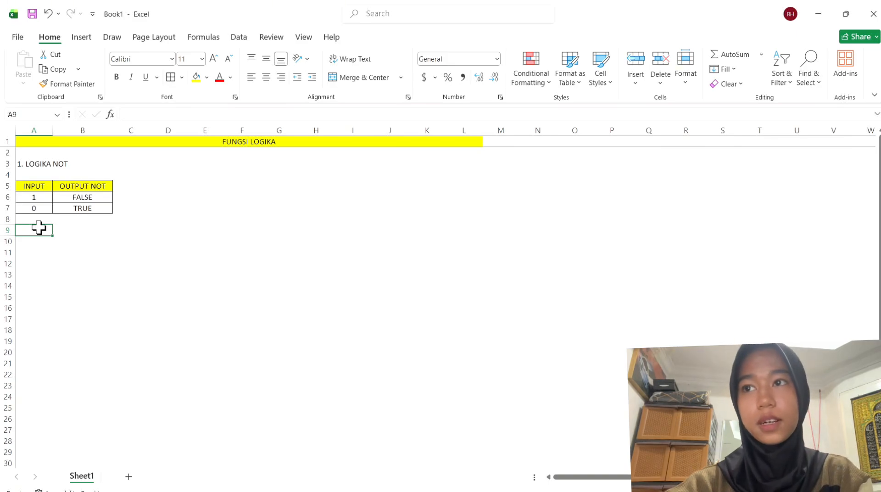
pyautogui.write('2. LOGI')
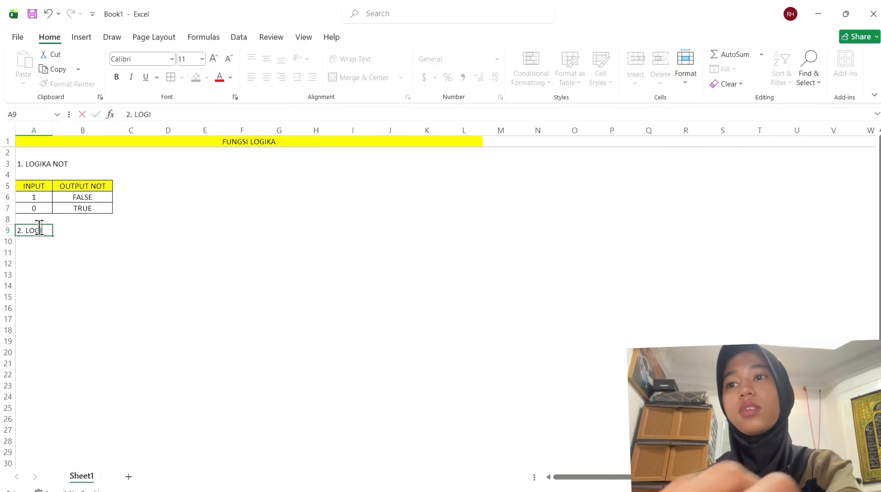
pyautogui.write('KA AND')
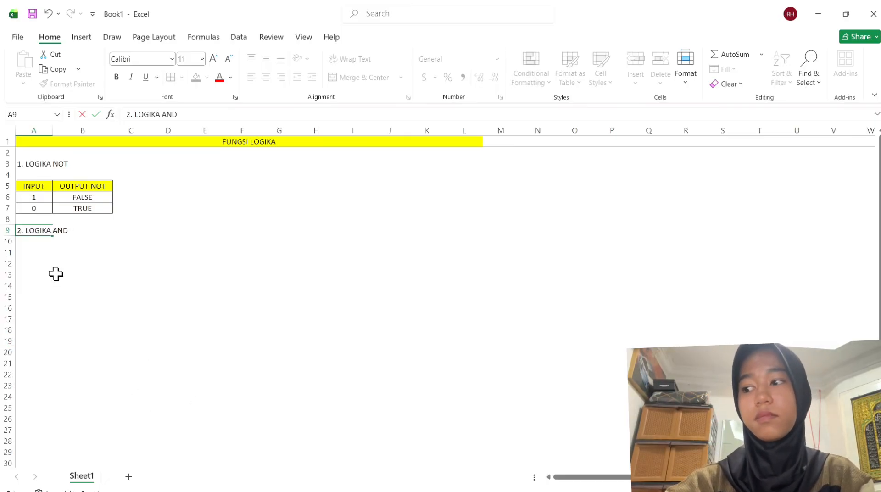
# Enter a header made of TB and the first person's name in A11, with the height 163 in A12.
pyautogui.click(36, 253)
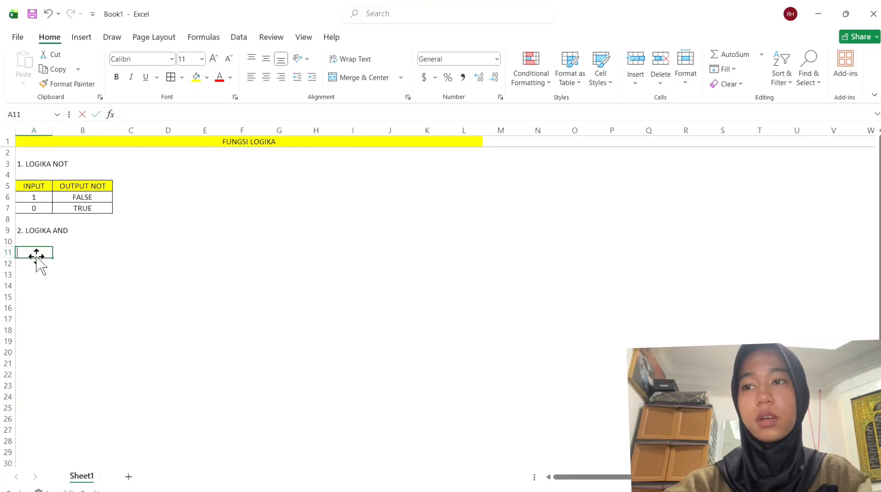
pyautogui.write('tinggi')
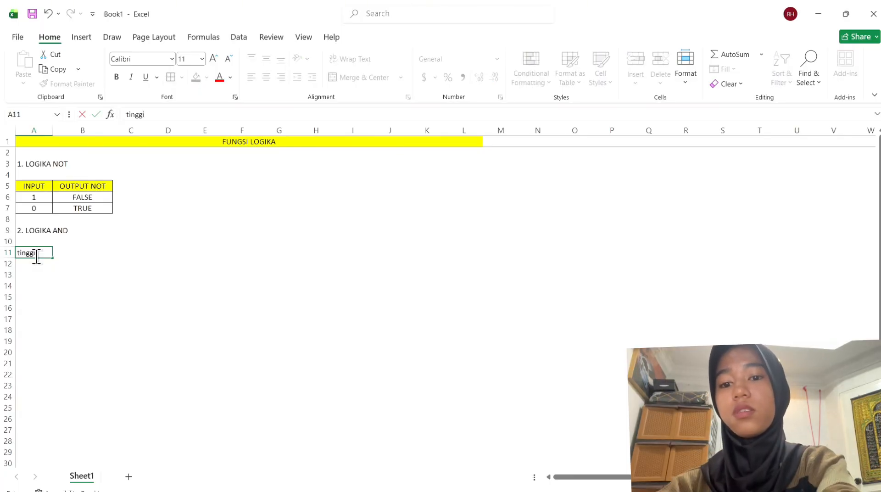
pyautogui.press('BackSpace')
pyautogui.press('BackSpace')
pyautogui.press('BackSpace')
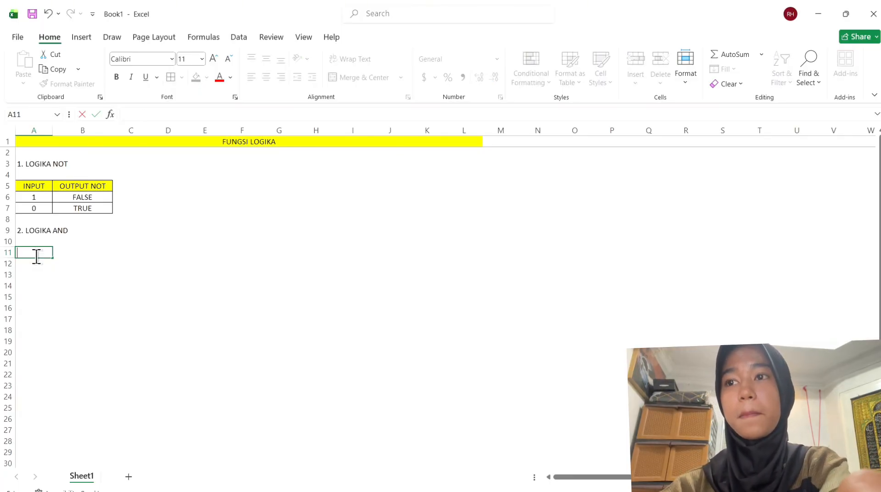
pyautogui.write('TNGG')
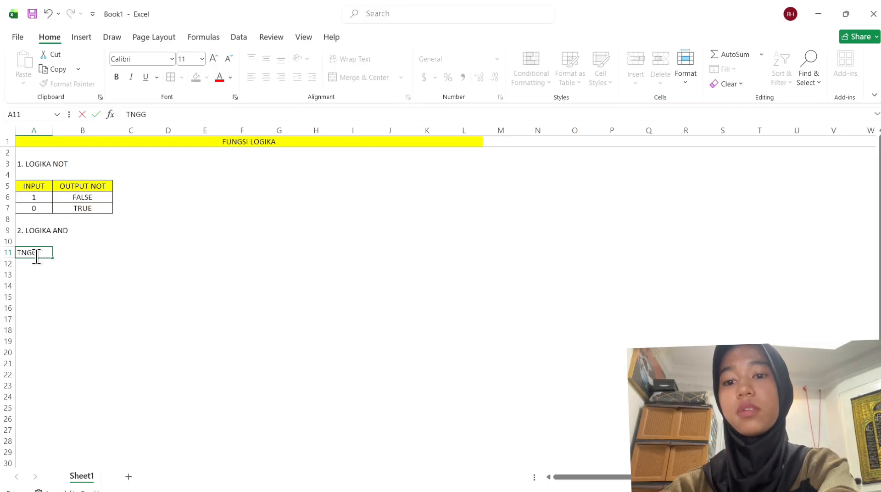
pyautogui.press('BackSpace')
pyautogui.press('BackSpace')
pyautogui.press('BackSpace')
pyautogui.write('IN')
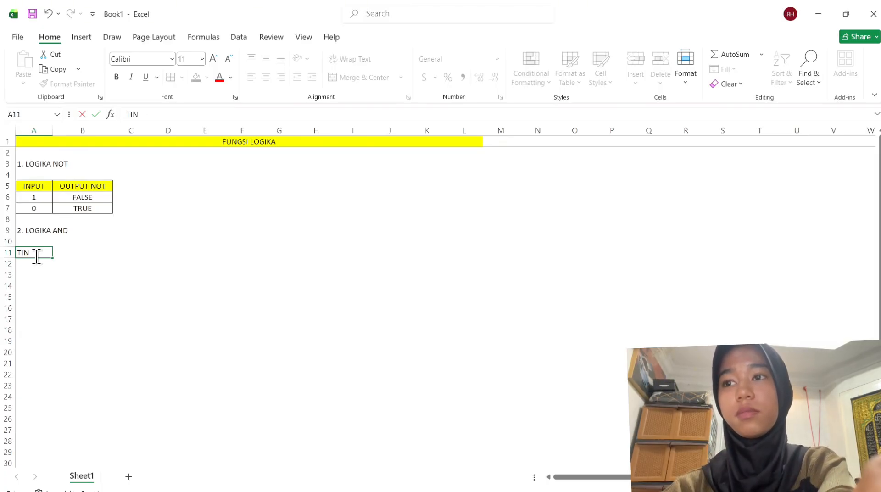
pyautogui.write('GGI BADAN SU')
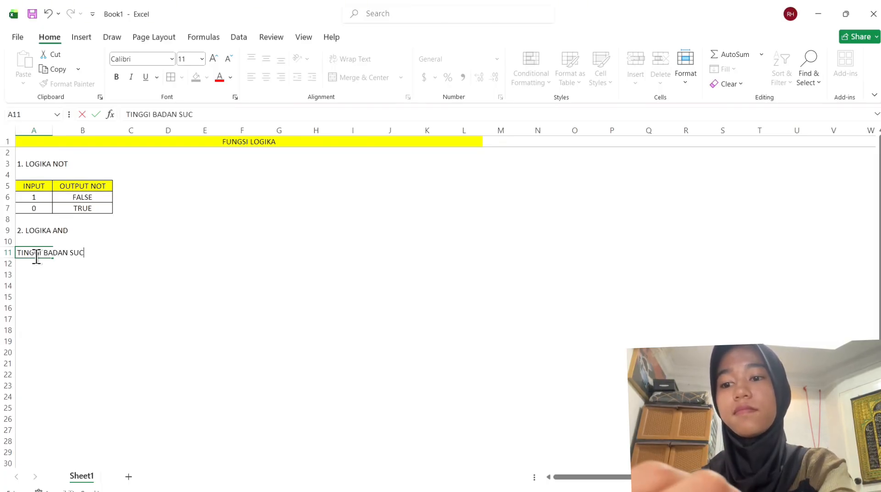
pyautogui.press('BackSpace')
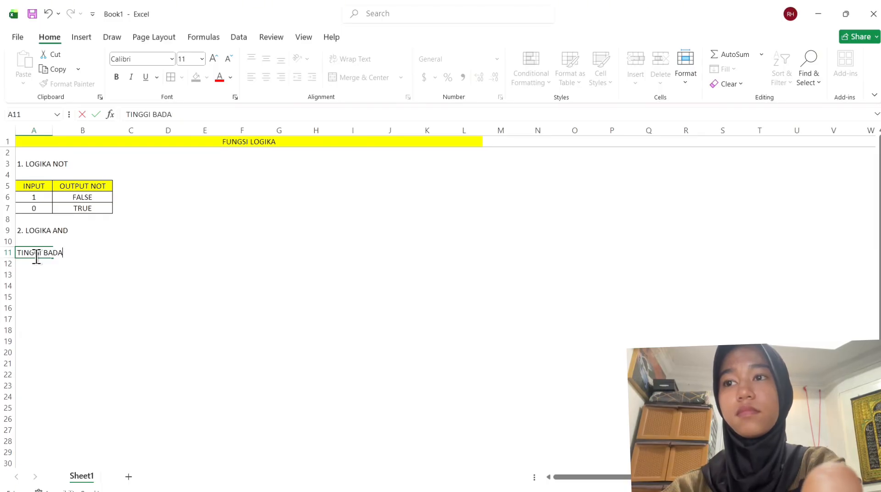
pyautogui.press('BackSpace')
pyautogui.press('BackSpace')
pyautogui.press('BackSpace')
pyautogui.press('BackSpace')
pyautogui.press('BackSpace')
pyautogui.press('BackSpace')
pyautogui.press('BackSpace')
pyautogui.press('BackSpace')
pyautogui.press('BackSpace')
pyautogui.press('BackSpace')
pyautogui.press('BackSpace')
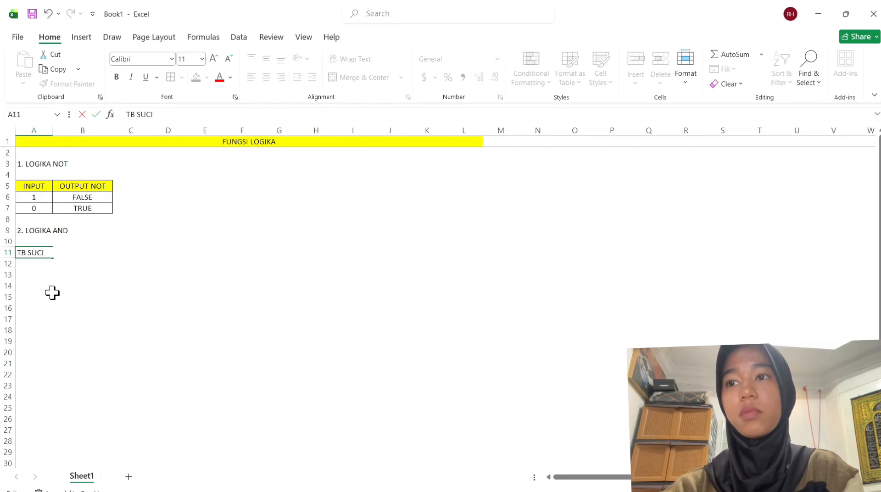
pyautogui.press('Return')
pyautogui.write('1')
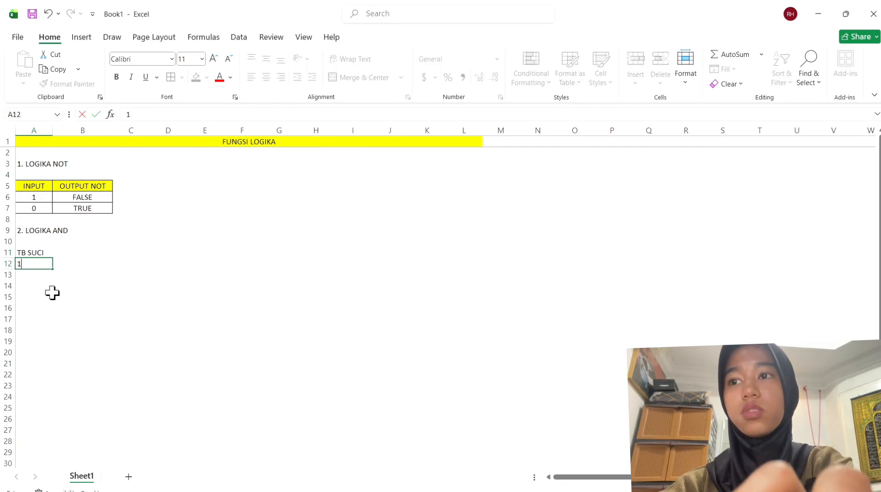
pyautogui.write('63')
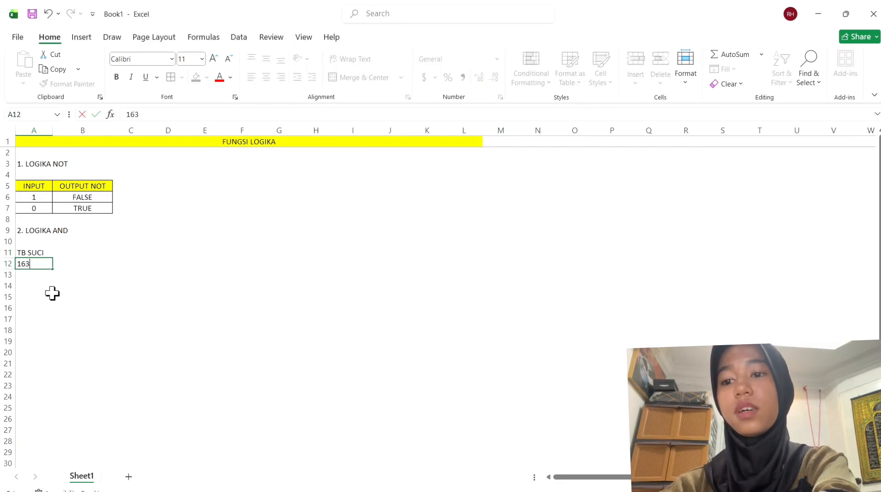
# Enter a header made of TB and the second person's name in B11, with the height 155 in B12.
pyautogui.click(84, 252)
pyautogui.write('TB AS')
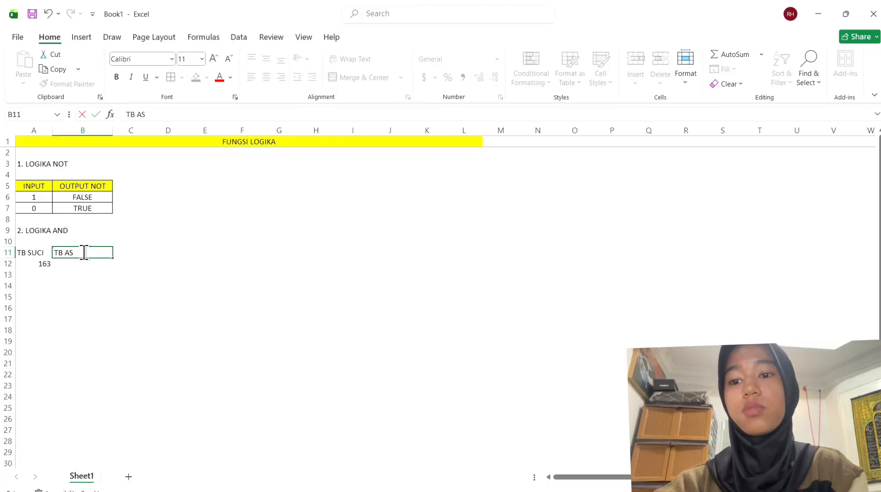
pyautogui.write('HA')
pyautogui.click(61, 266)
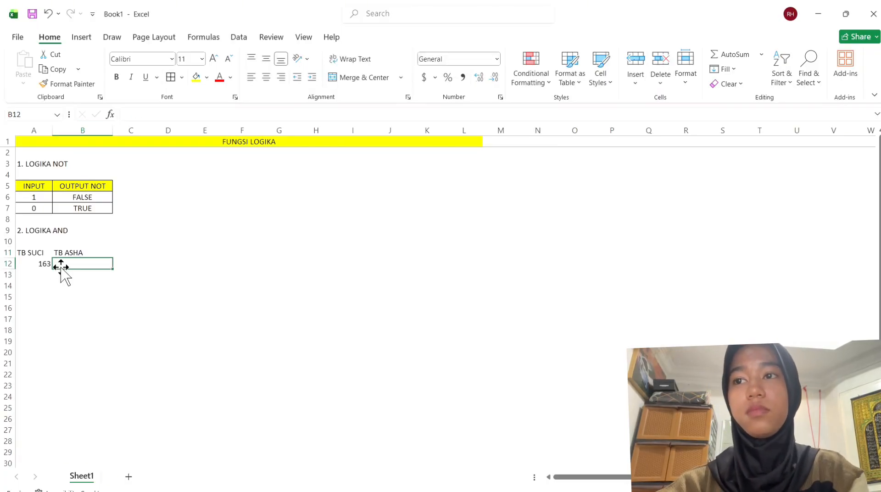
pyautogui.write('155')
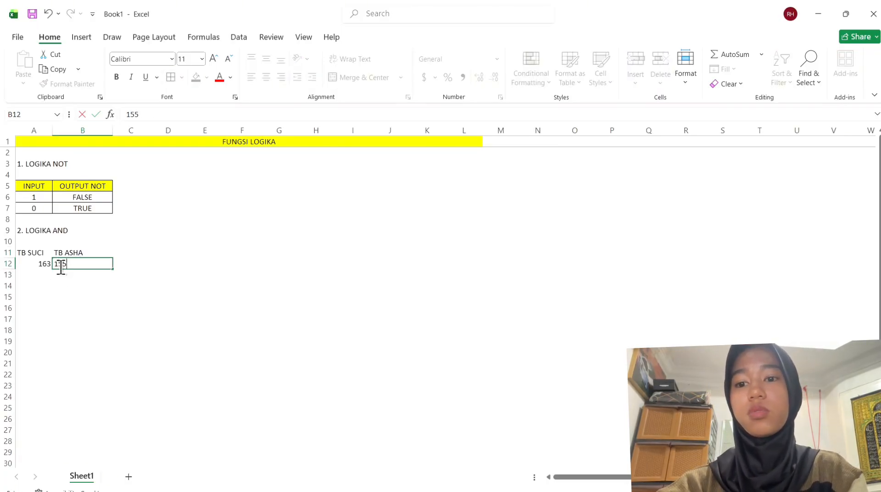
# Apply all borders to the height table in A11:B12 and center its contents horizontally.
pyautogui.click(92, 349)
pyautogui.click(36, 253)
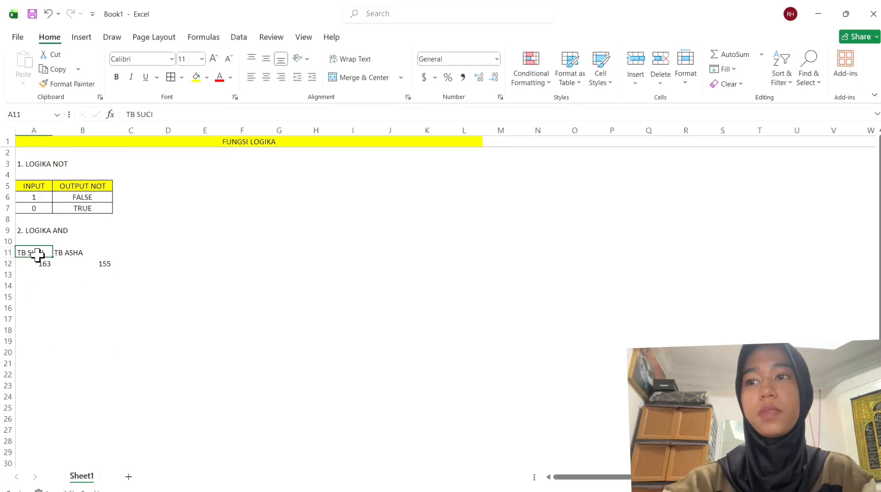
pyautogui.moveTo(42, 253); pyautogui.dragTo(99, 263)
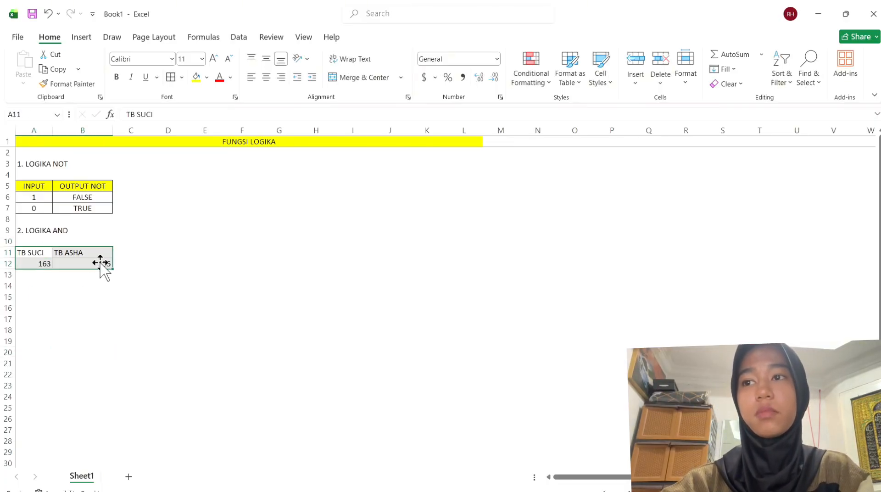
pyautogui.click(170, 77)
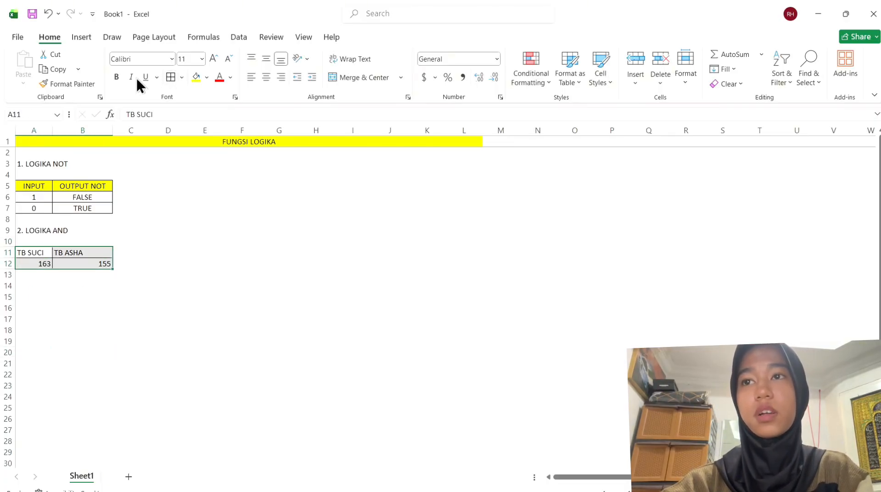
pyautogui.click(266, 77)
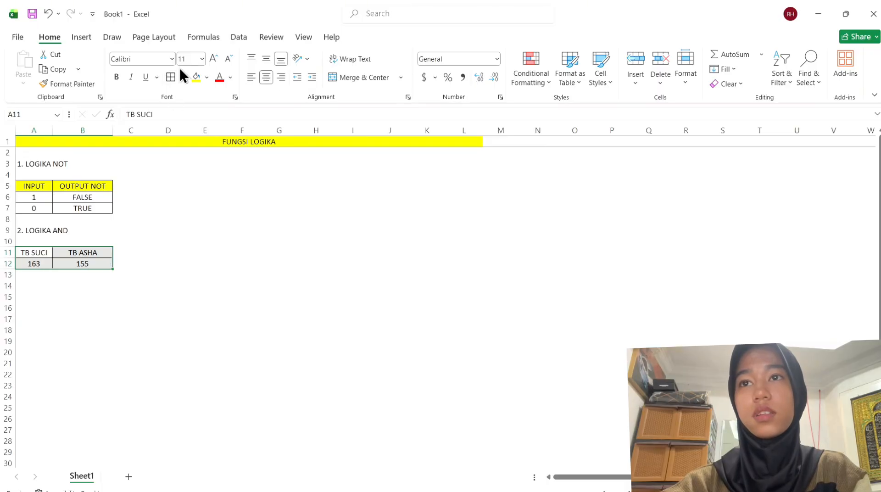
# Fill the height table's header cells A11:B11 with a light yellow theme color.
pyautogui.click(120, 358)
pyautogui.moveTo(46, 253); pyautogui.dragTo(80, 255)
pyautogui.click(205, 76)
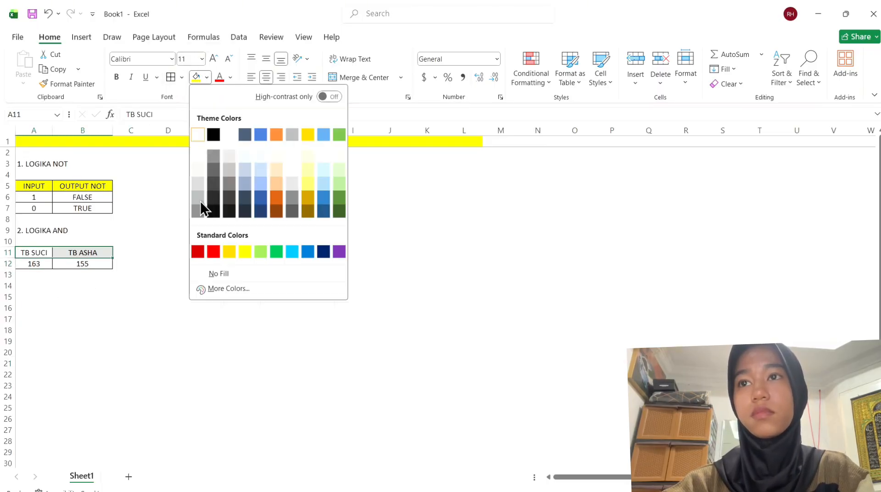
pyautogui.click(309, 191)
# Enter the truth table headers STATEMENT 1, STATEMENT 2 and AND in cells A14, B14 and C14.
pyautogui.click(36, 289)
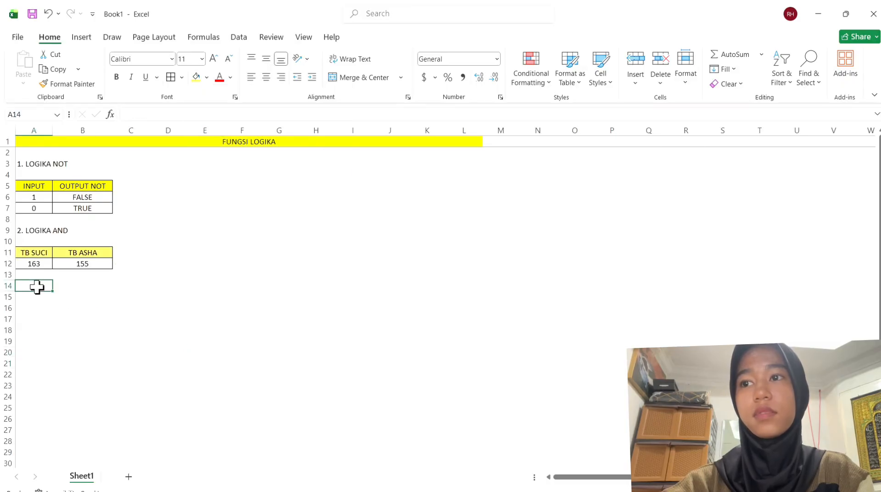
pyautogui.write('STATEMENT')
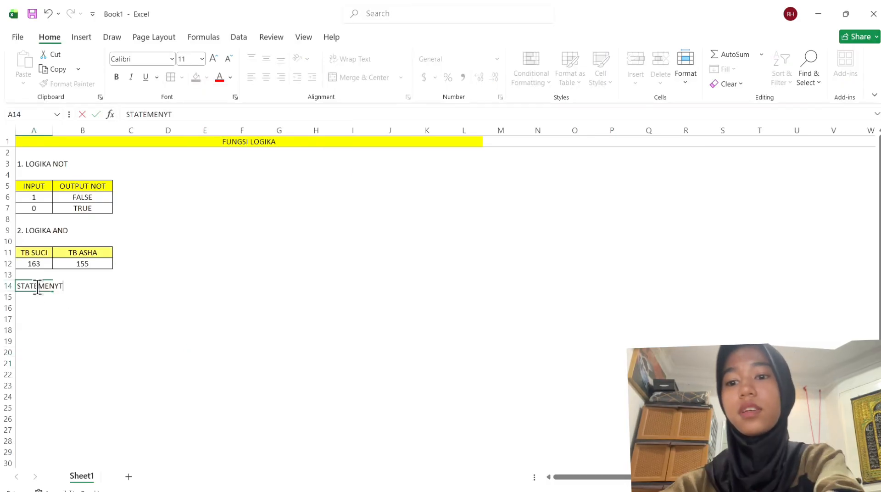
pyautogui.press('BackSpace')
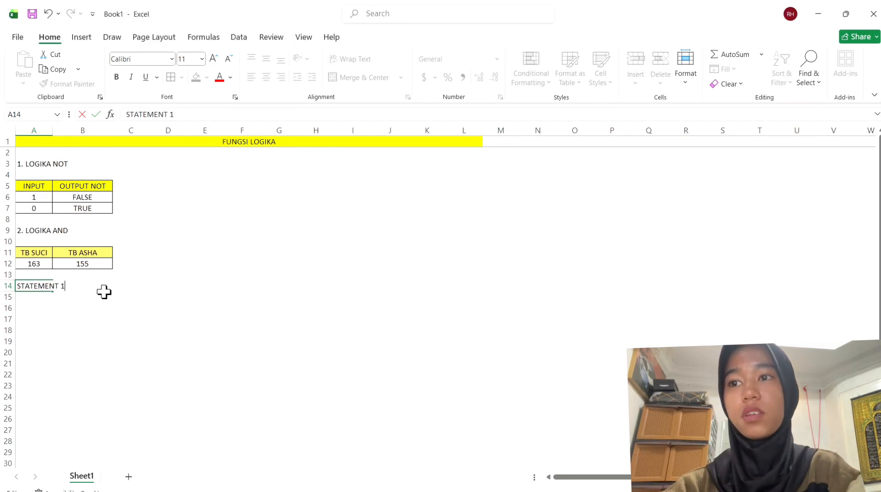
pyautogui.press('Return')
pyautogui.press('Down')
pyautogui.press('Down')
pyautogui.press('Right')
pyautogui.press('Right')
pyautogui.click(89, 287)
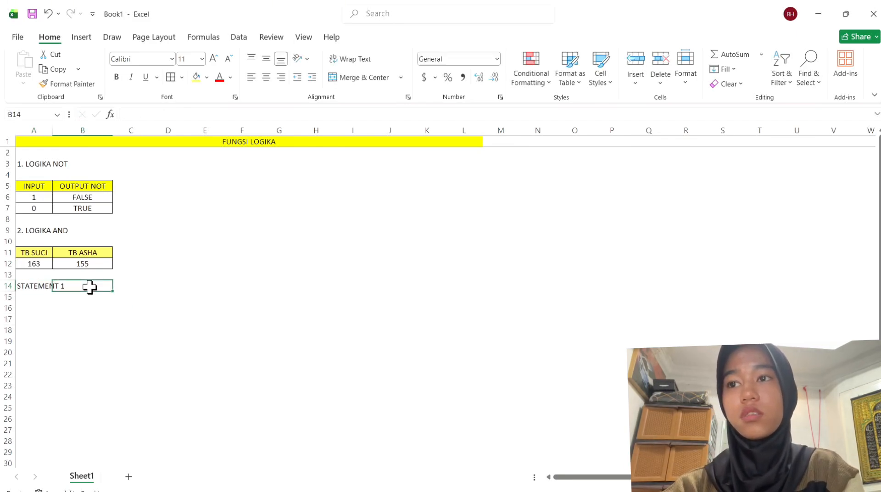
pyautogui.write('STATEMENT 2')
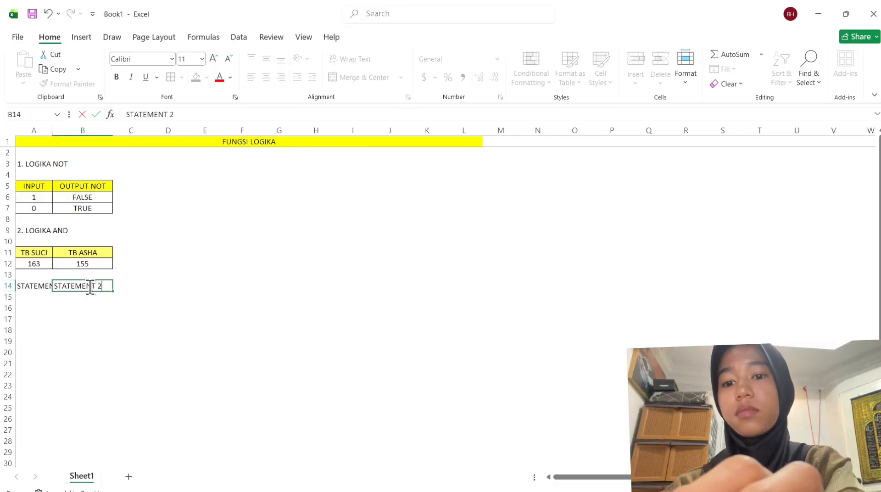
pyautogui.click(142, 287)
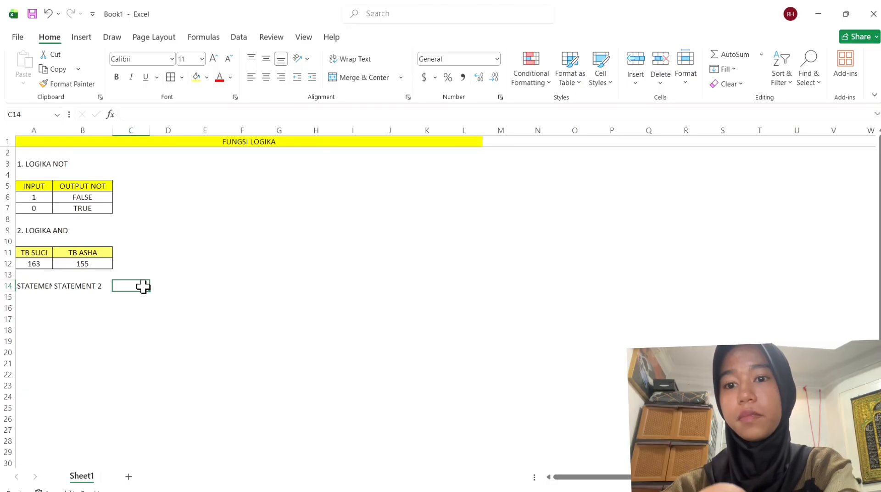
pyautogui.write('AND')
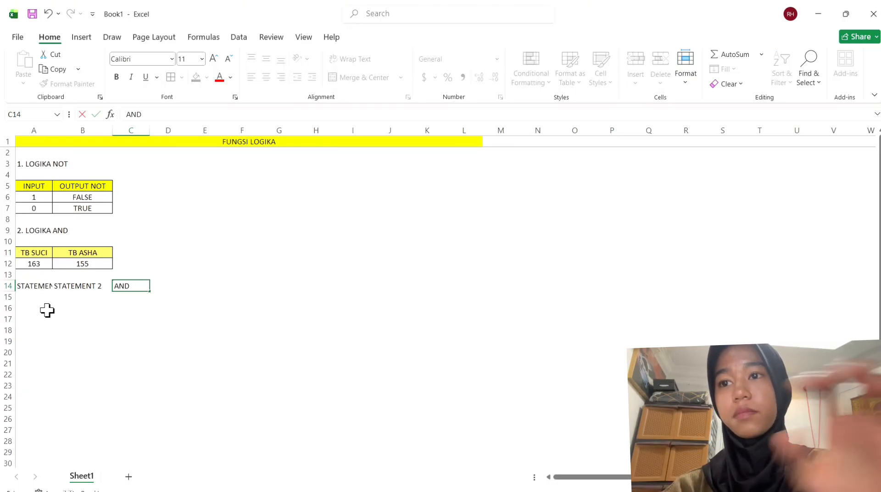
# Fill the STATEMENT 1 column in A15:A18 with the values 1, 1, 0 and 0.
pyautogui.click(35, 300)
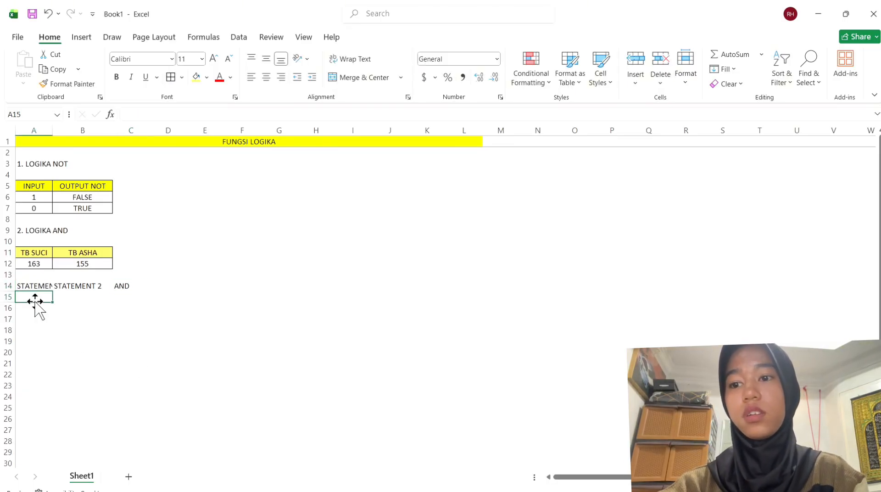
pyautogui.write('1')
pyautogui.press('Return')
pyautogui.write('1')
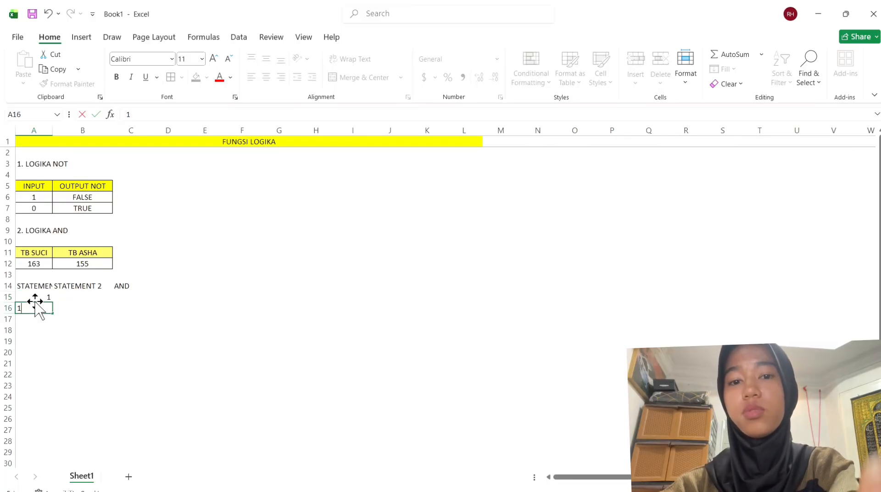
pyautogui.press('Return')
pyautogui.write('0')
pyautogui.press('Return')
pyautogui.write('0')
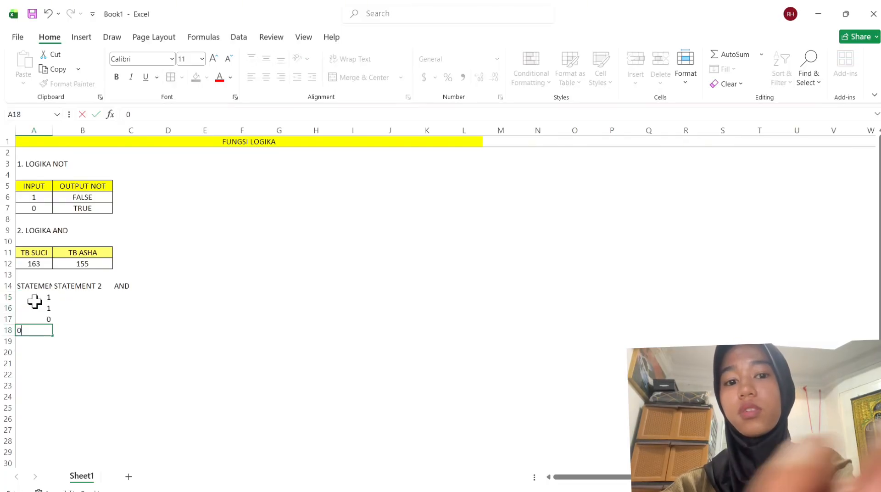
# Fill the STATEMENT 2 column in B15:B18 with the values 1, 0, 1 and 0.
pyautogui.click(80, 299)
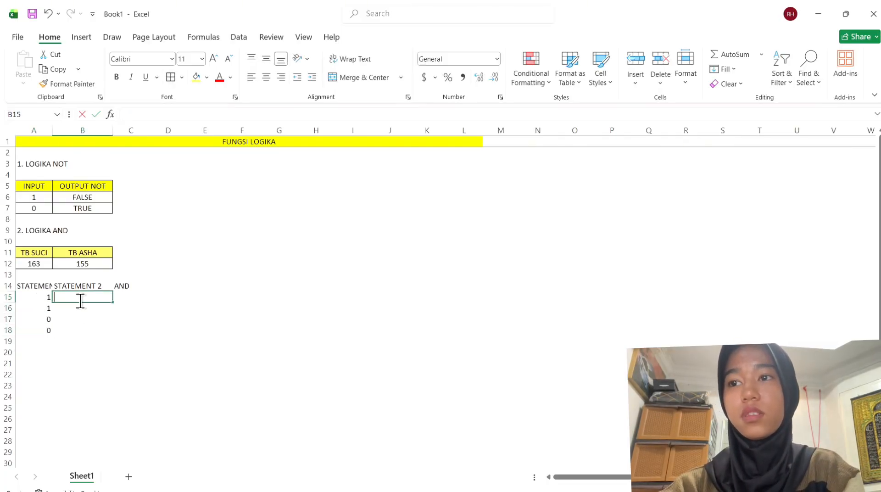
pyautogui.write('1')
pyautogui.press('Return')
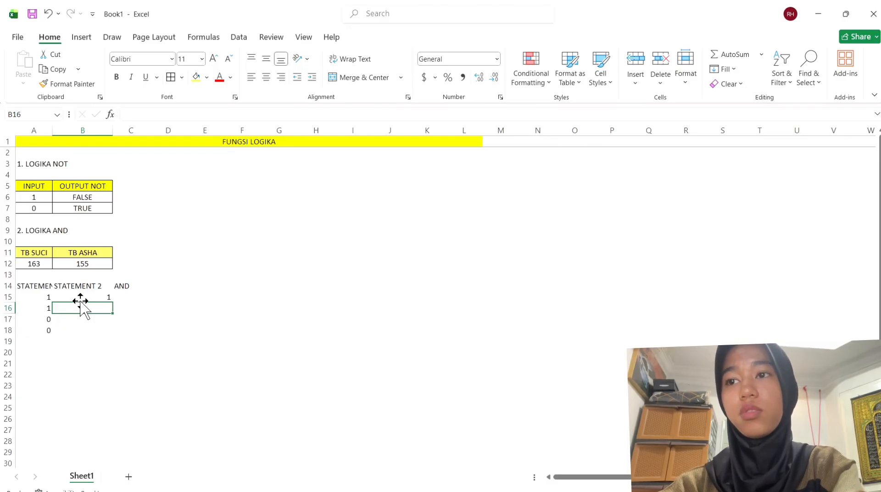
pyautogui.write('0')
pyautogui.press('Return')
pyautogui.write('1')
pyautogui.press('Return')
pyautogui.write('0')
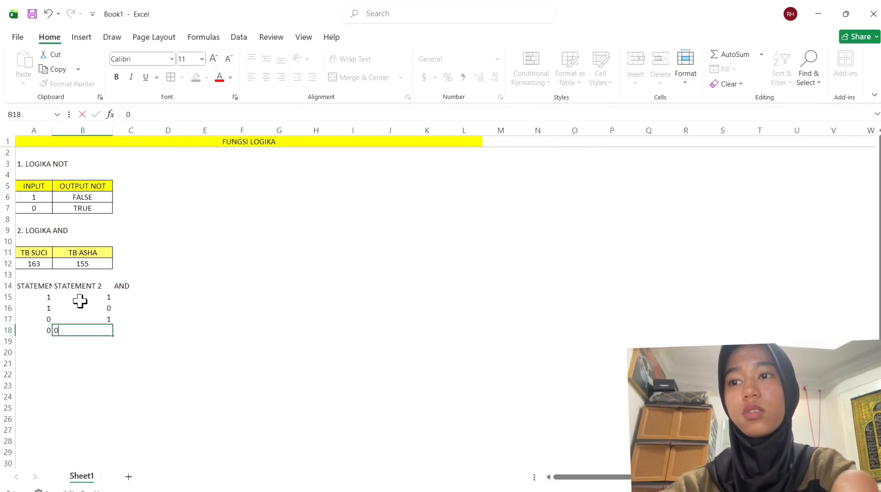
pyautogui.press('Return')
# Center the contents of the AND truth table in A14:C18 horizontally.
pyautogui.click(40, 286)
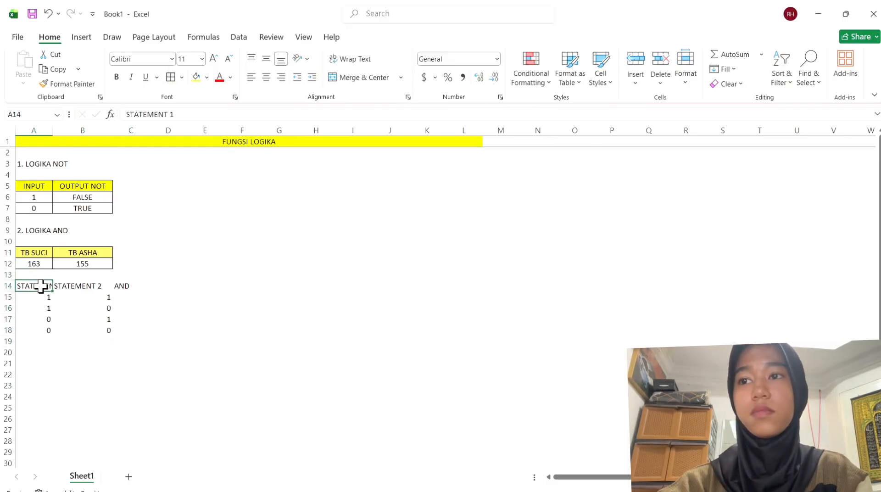
pyautogui.moveTo(39, 286); pyautogui.dragTo(130, 333)
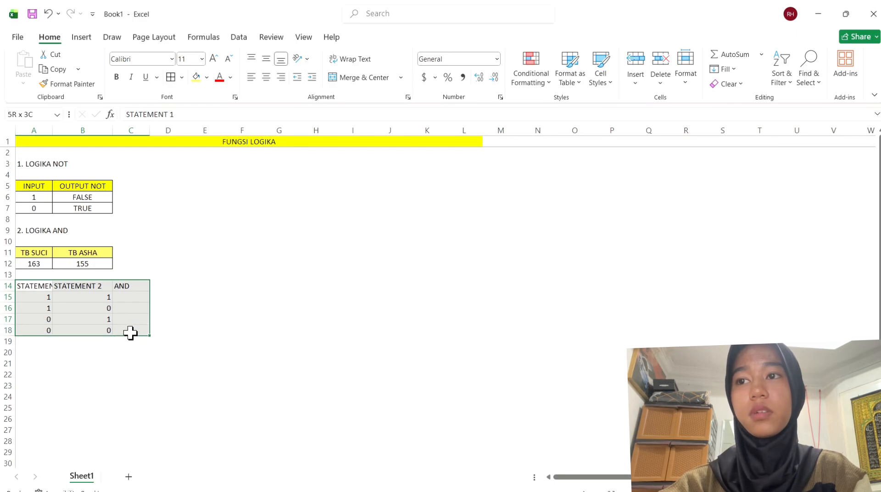
pyautogui.click(265, 77)
# Apply outside borders to the AND truth table in A14:C18.
pyautogui.click(182, 76)
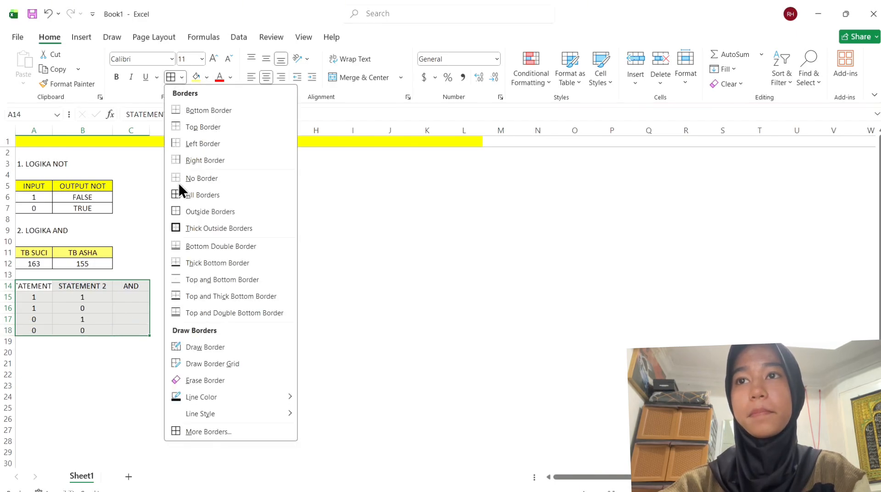
pyautogui.click(179, 210)
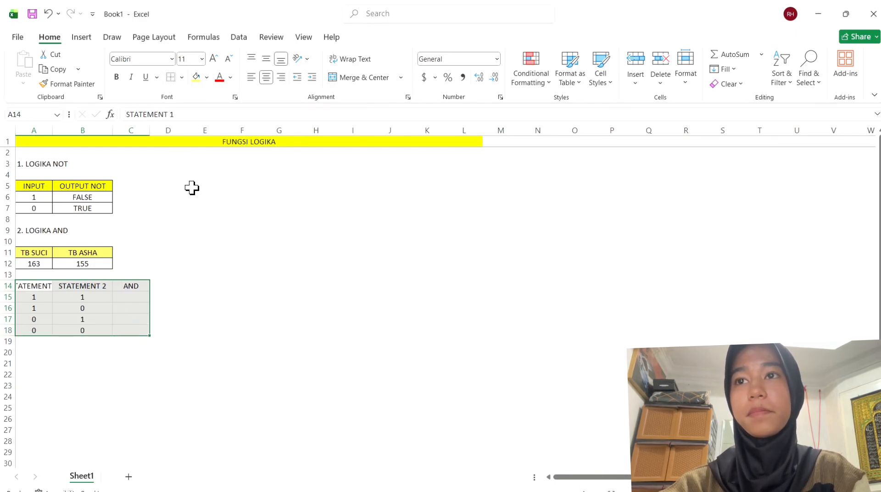
pyautogui.click(182, 78)
pyautogui.click(200, 213)
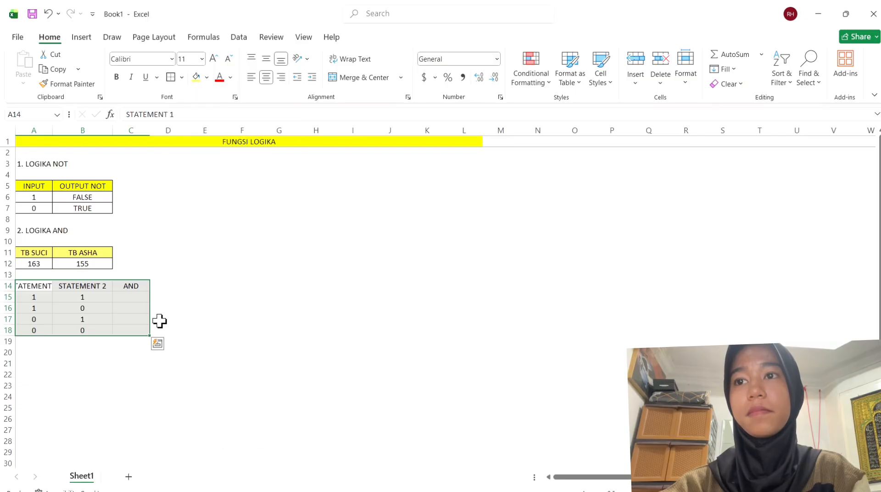
pyautogui.click(161, 321)
# Widen column A so that the STATEMENT 1 header fits completely in its cell.
pyautogui.click(46, 286)
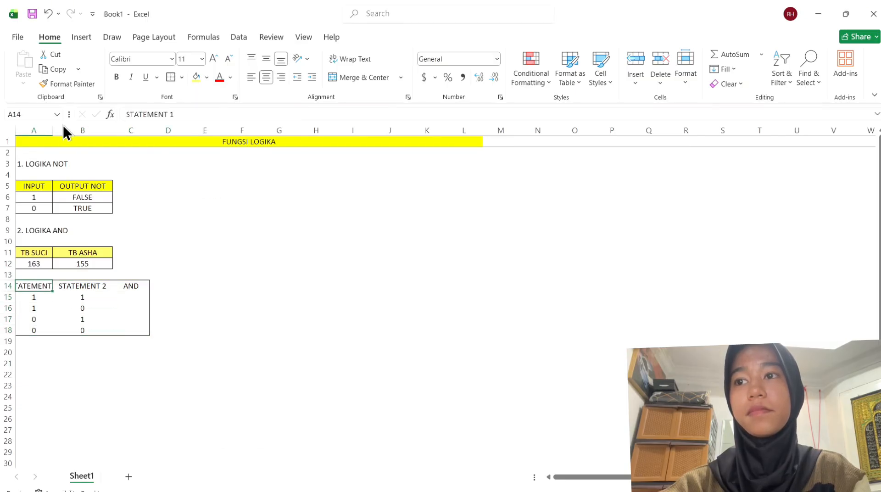
pyautogui.moveTo(55, 126); pyautogui.dragTo(72, 129)
pyautogui.click(53, 299)
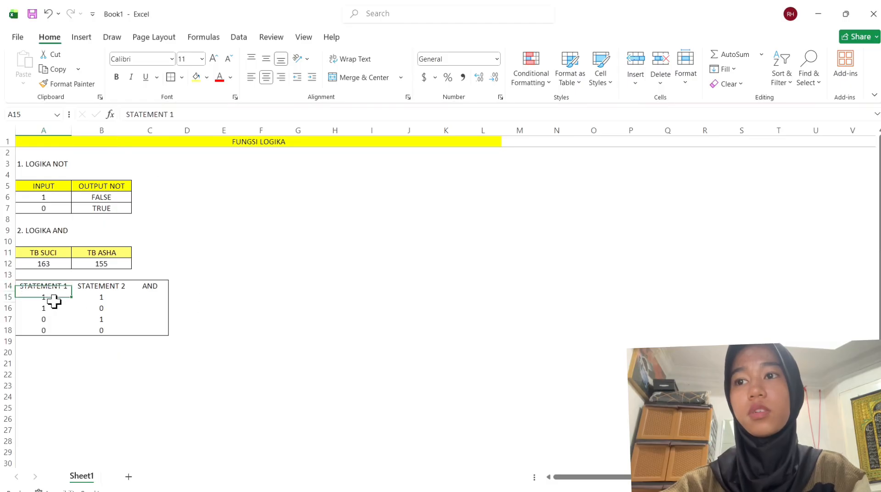
# Apply all borders to the AND truth table in A14:C18.
pyautogui.moveTo(53, 285); pyautogui.dragTo(165, 330)
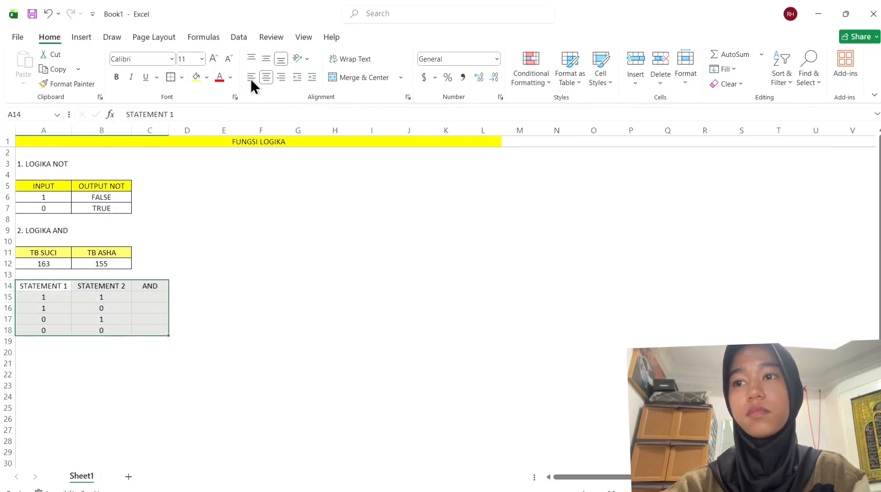
pyautogui.click(182, 77)
pyautogui.click(191, 190)
pyautogui.moveTo(224, 385); pyautogui.dragTo(224, 375)
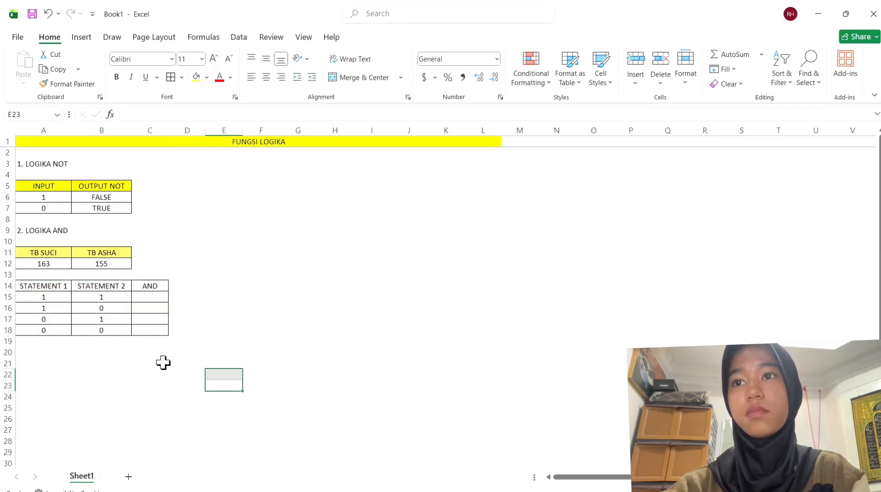
# Enter the formula =AND(A12>B12,B12<A12) in C15, comparing the two heights for the first row of the truth table.
pyautogui.click(59, 290)
pyautogui.click(152, 296)
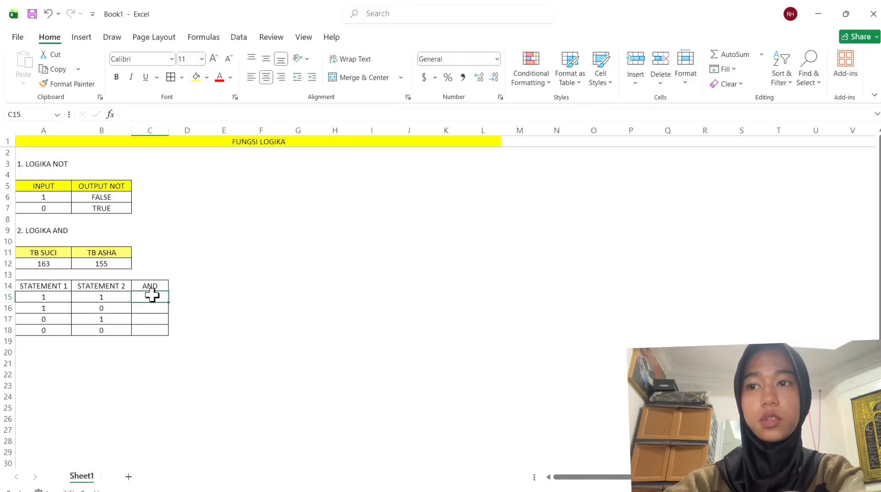
pyautogui.doubleClick(152, 296)
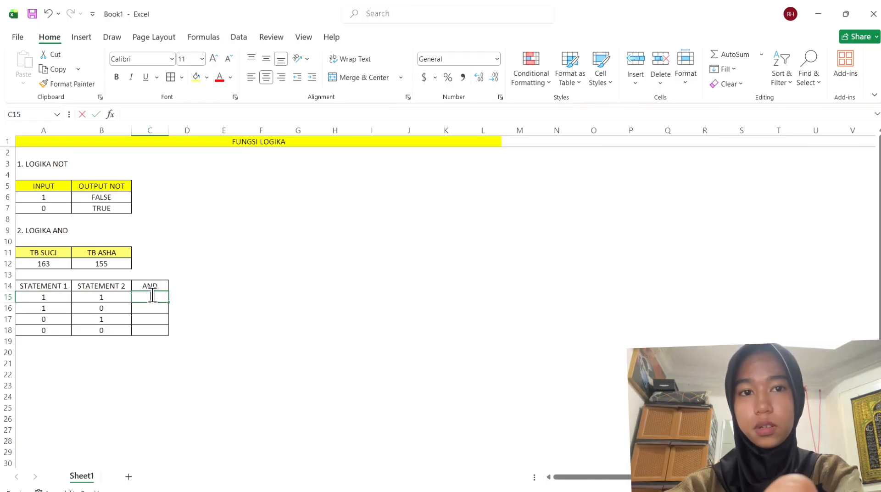
pyautogui.write('=')
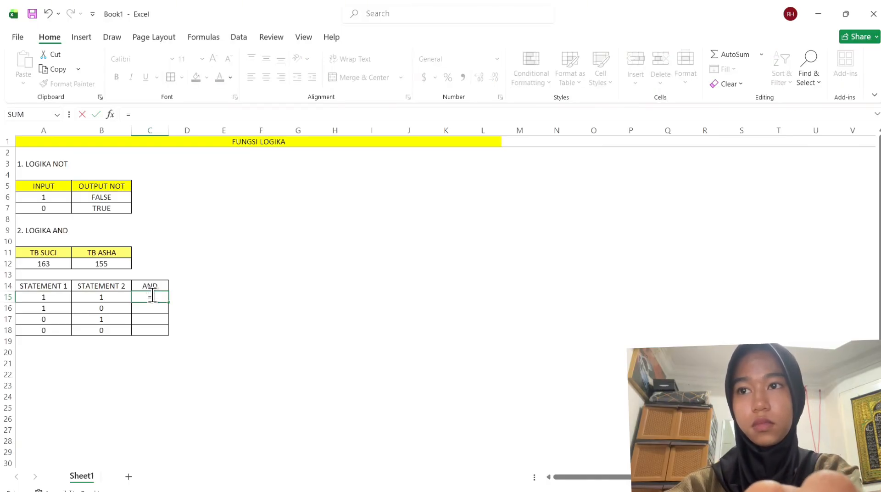
pyautogui.write('A')
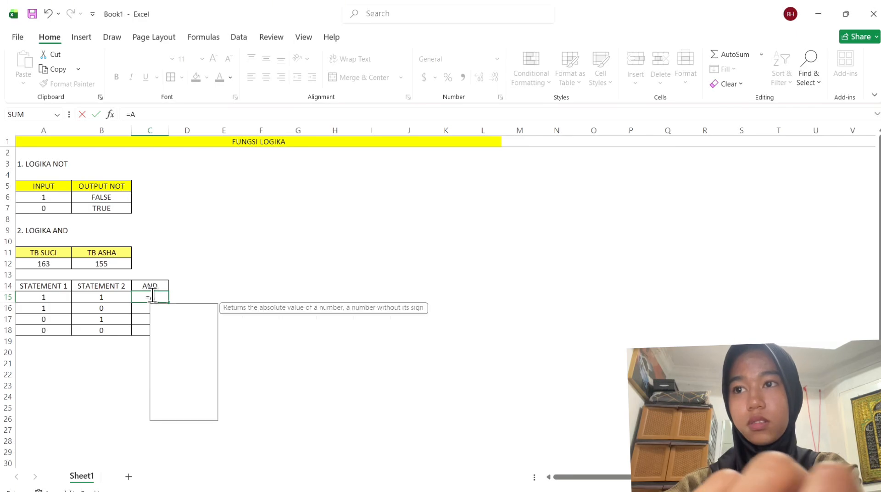
pyautogui.write('ND(')
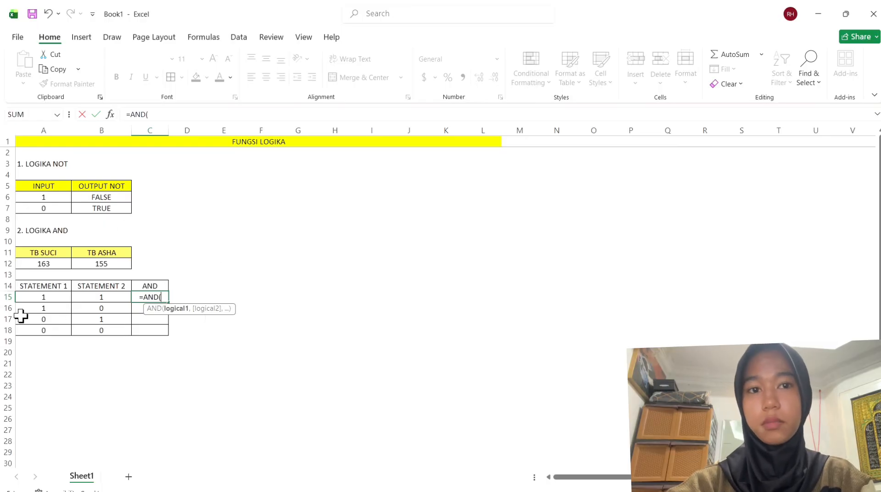
pyautogui.click(31, 261)
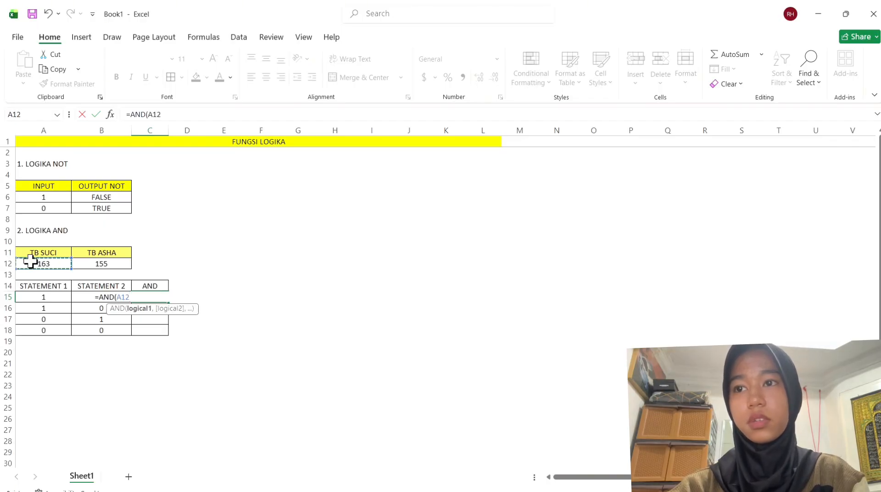
pyautogui.write('>')
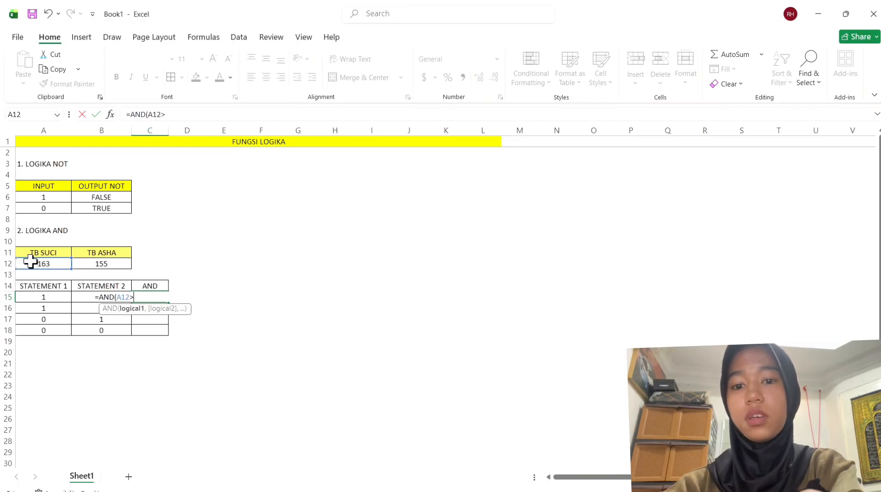
pyautogui.click(97, 261)
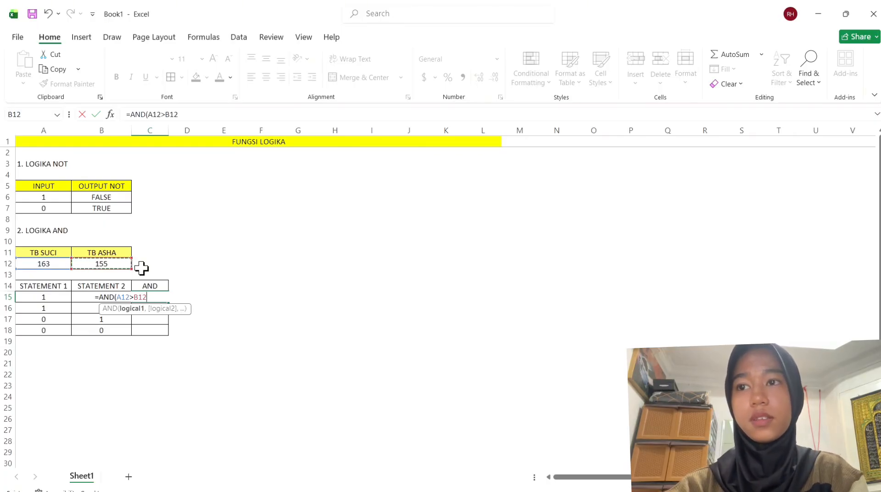
pyautogui.write(',')
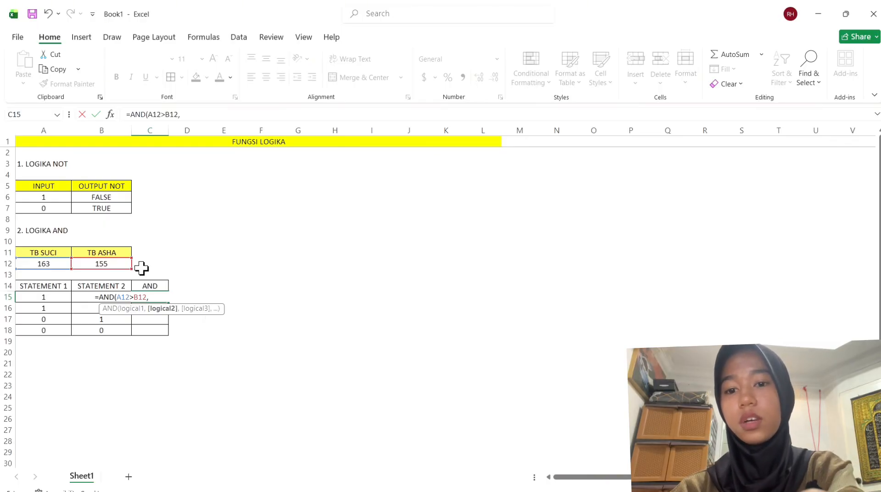
pyautogui.click(100, 263)
pyautogui.write('<')
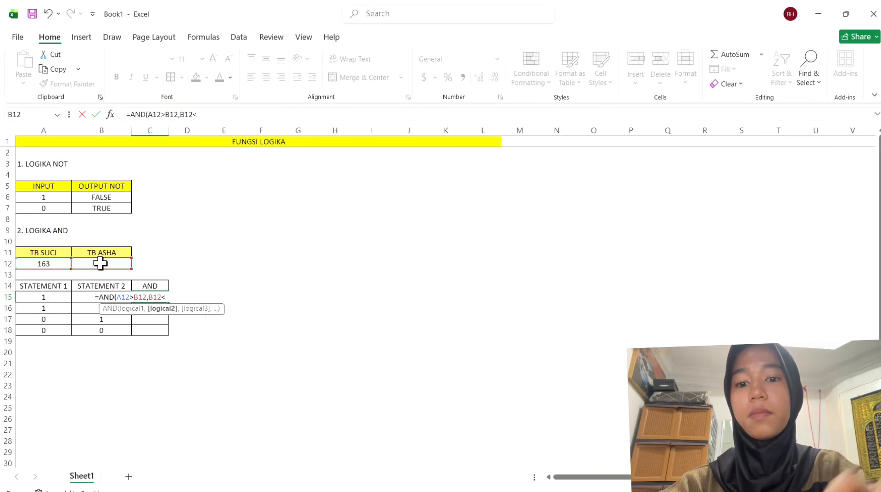
pyautogui.click(45, 261)
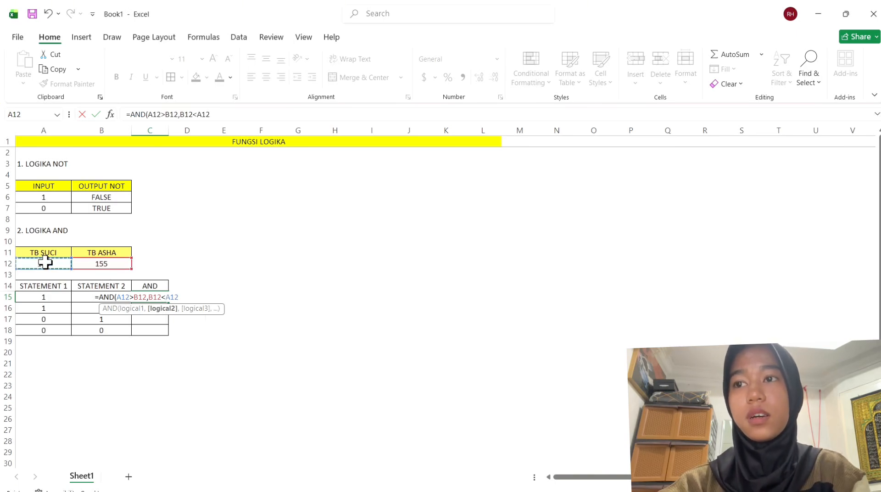
pyautogui.write(')')
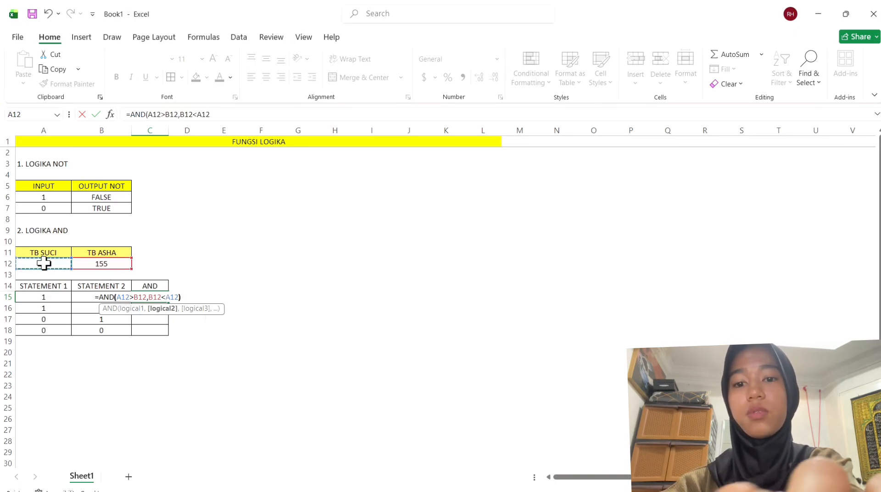
pyautogui.press('Return')
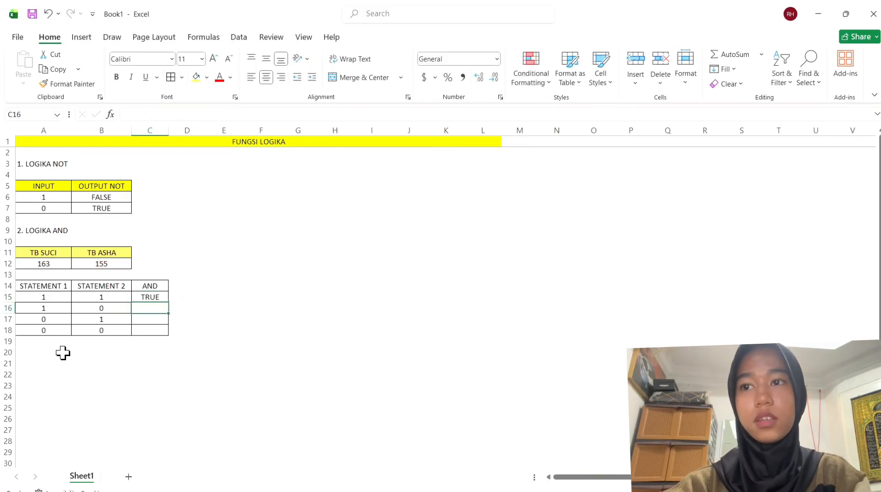
# Enter the formula =AND(B12<A12,A12<B12) in C16 for the truth table row with statements 1 and 0.
pyautogui.click(151, 319)
pyautogui.click(149, 305)
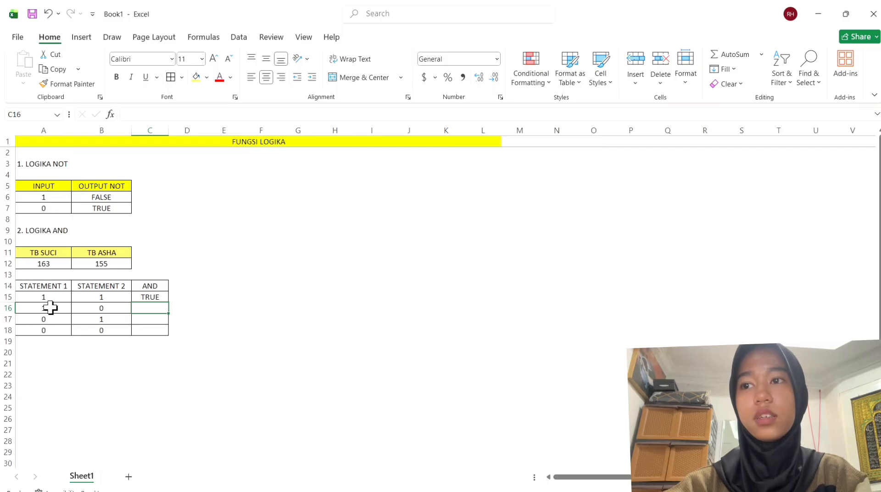
pyautogui.write('=')
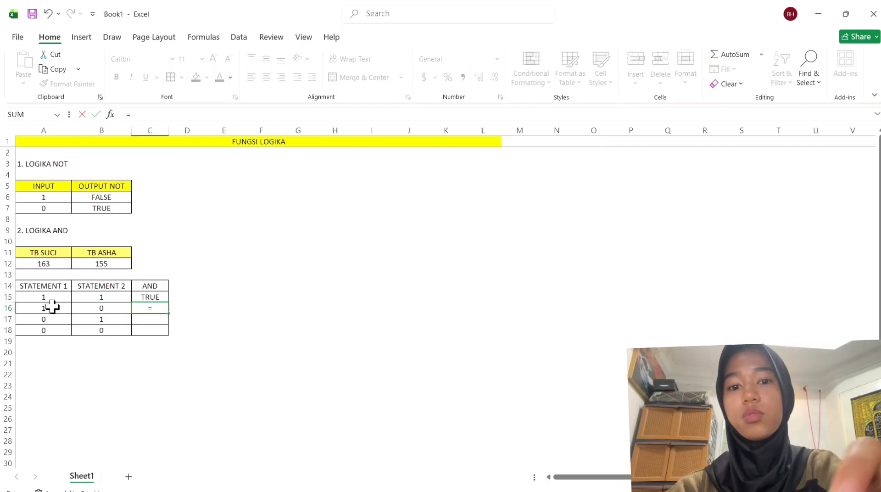
pyautogui.write('O')
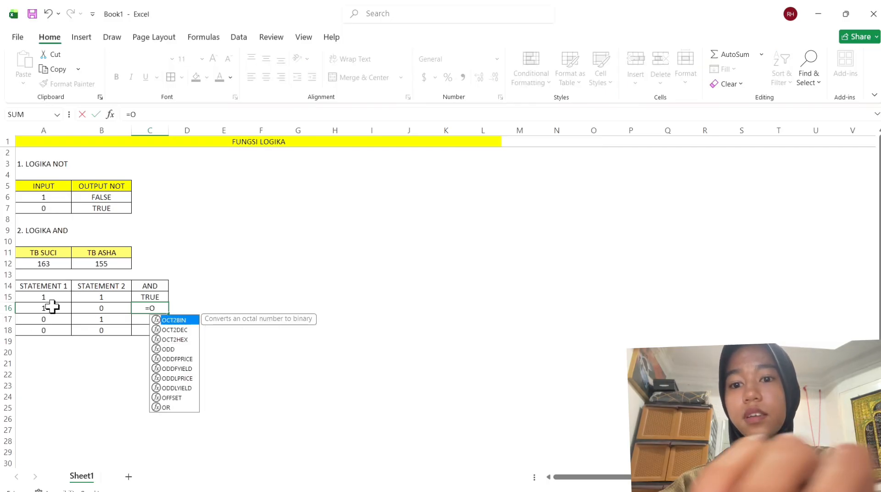
pyautogui.press('BackSpace')
pyautogui.write('AND')
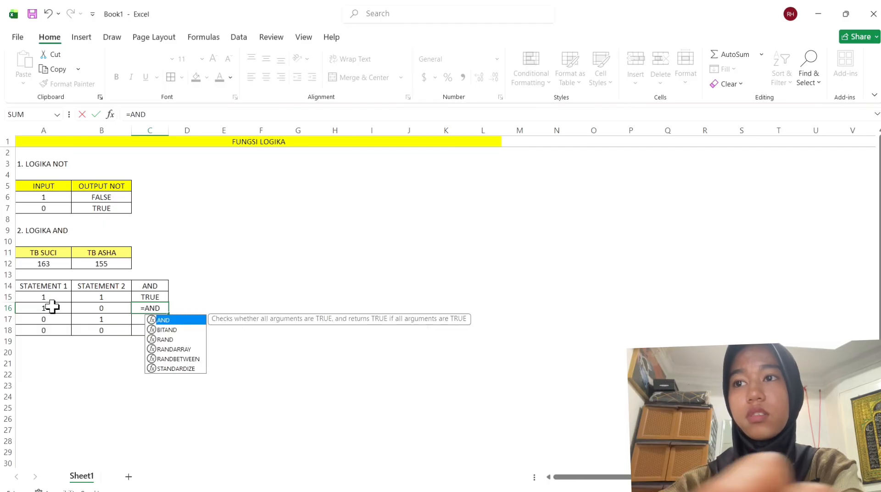
pyautogui.write('(')
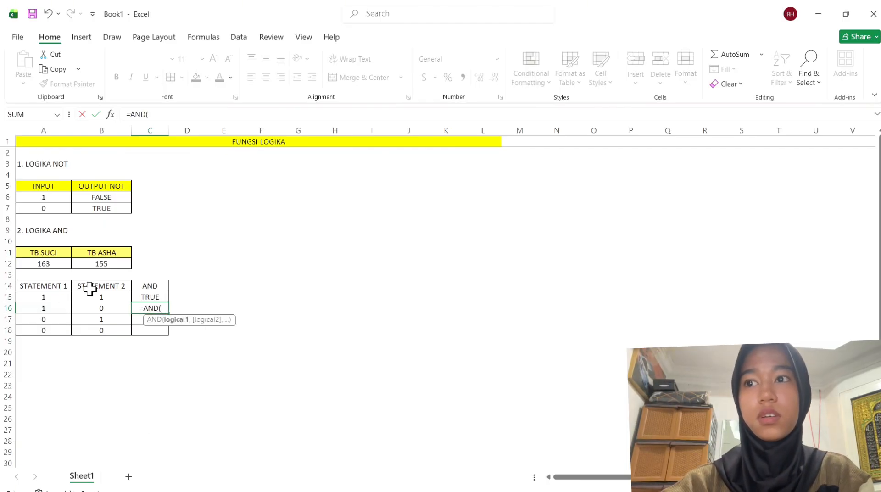
pyautogui.click(92, 265)
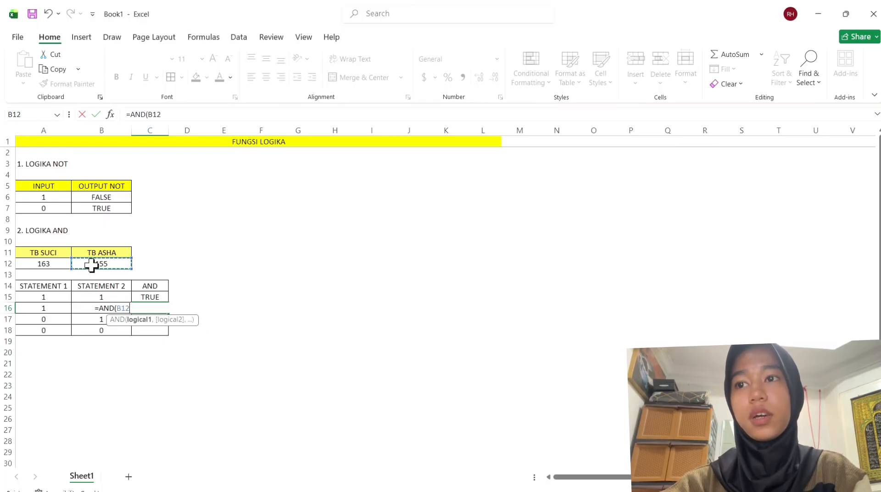
pyautogui.write('<')
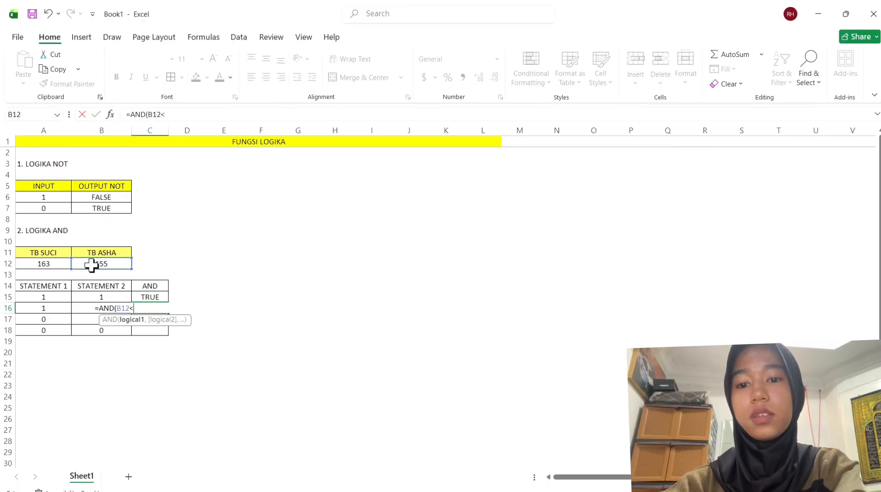
pyautogui.click(45, 264)
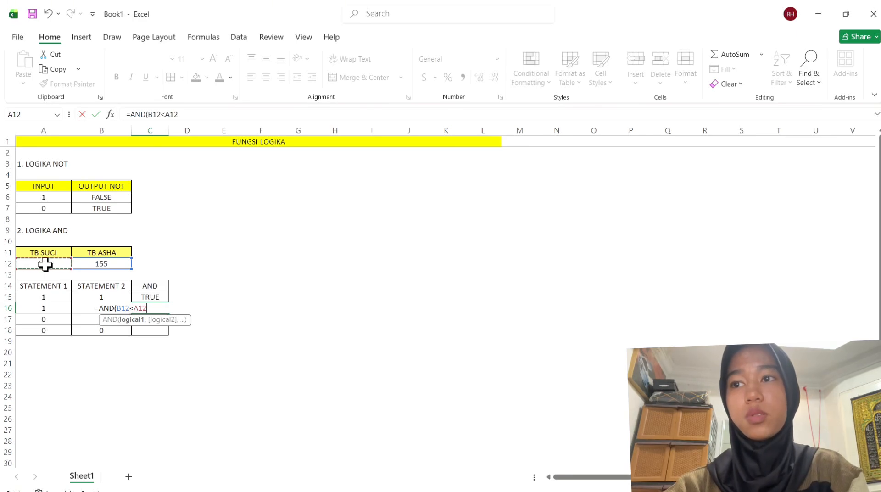
pyautogui.write(',')
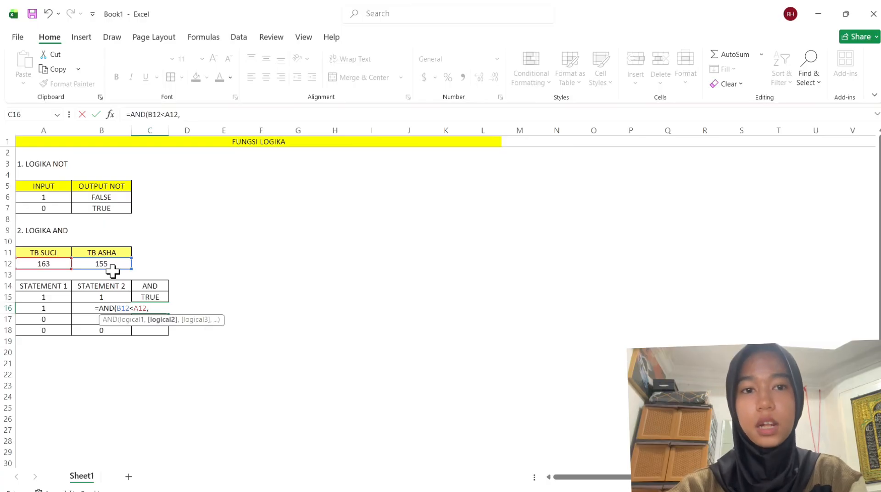
pyautogui.click(48, 265)
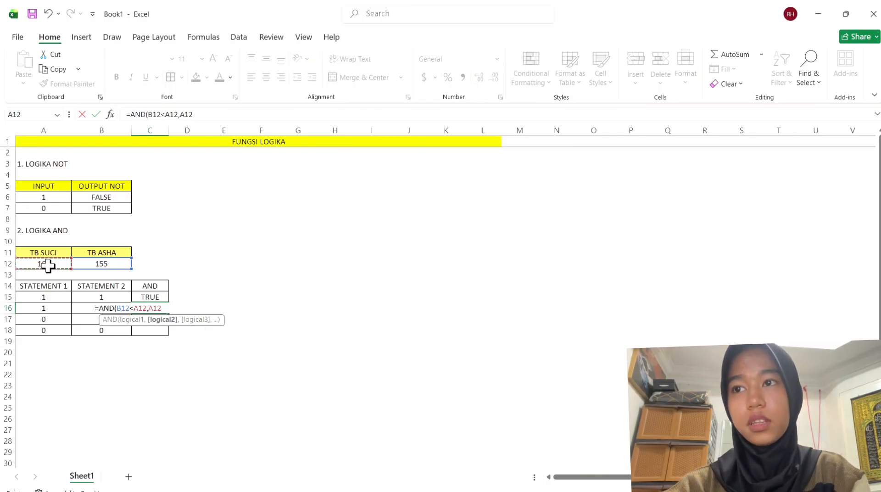
pyautogui.write('<')
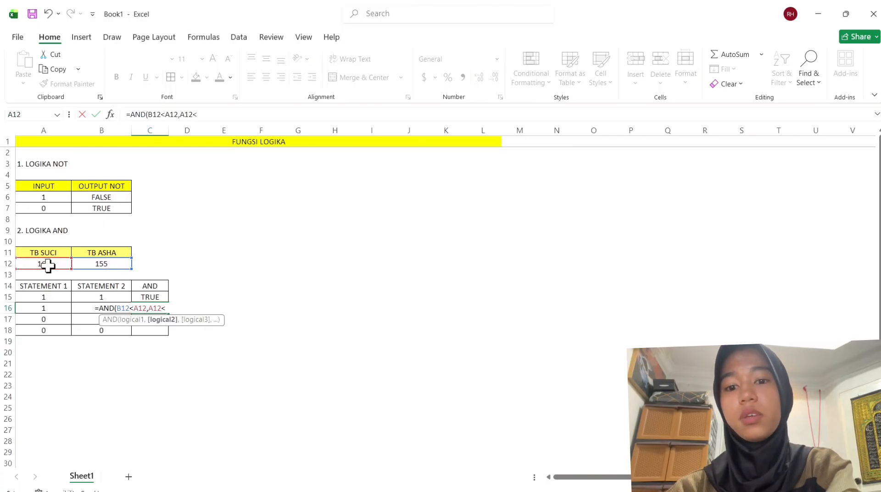
pyautogui.click(104, 265)
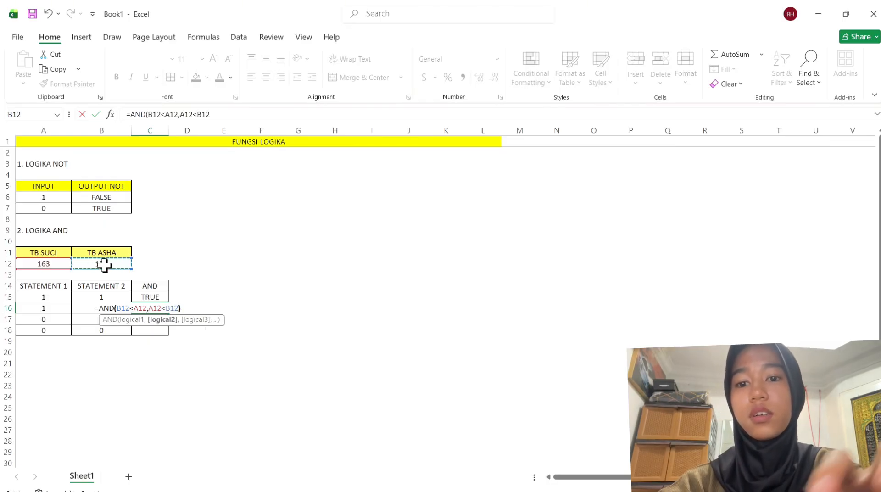
pyautogui.press('Return')
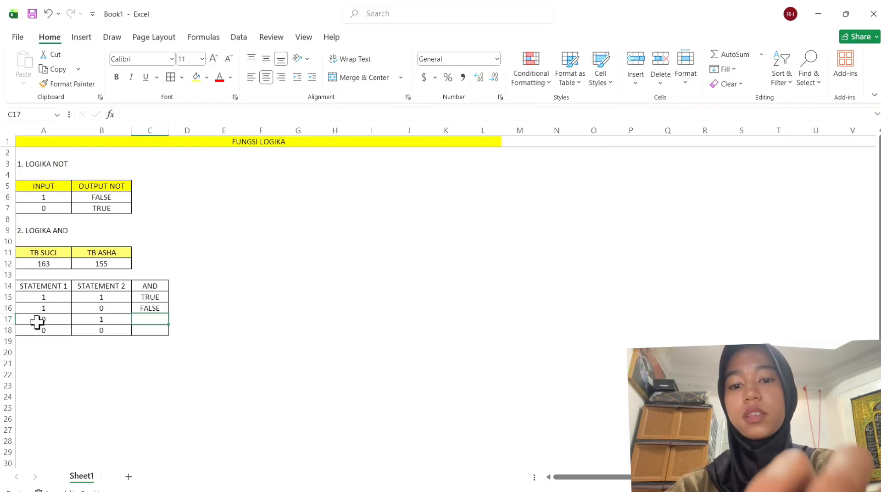
# Enter the formula =AND(A12<B12,B12<A12) in C17 for the truth table row with statements 0 and 1.
pyautogui.write('=')
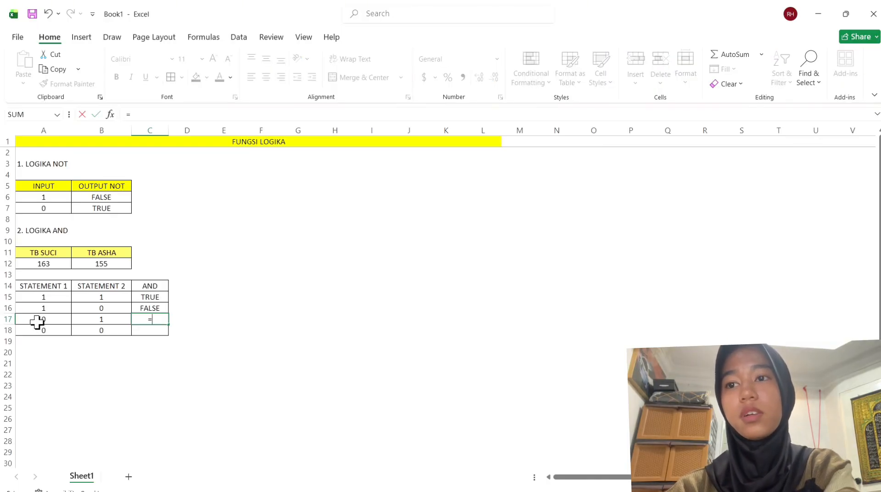
pyautogui.write('AND')
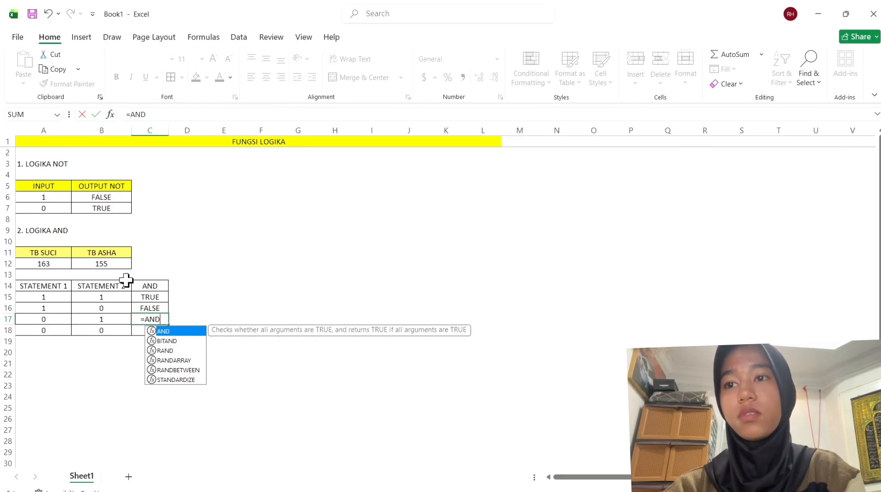
pyautogui.write('(')
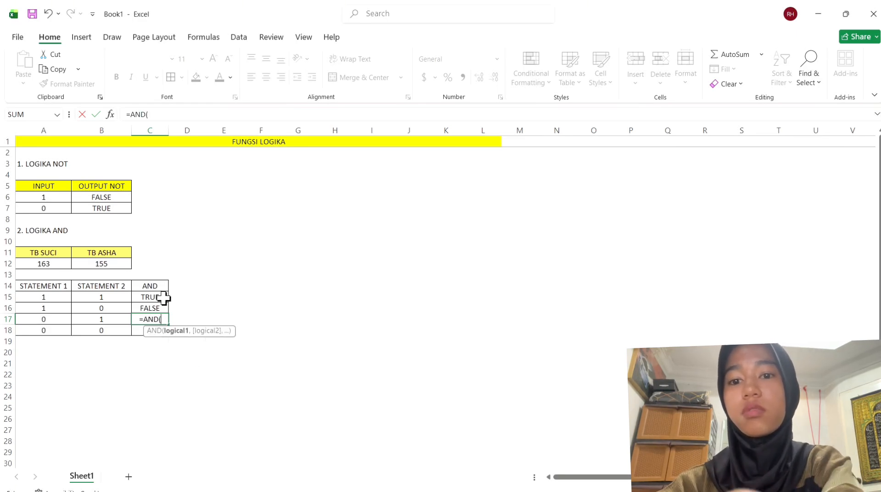
pyautogui.click(38, 269)
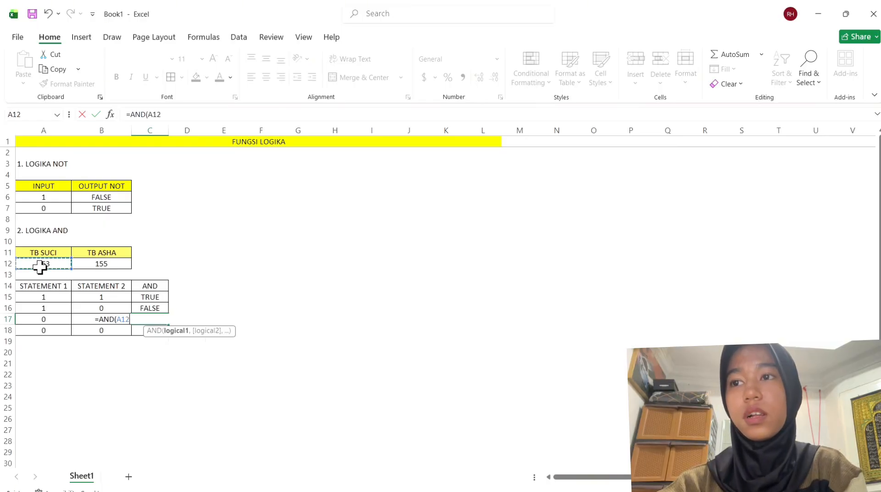
pyautogui.write('<')
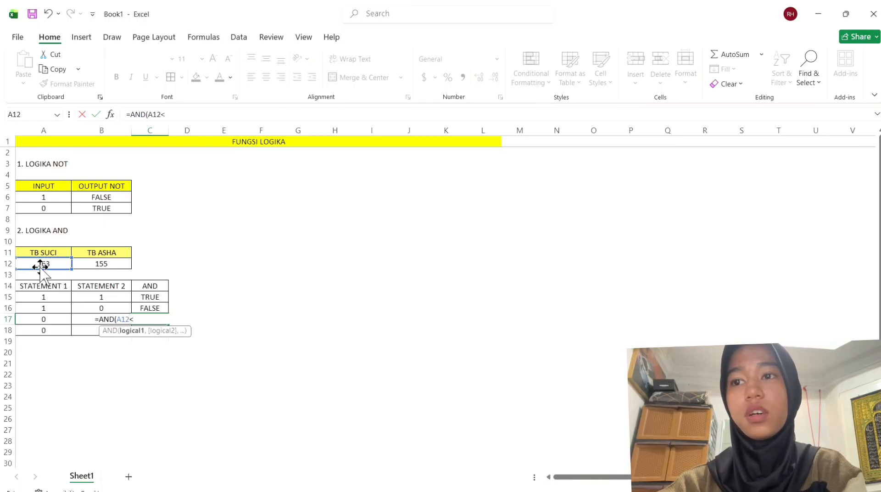
pyautogui.click(104, 263)
pyautogui.write(',')
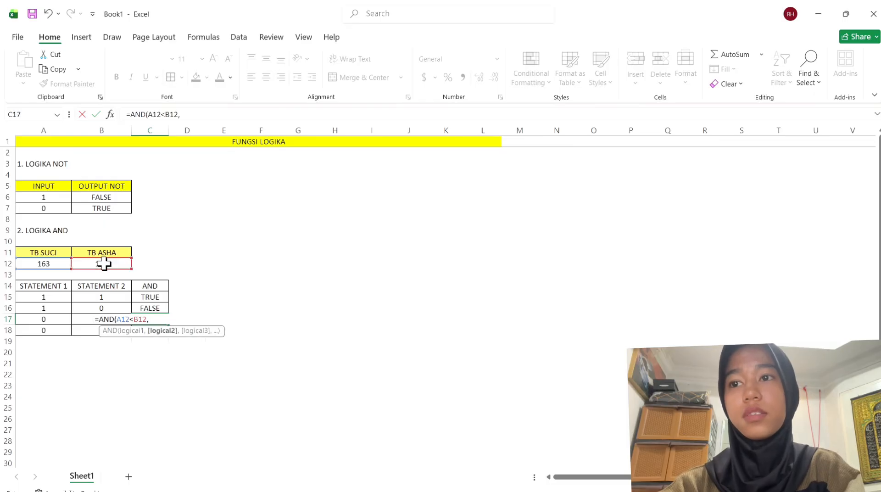
pyautogui.click(112, 264)
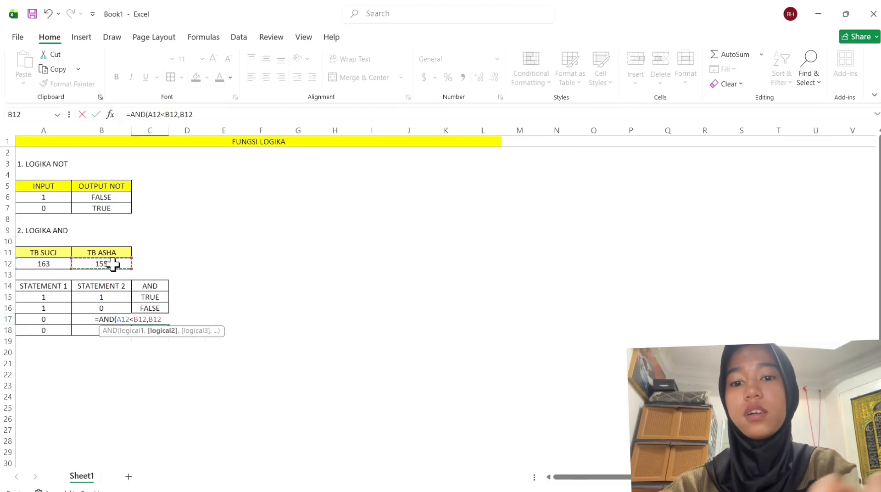
pyautogui.write('>')
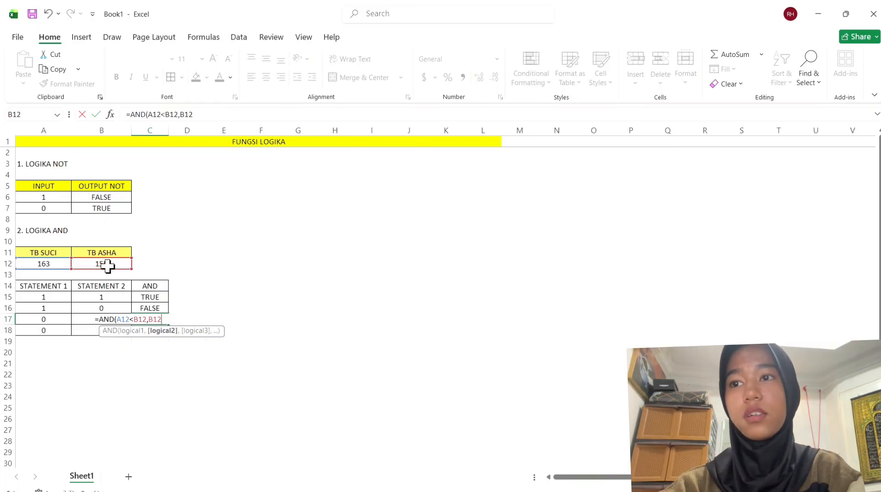
pyautogui.click(46, 265)
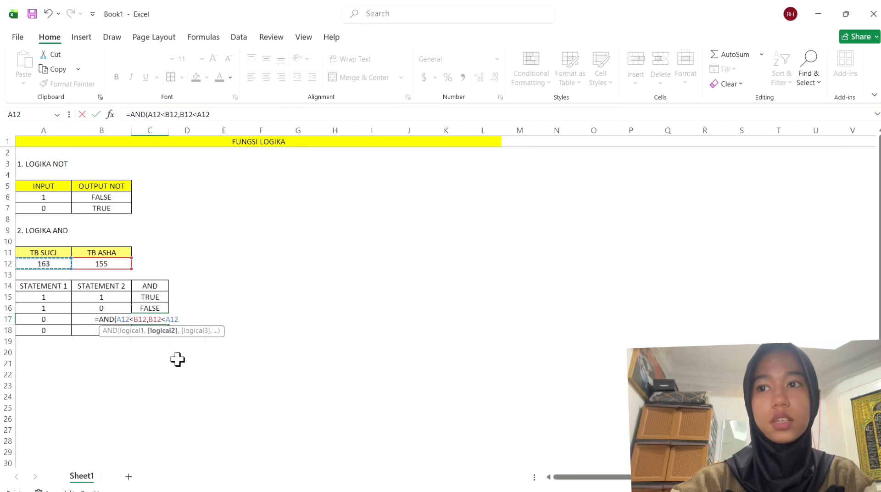
pyautogui.write(')')
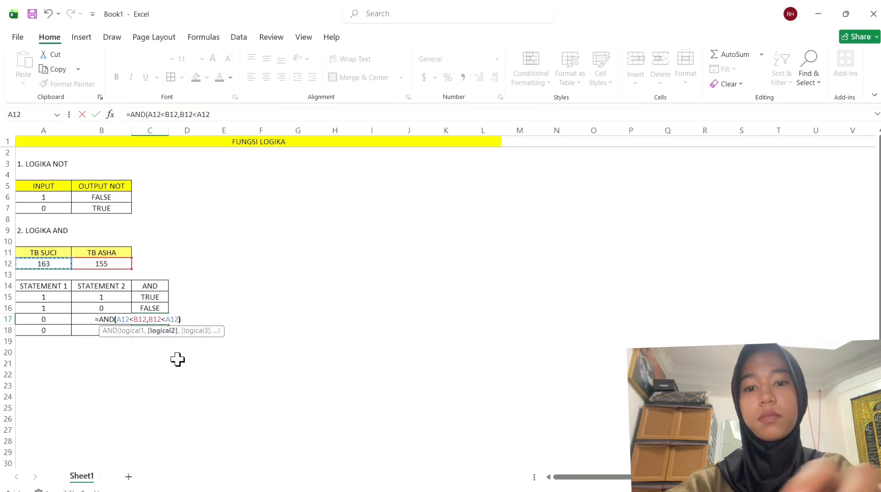
pyautogui.press('Return')
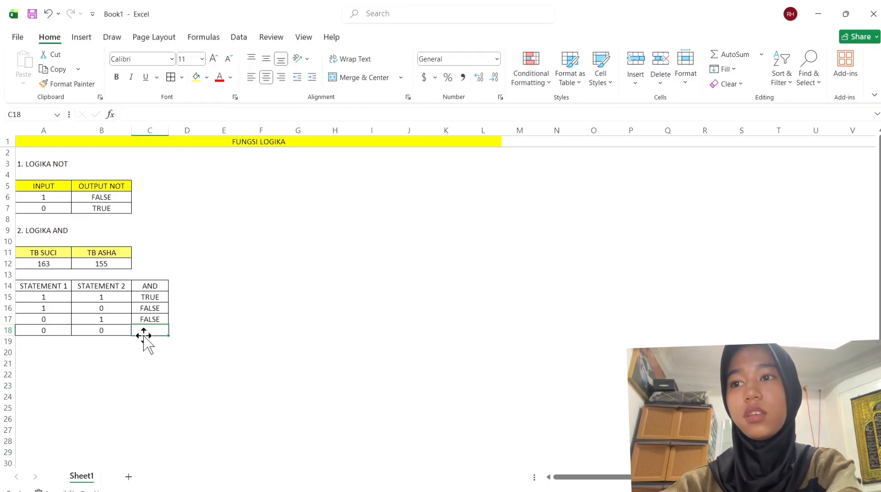
# Enter the formula =AND(A12<B12,B12>A12) in C18 for the truth table row with statements 0 and 0.
pyautogui.write('=')
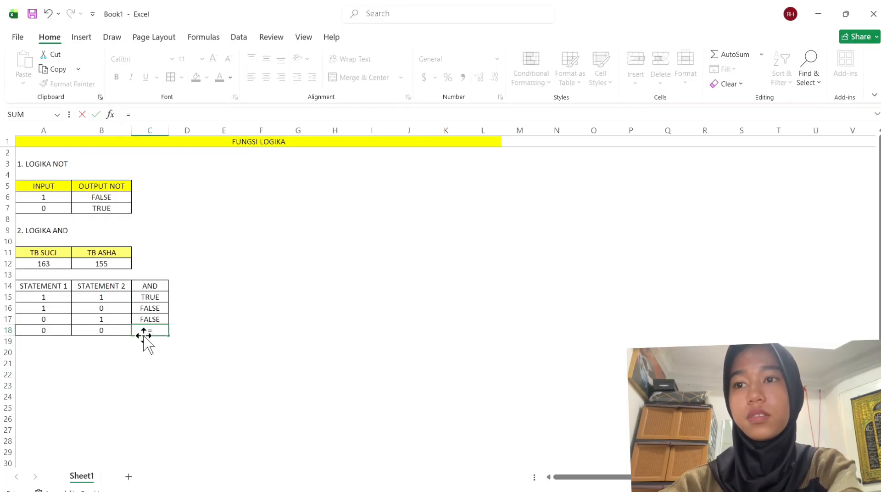
pyautogui.write('AND')
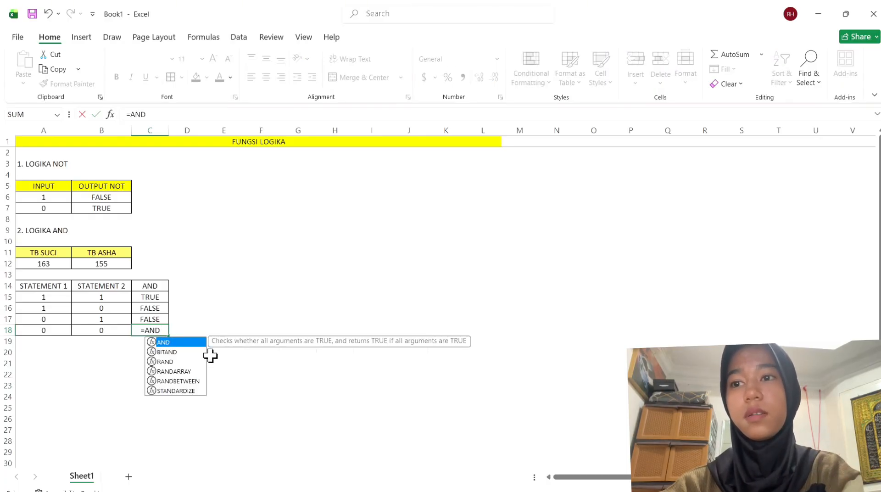
pyautogui.write('(')
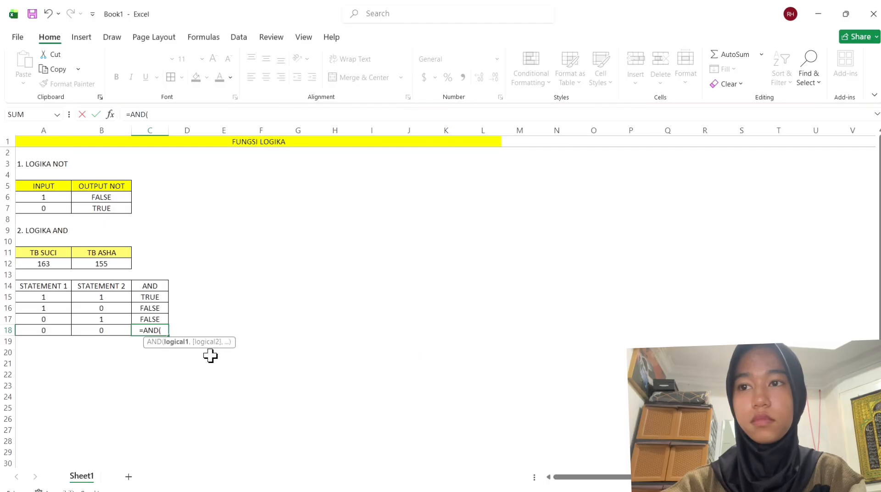
pyautogui.click(50, 264)
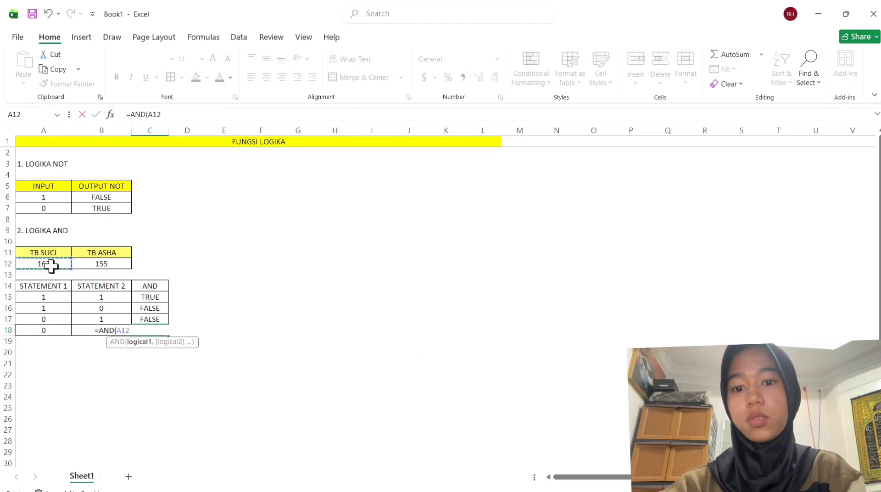
pyautogui.write('<')
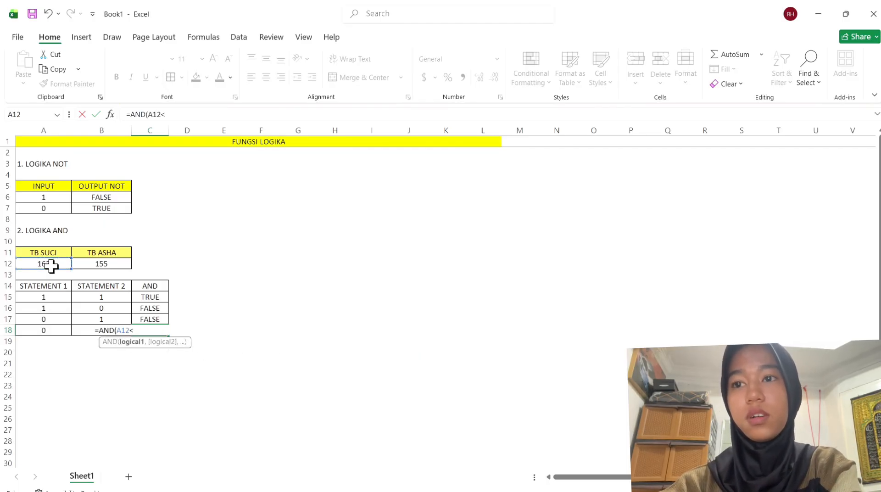
pyautogui.click(101, 262)
pyautogui.write(',')
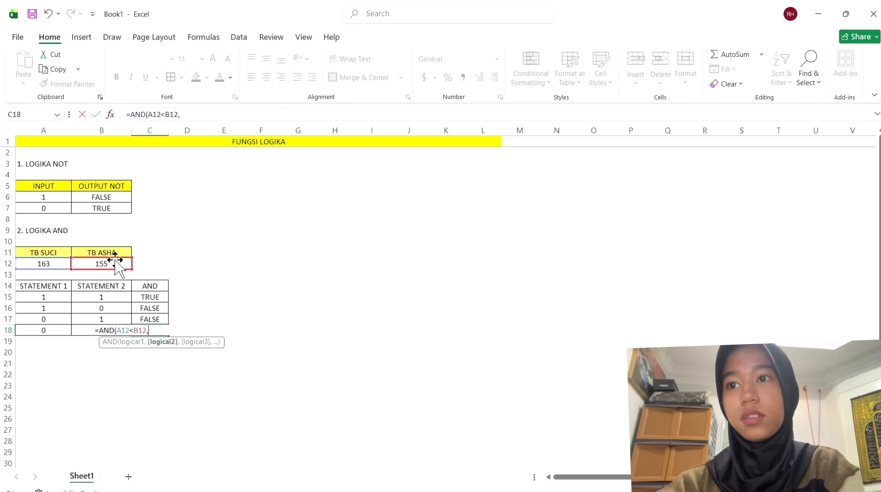
pyautogui.click(117, 264)
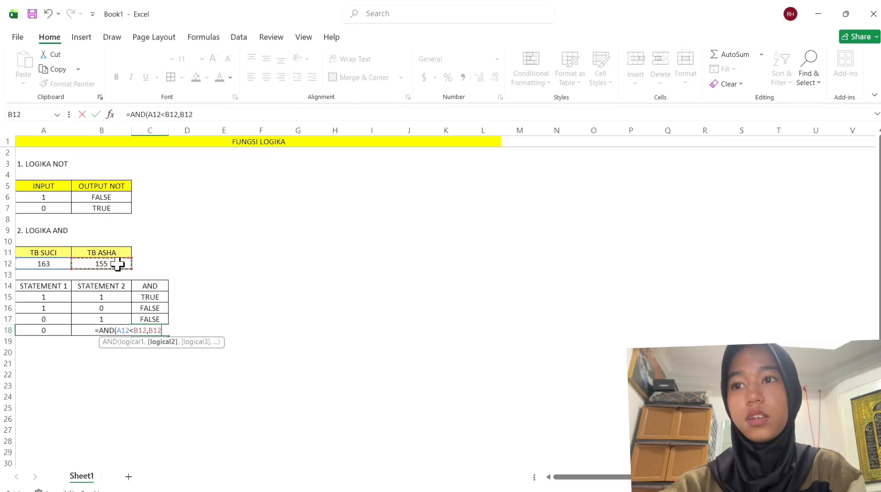
pyautogui.write('>')
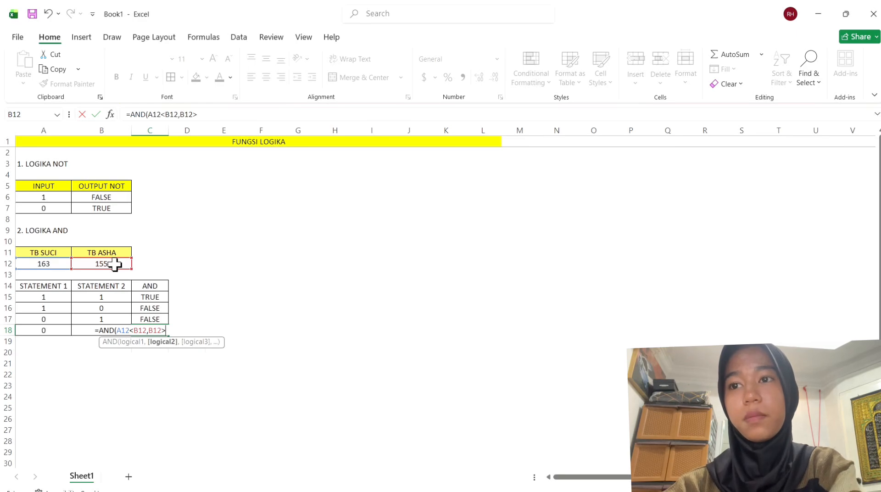
pyautogui.click(58, 265)
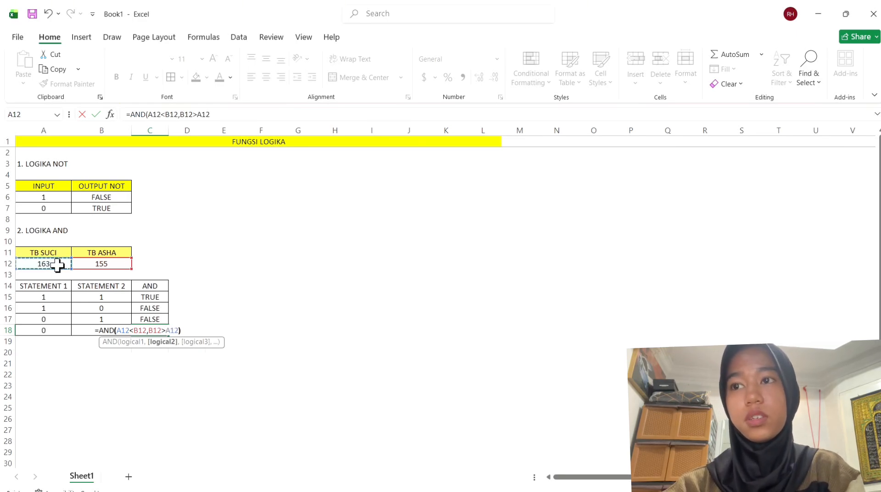
pyautogui.write(')')
pyautogui.press('Return')
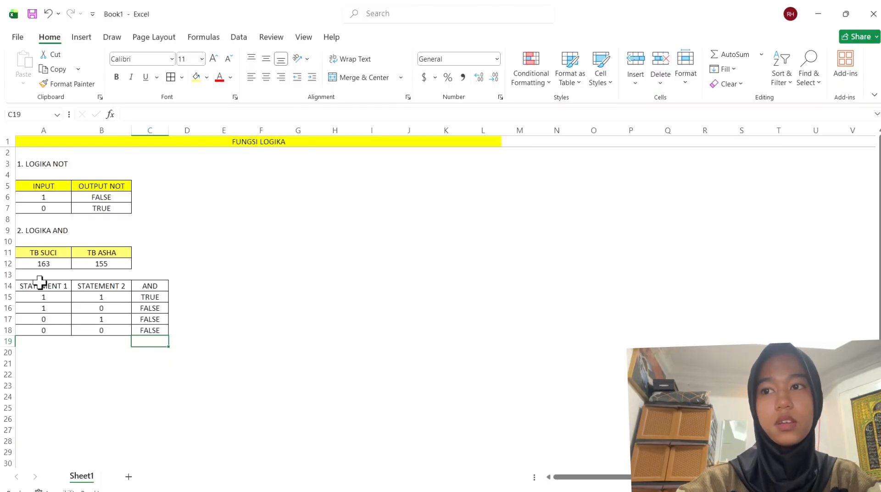
# Fill the AND truth table's header cells A14:C14 with the same yellow as the heights table header.
pyautogui.moveTo(42, 285); pyautogui.dragTo(149, 286)
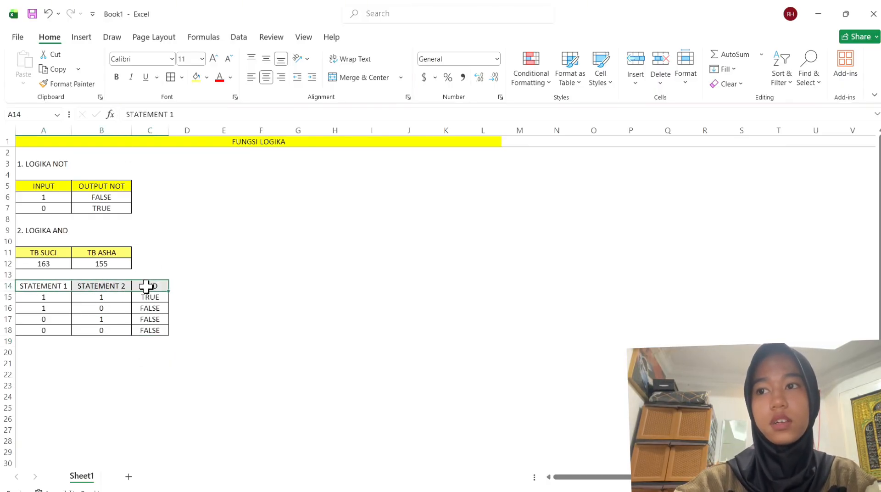
pyautogui.click(196, 76)
pyautogui.click(184, 350)
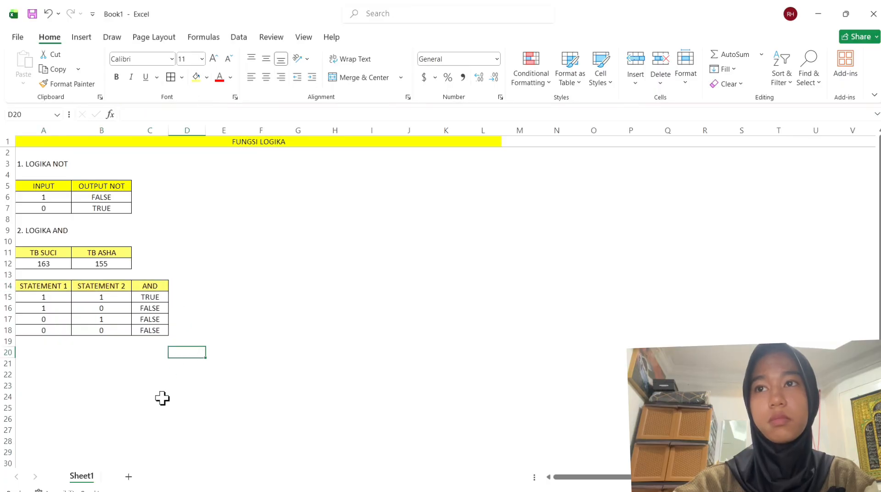
# Enter the section heading "3. LOGIKA OR" in A20, below the AND truth table.
pyautogui.moveTo(49, 256); pyautogui.dragTo(96, 265)
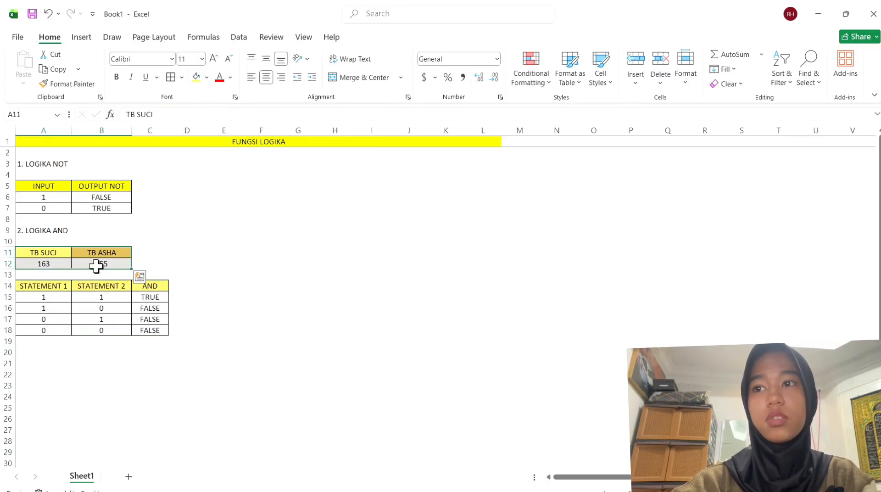
pyautogui.hotkey('ctrl', 'c')
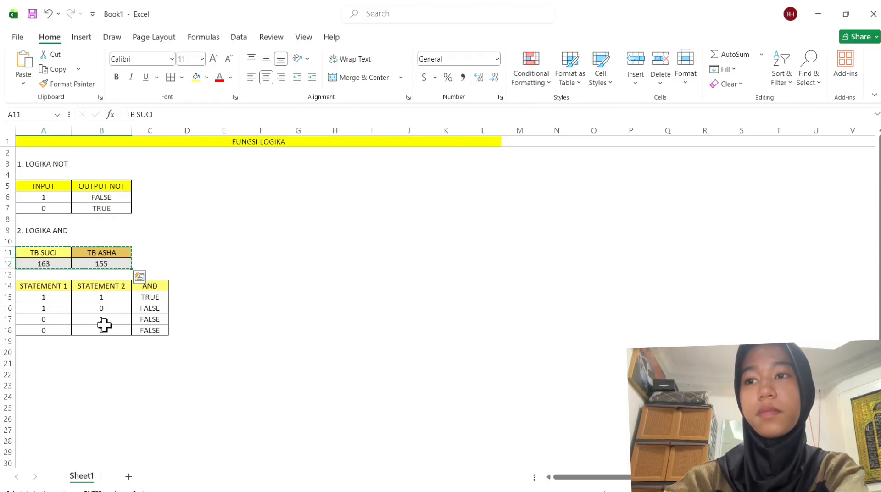
pyautogui.click(51, 355)
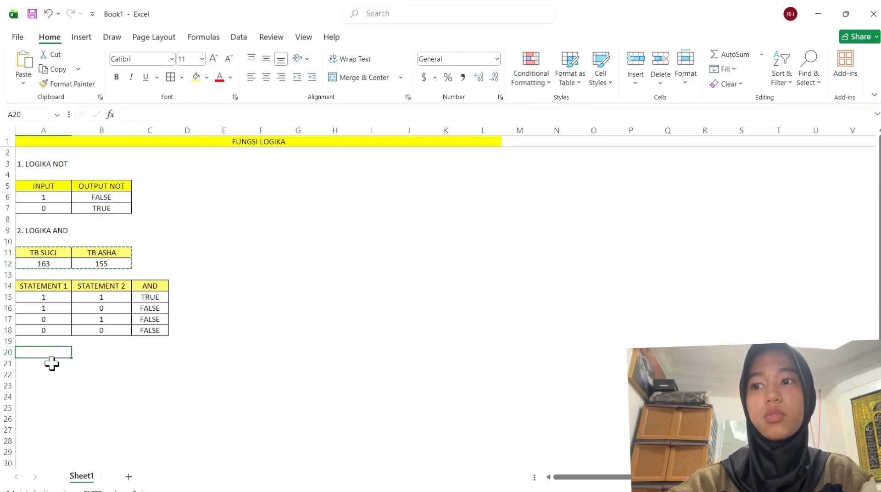
pyautogui.write('3')
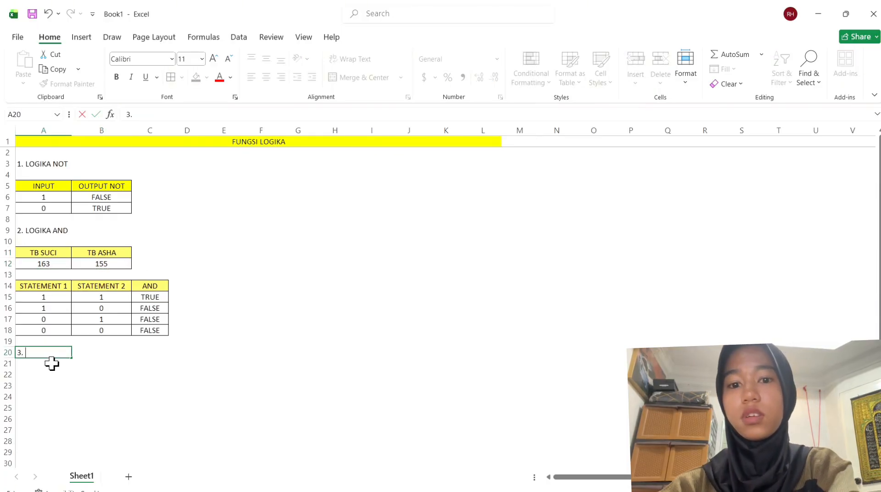
pyautogui.write('. LOGIKA')
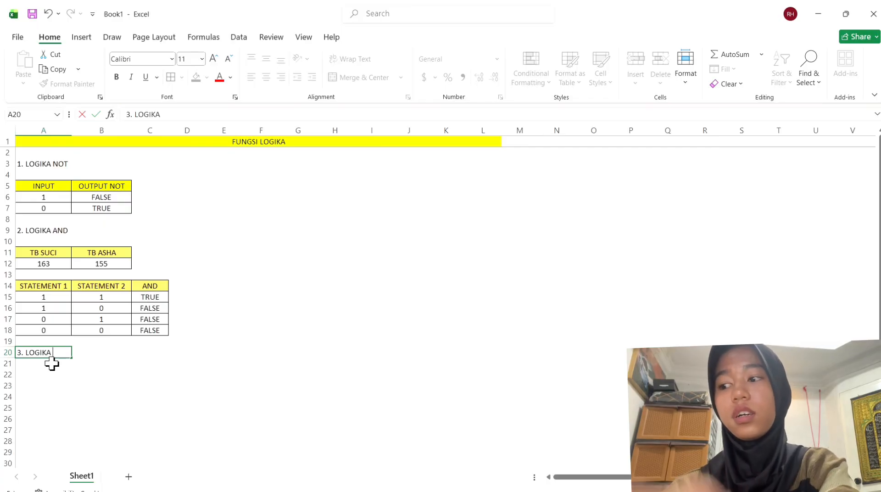
pyautogui.write(' OR')
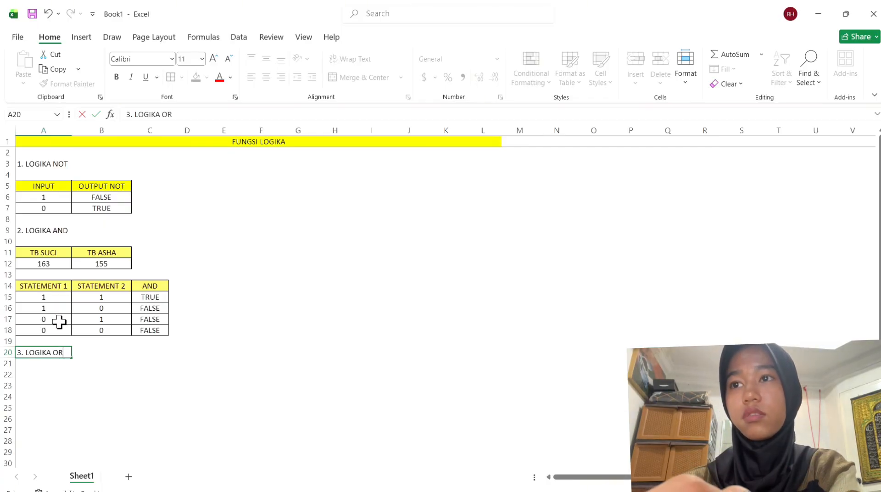
pyautogui.click(150, 374)
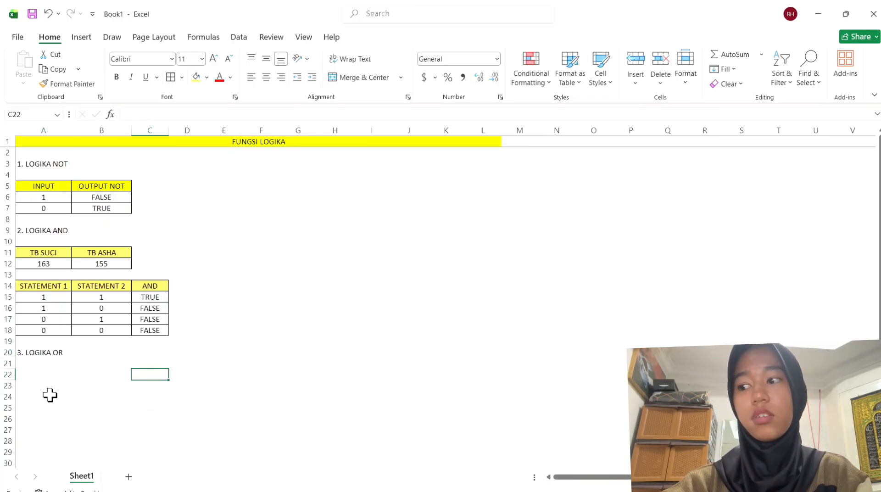
# Enter the column header "STATEMENT 1" in A22 for the OR truth table.
pyautogui.click(43, 372)
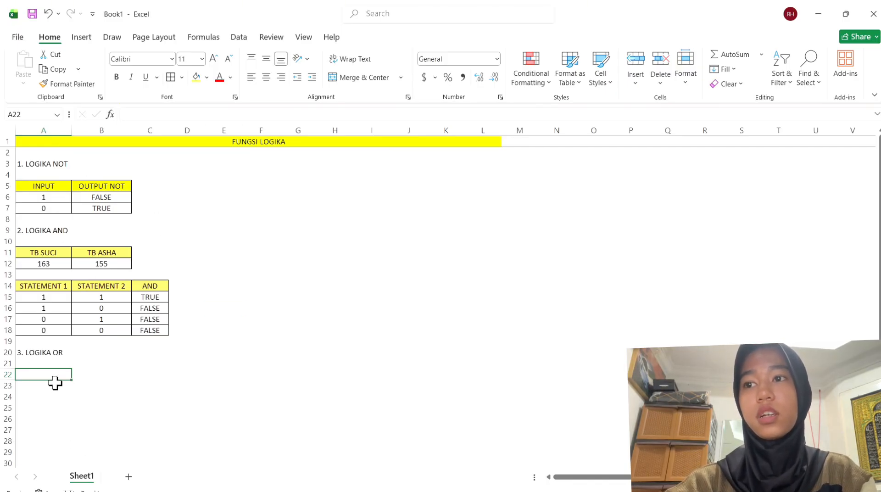
pyautogui.write('STATEMENT')
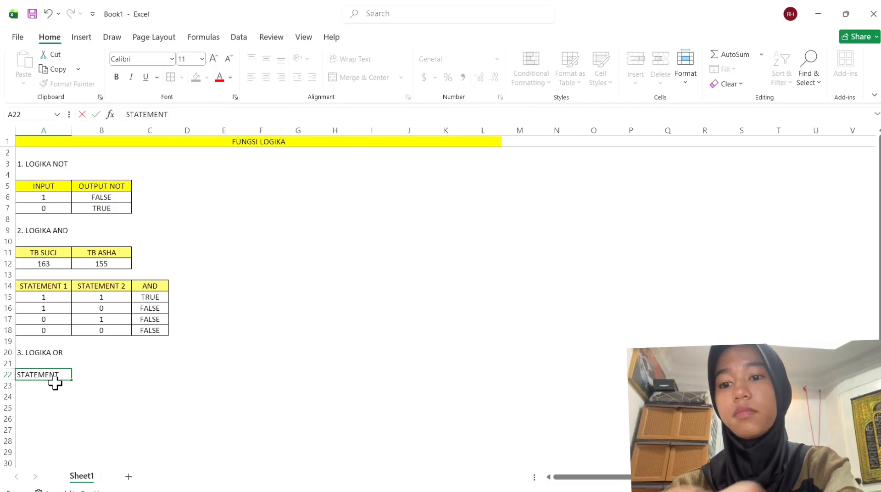
pyautogui.write(' 1')
pyautogui.hotkey('ctrl', 'Return')
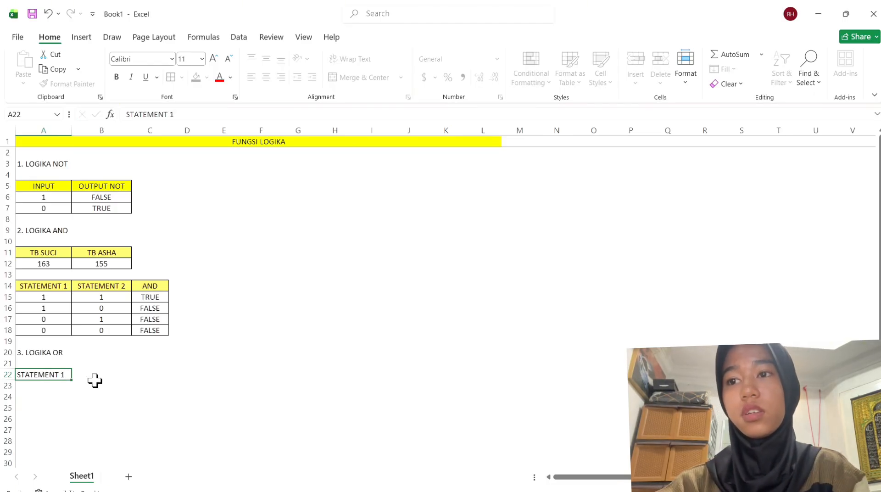
pyautogui.press('Return')
pyautogui.moveTo(47, 287); pyautogui.dragTo(127, 326)
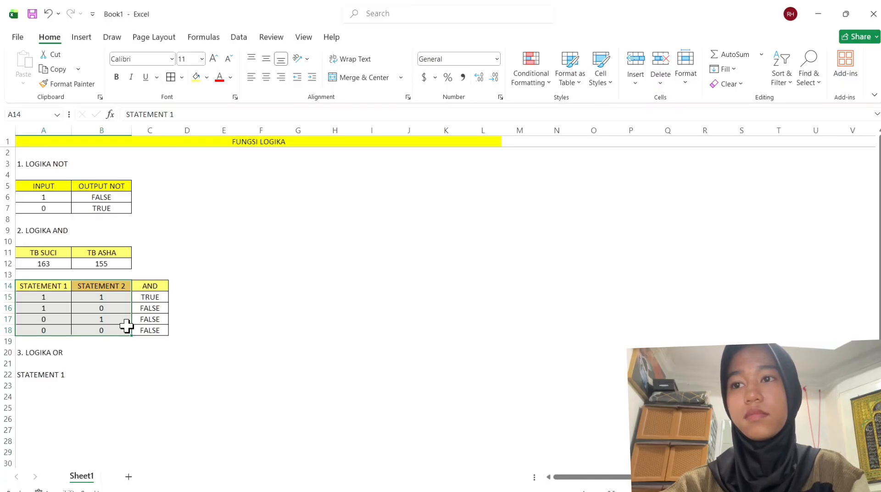
pyautogui.rightClick(118, 312)
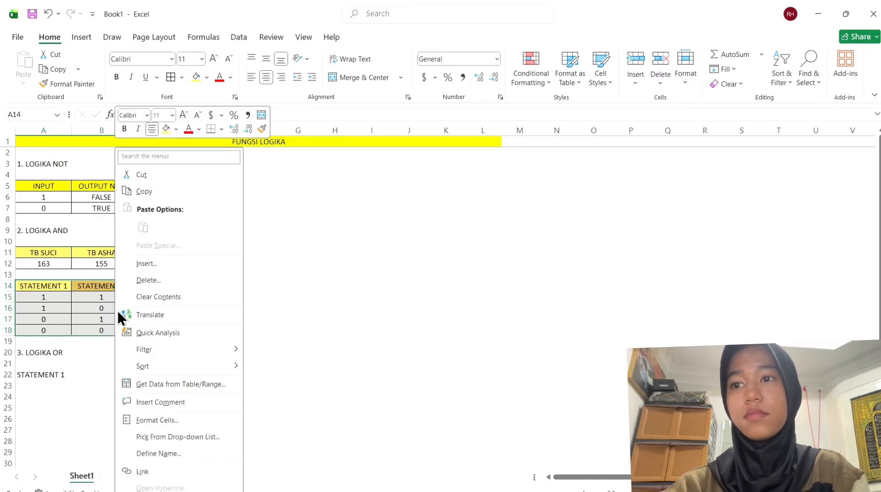
pyautogui.click(146, 193)
pyautogui.click(39, 386)
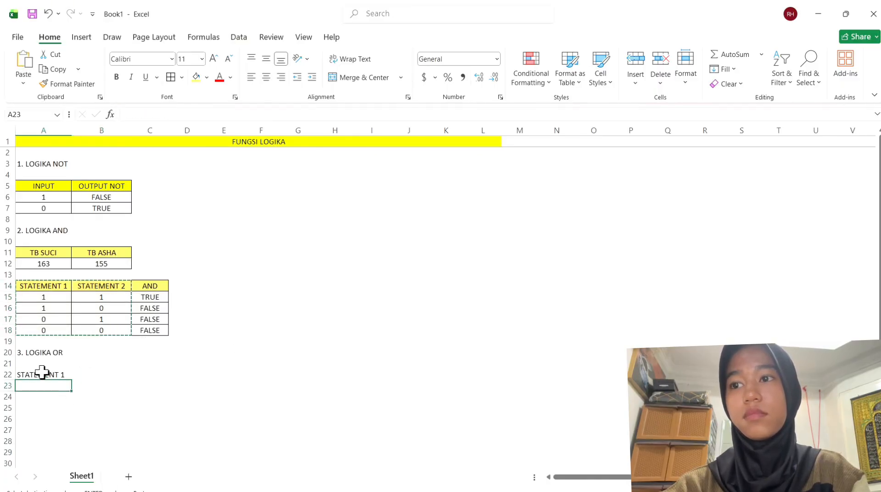
pyautogui.click(41, 374)
pyautogui.rightClick(59, 379)
pyautogui.click(39, 376)
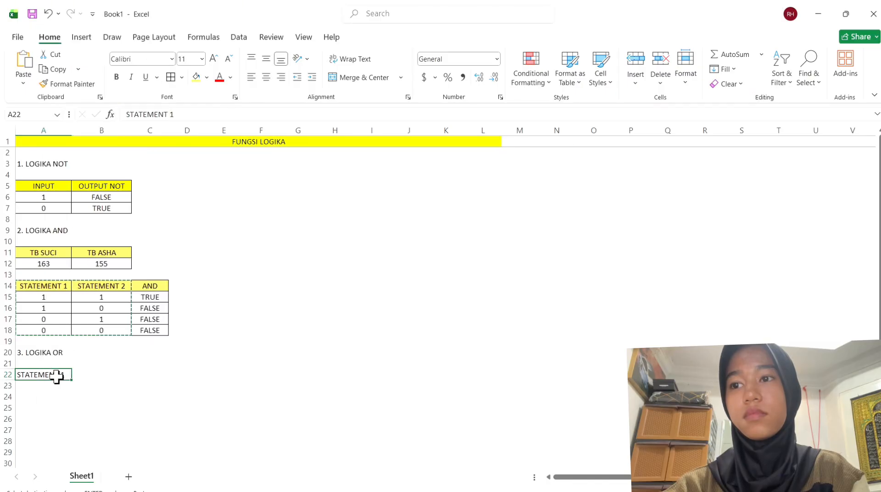
pyautogui.moveTo(56, 376); pyautogui.dragTo(81, 419)
pyautogui.rightClick(81, 393)
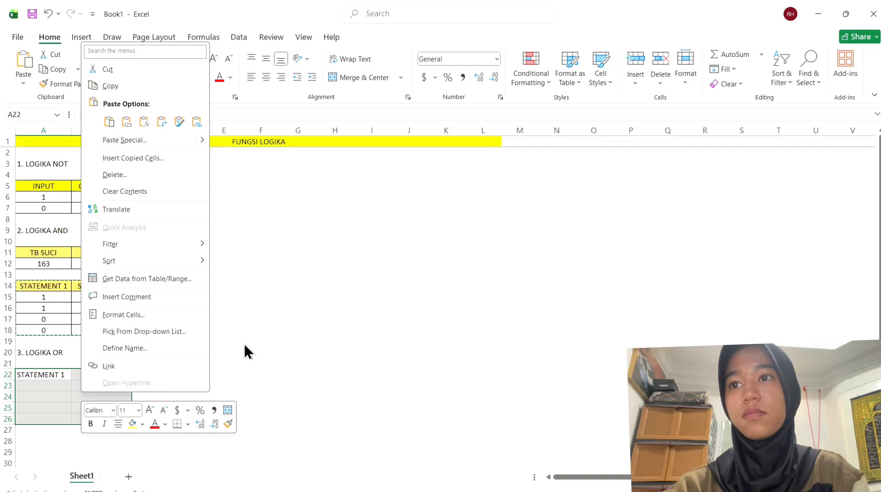
pyautogui.press('Escape')
# Enter the remaining OR table headers, "STAMENT 2" in B22 and "OR" in C22.
pyautogui.click(87, 374)
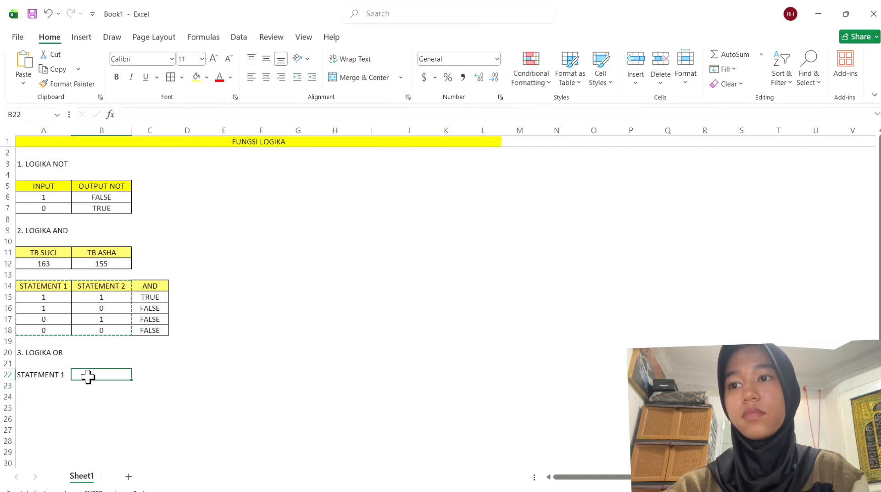
pyautogui.press('Escape')
pyautogui.write('STAMENT')
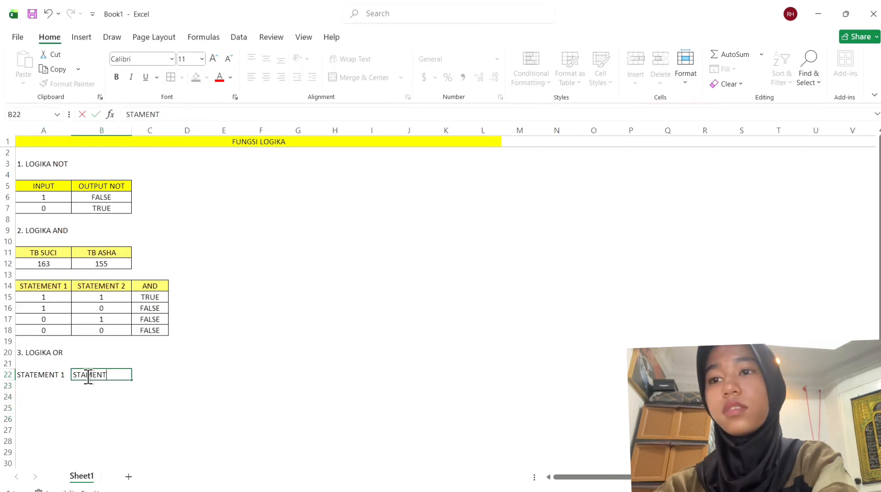
pyautogui.write(' 2')
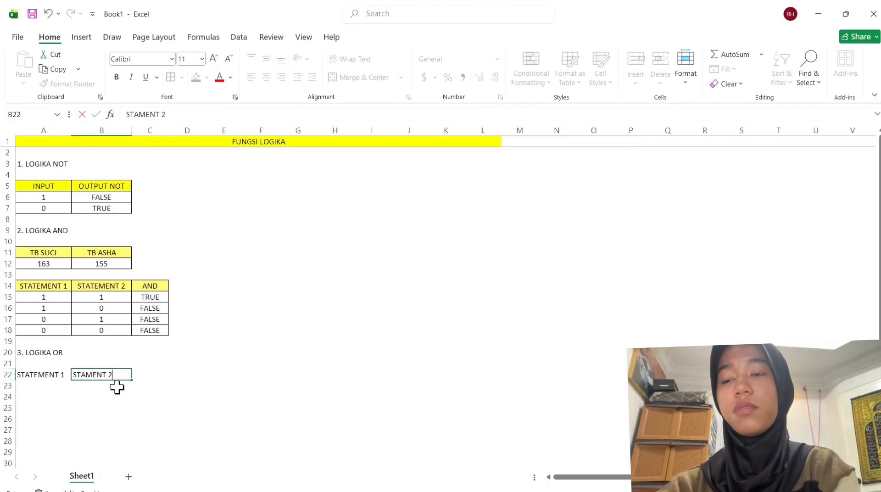
pyautogui.click(154, 376)
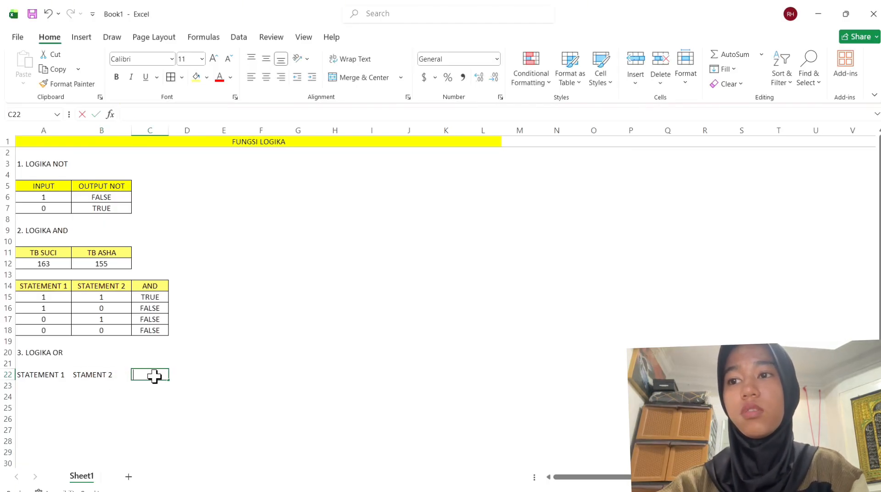
pyautogui.write('OR')
# Enter the first statement's values 1, 1, 0, 0 down cells A23:A26 of the OR table.
pyautogui.click(65, 390)
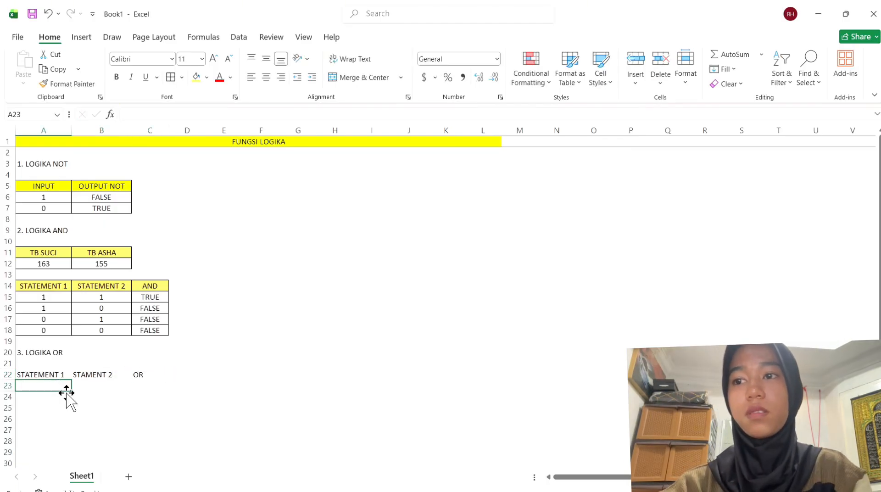
pyautogui.write('1')
pyautogui.press('Return')
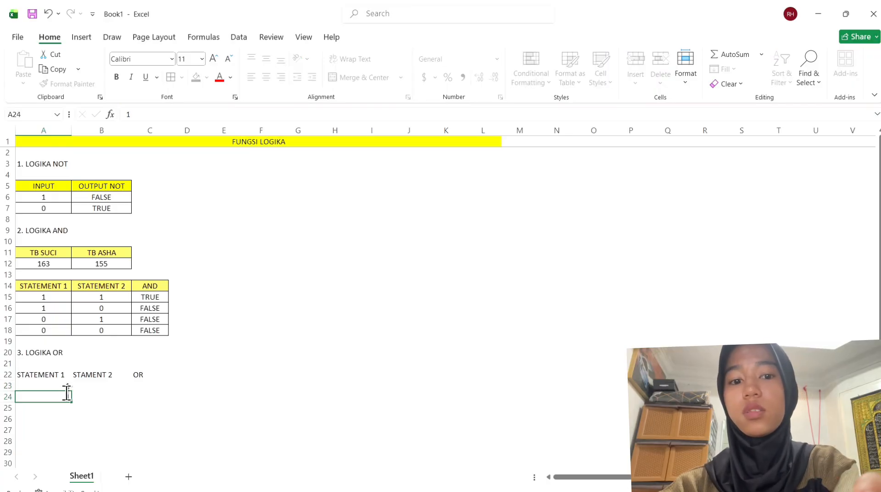
pyautogui.write('1')
pyautogui.press('Return')
pyautogui.write('0')
pyautogui.press('Return')
pyautogui.write('0')
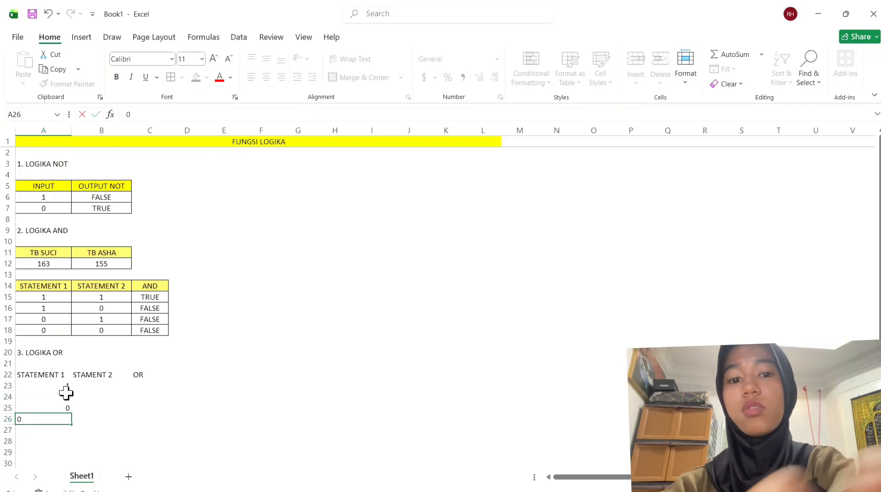
# Enter the second statement's values 1, 0, 1, 0 down cells B23:B26 of the OR table.
pyautogui.click(112, 388)
pyautogui.write('1')
pyautogui.press('Return')
pyautogui.write('0')
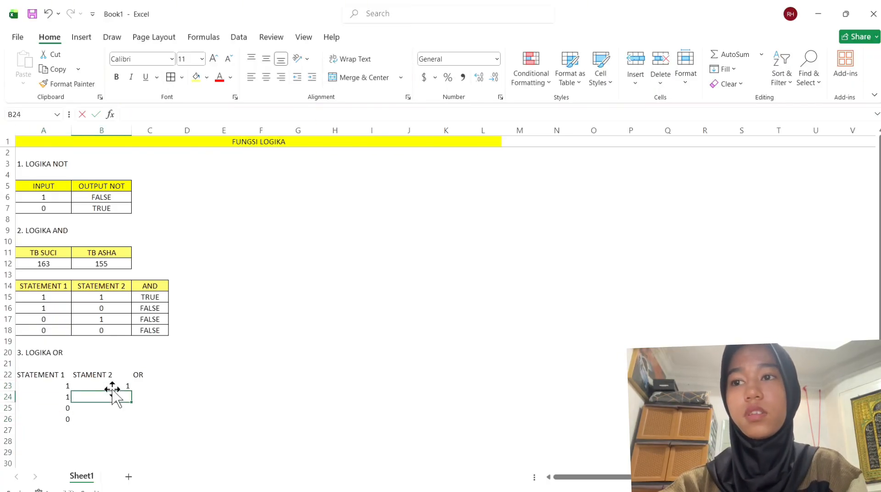
pyautogui.press('Return')
pyautogui.write('1')
pyautogui.press('Return')
pyautogui.write('0')
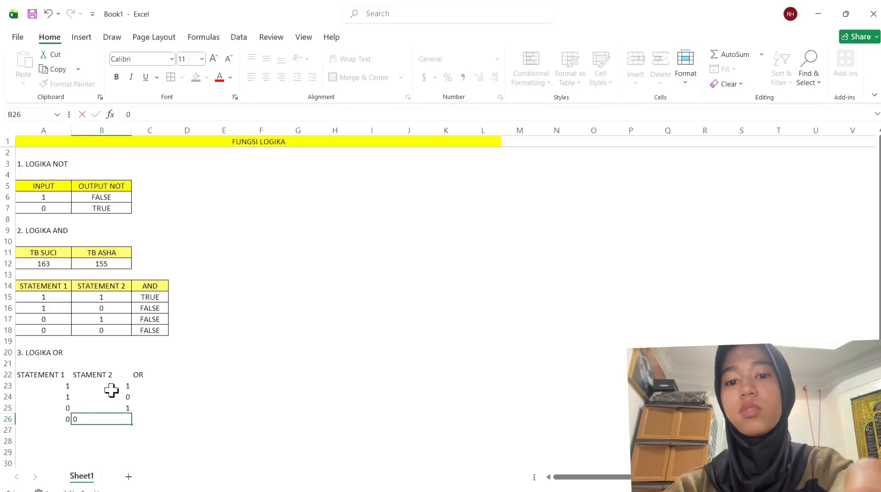
pyautogui.click(158, 444)
# Apply all borders to the OR truth table A22:C26 and center its contents horizontally.
pyautogui.moveTo(43, 374); pyautogui.dragTo(150, 418)
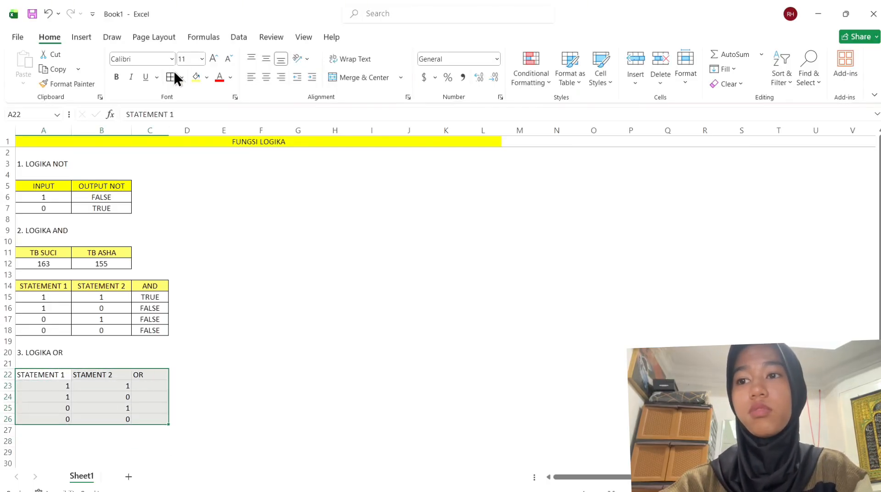
pyautogui.click(171, 77)
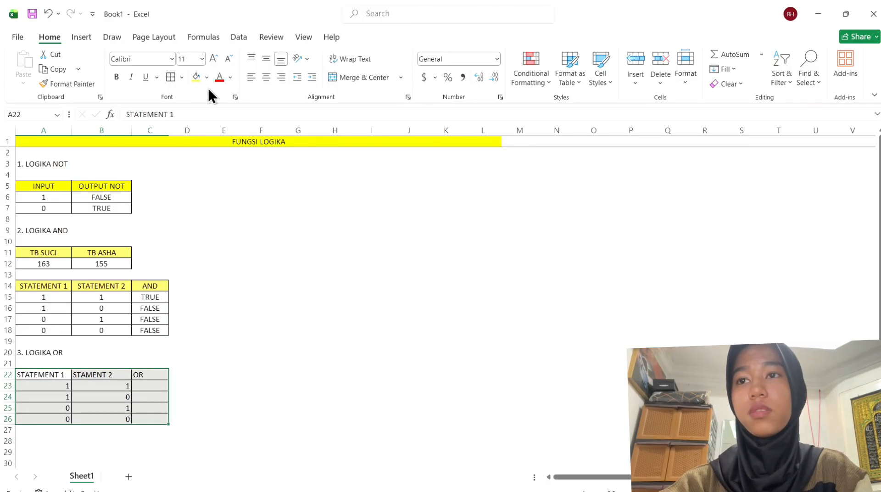
pyautogui.click(267, 77)
pyautogui.scroll(-2, 287, 387)
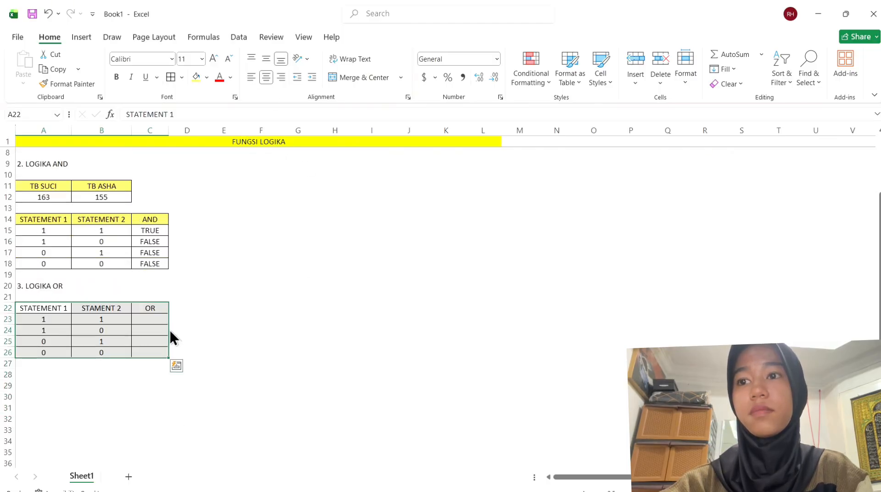
# Fill the OR truth table's header cells A22:C22 with yellow.
pyautogui.click(78, 309)
pyautogui.moveTo(45, 309); pyautogui.dragTo(166, 309)
pyautogui.click(202, 77)
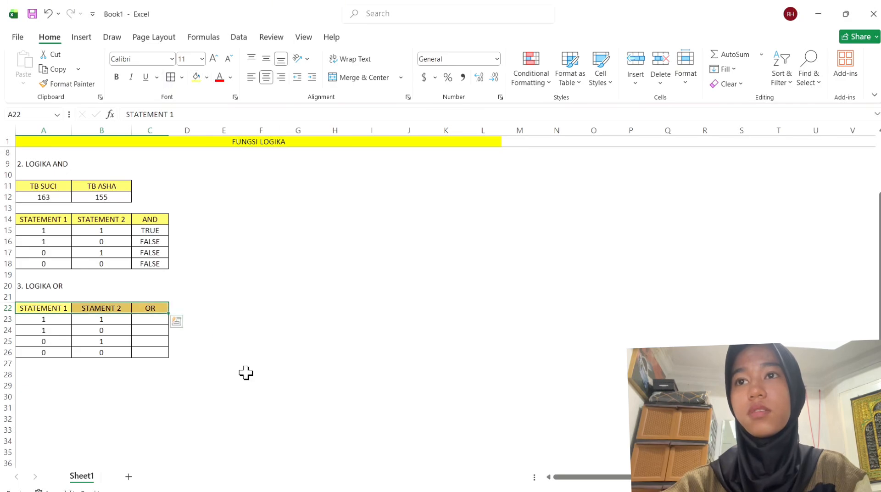
pyautogui.click(261, 396)
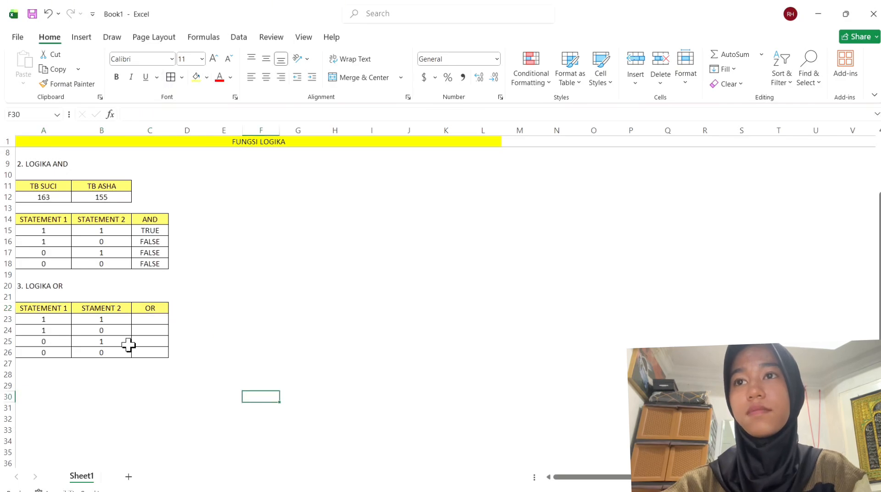
# Enter the formula =OR(B12<A12,A12>B12) in cell C23 for the 1, 1 row of the OR table.
pyautogui.click(140, 320)
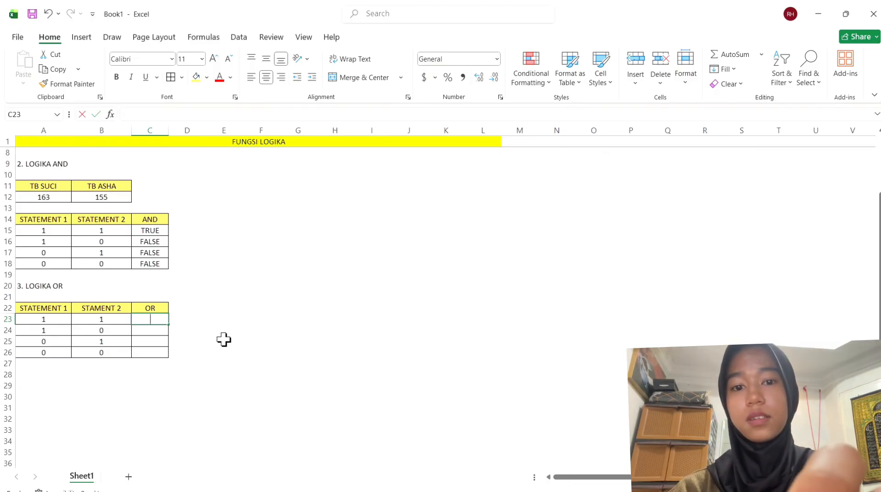
pyautogui.write('=OR')
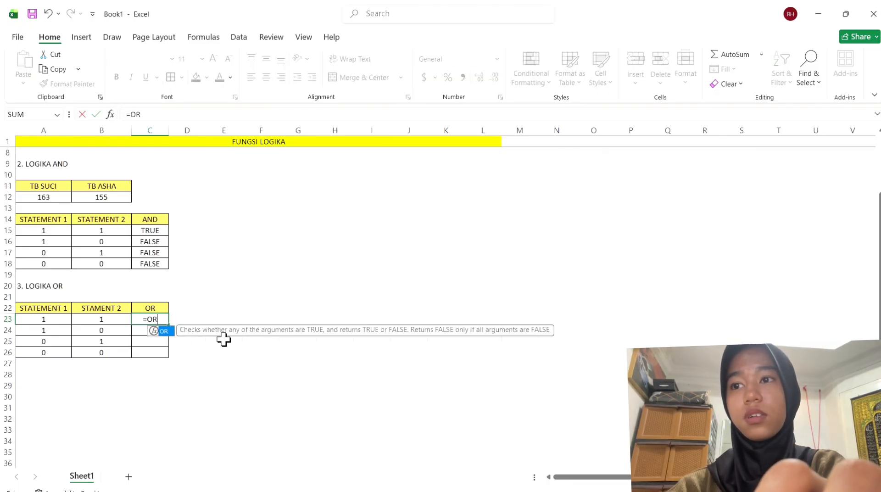
pyautogui.write('(')
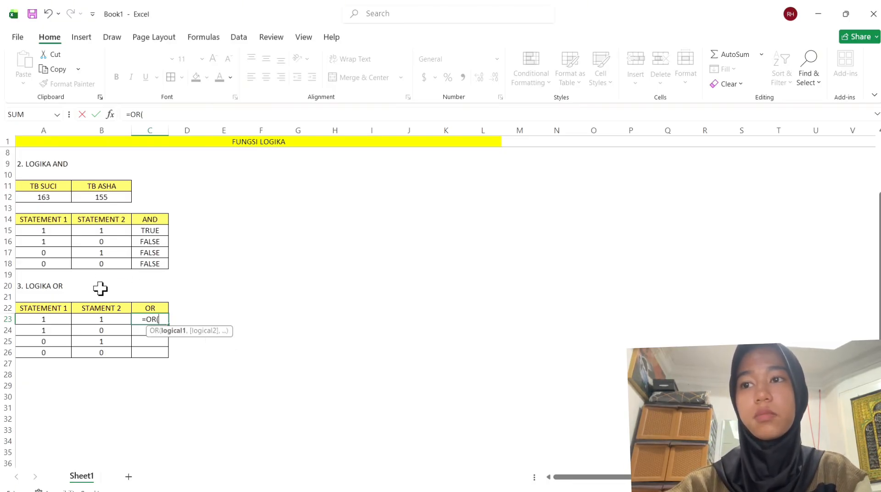
pyautogui.click(108, 197)
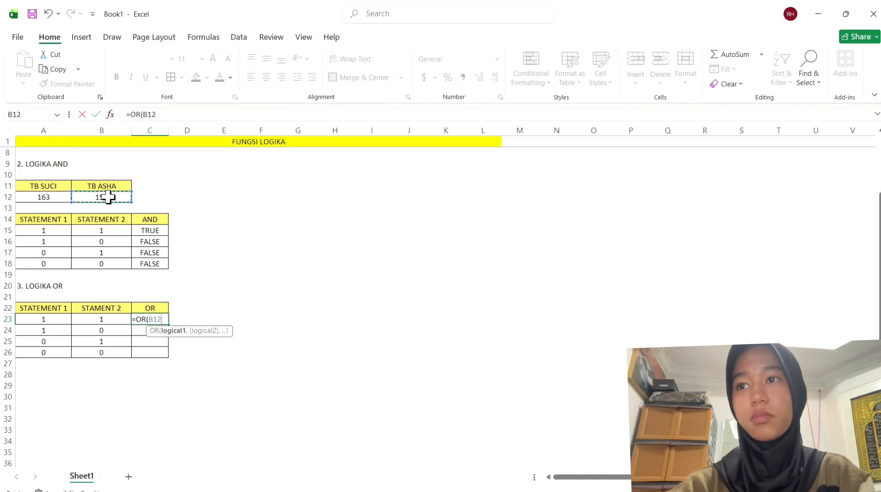
pyautogui.write('<')
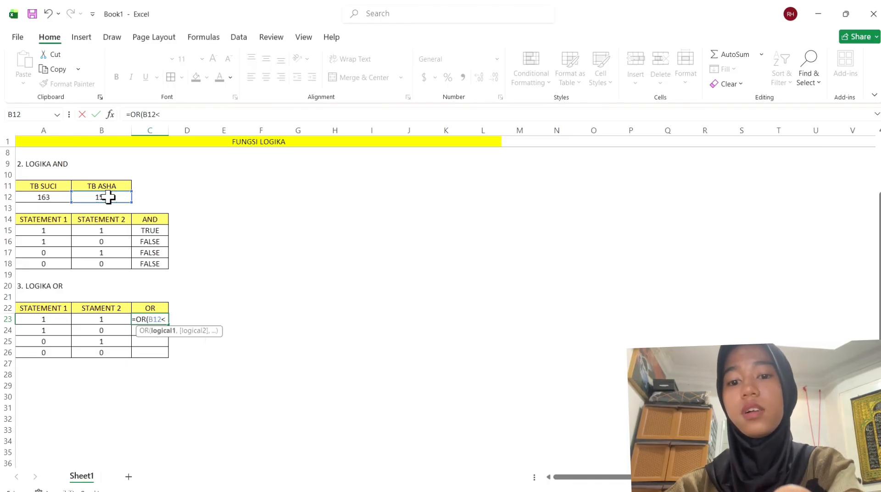
pyautogui.click(41, 199)
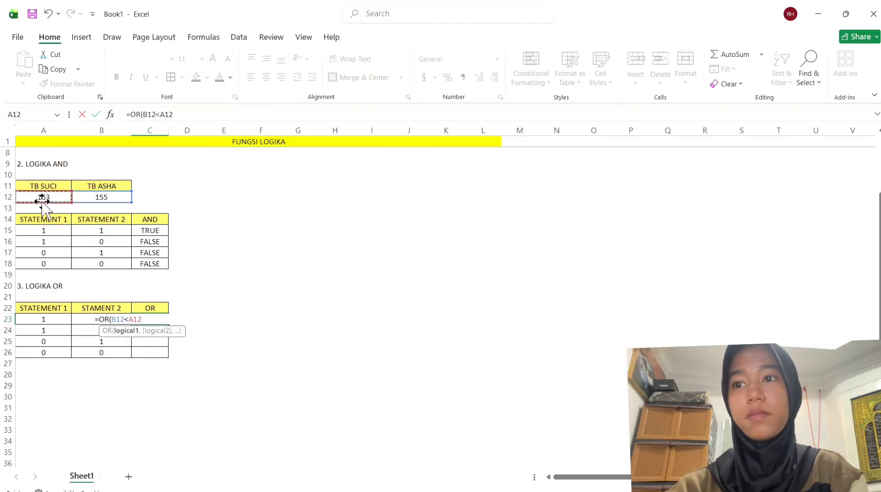
pyautogui.write(',')
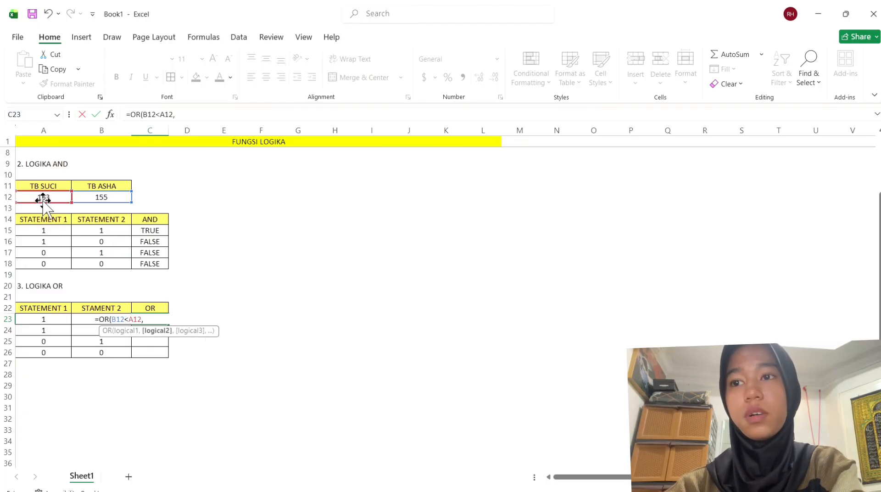
pyautogui.click(43, 197)
pyautogui.write('>')
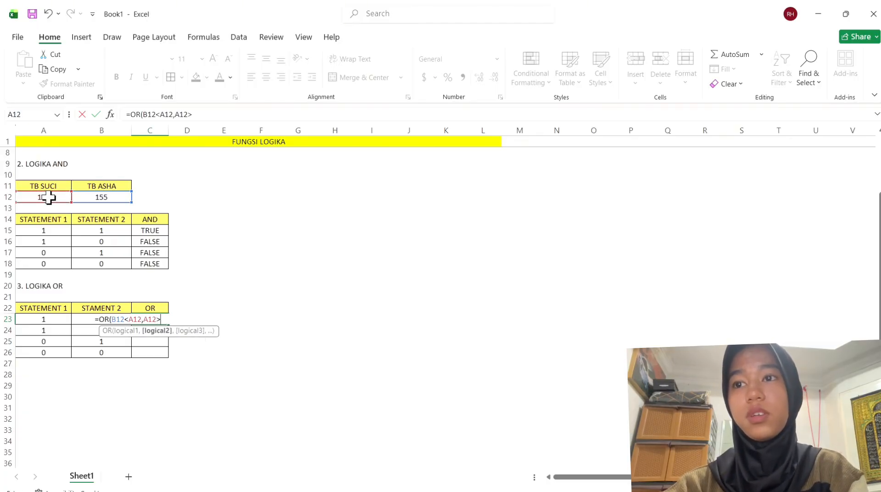
pyautogui.click(112, 197)
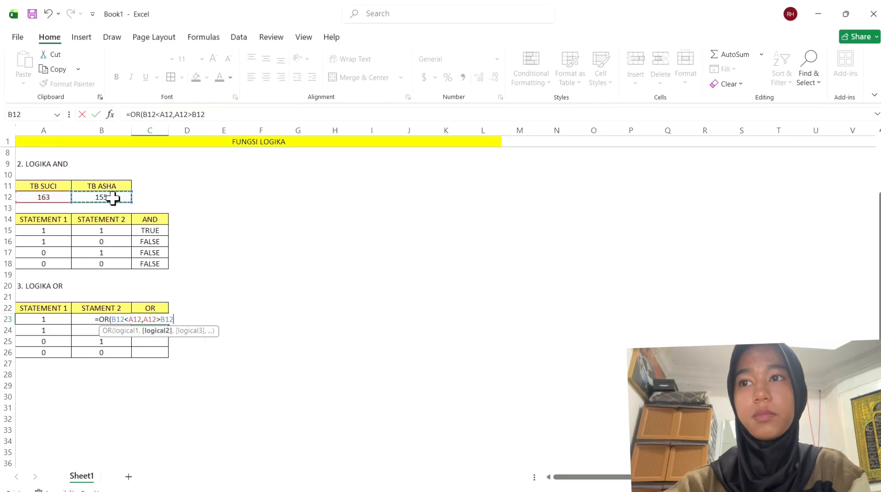
pyautogui.write(')')
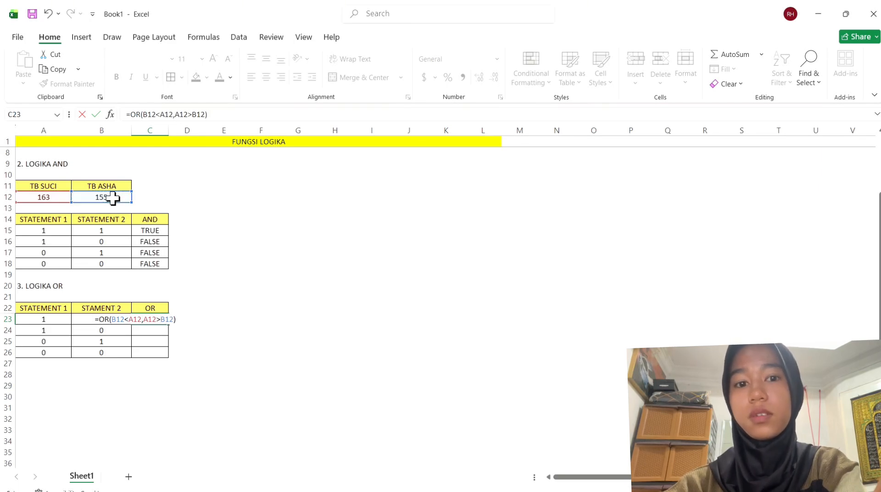
pyautogui.press('Return')
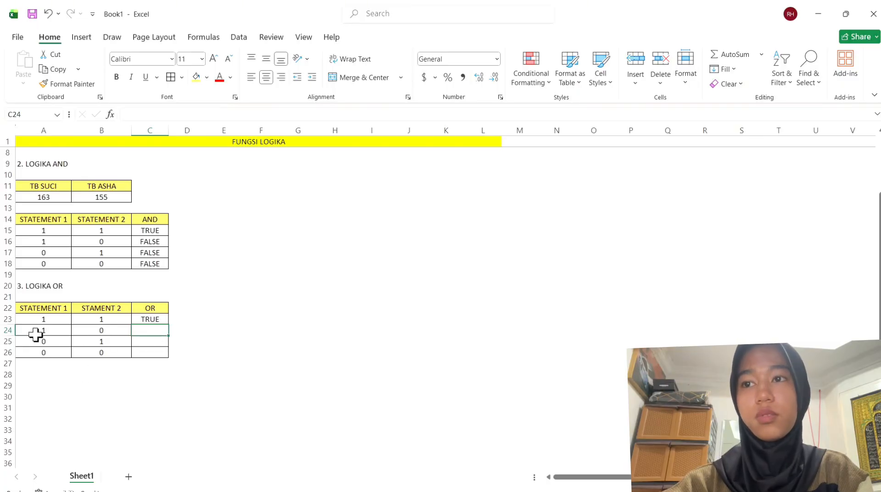
# Enter the formula =OR(A12>B12,B12>A12) in cell C24 for the 1, 0 row of the OR table.
pyautogui.press('BackSpace')
pyautogui.write('=')
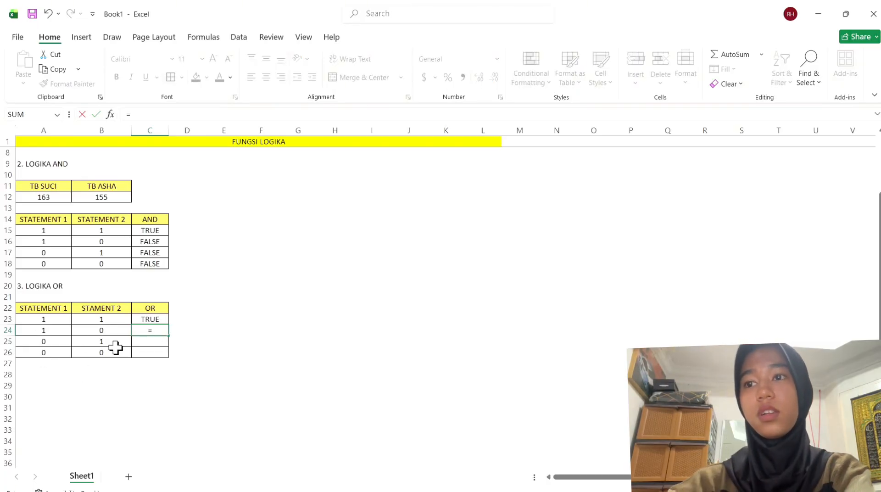
pyautogui.write('OR')
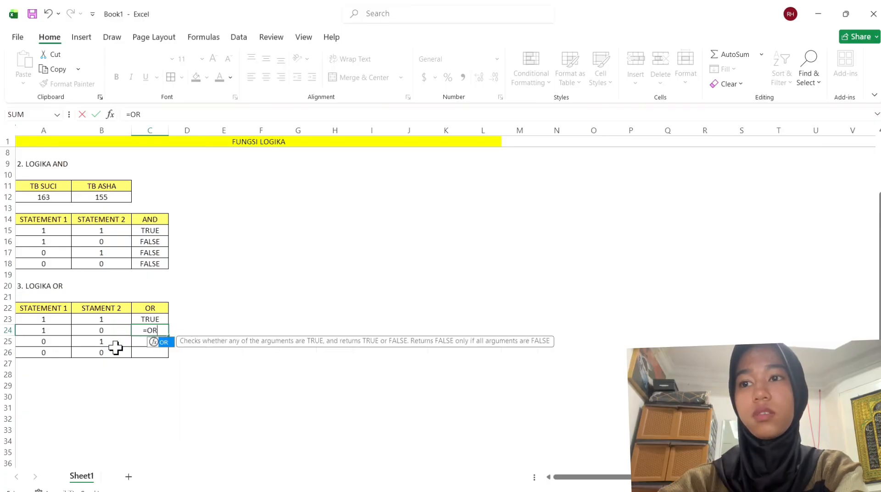
pyautogui.write('(')
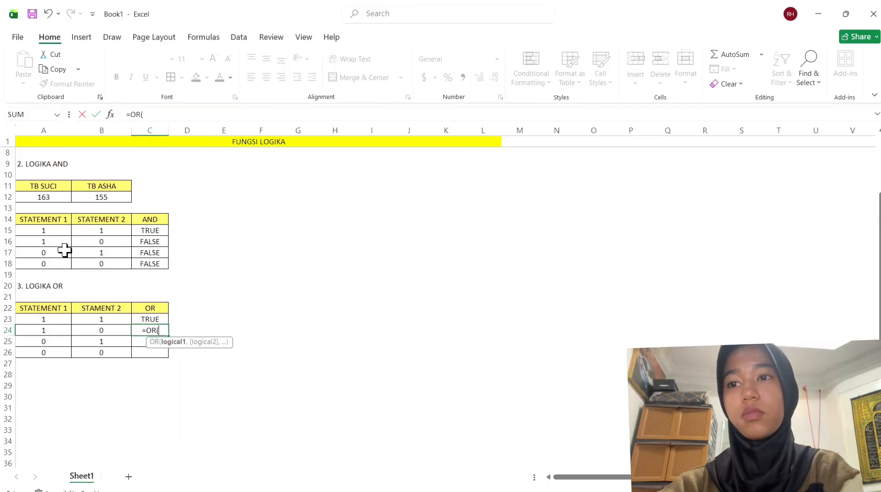
pyautogui.click(48, 199)
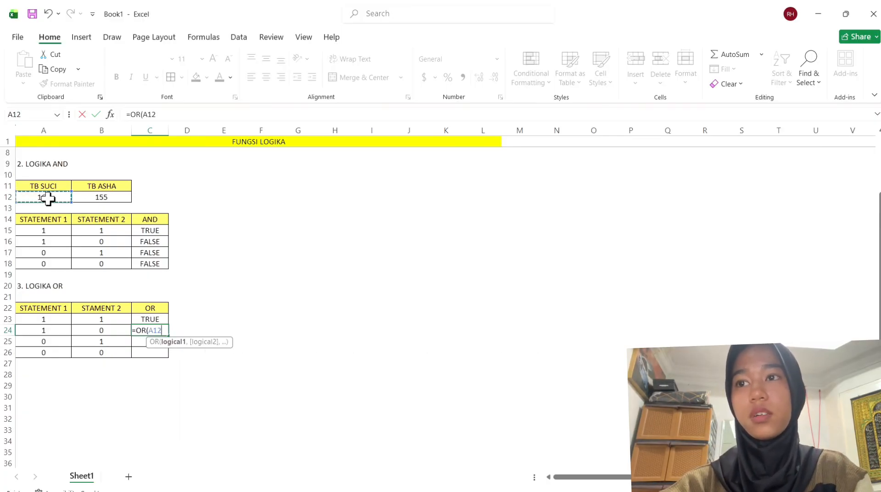
pyautogui.write('>')
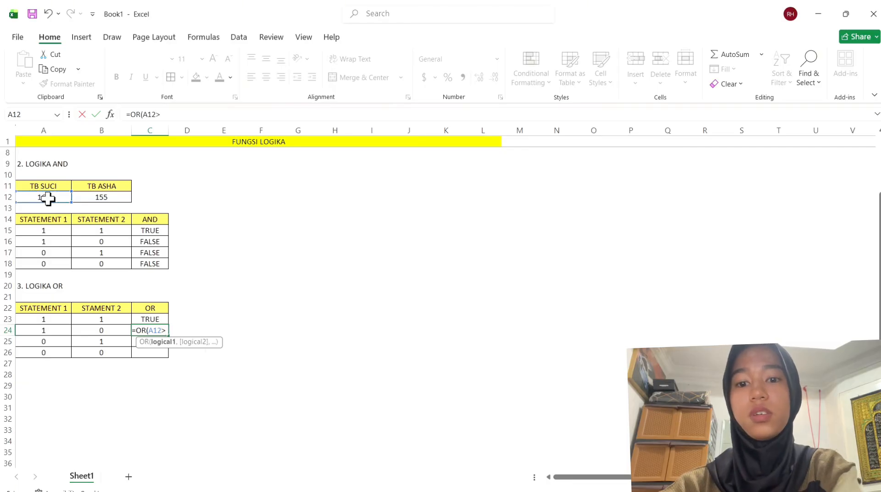
pyautogui.click(119, 198)
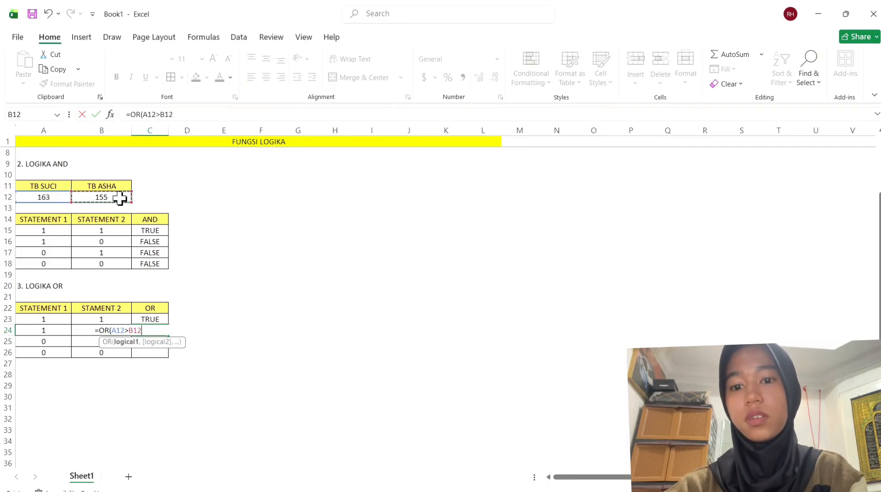
pyautogui.write(',')
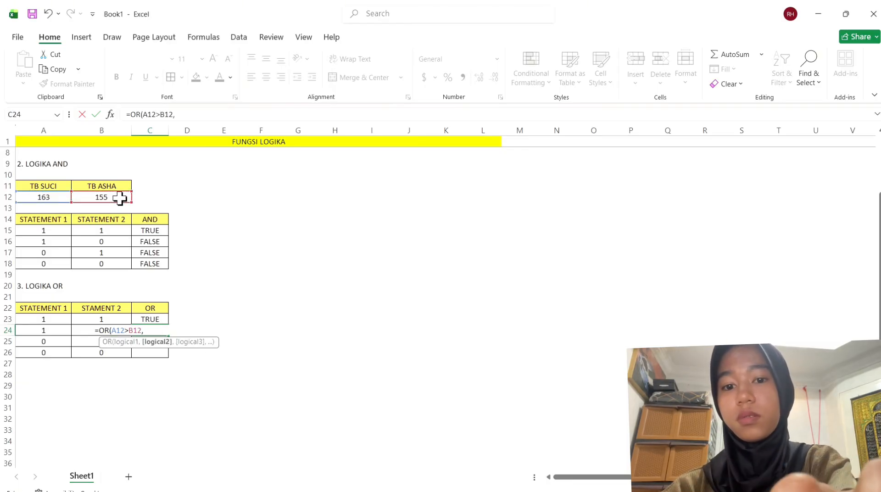
pyautogui.click(120, 198)
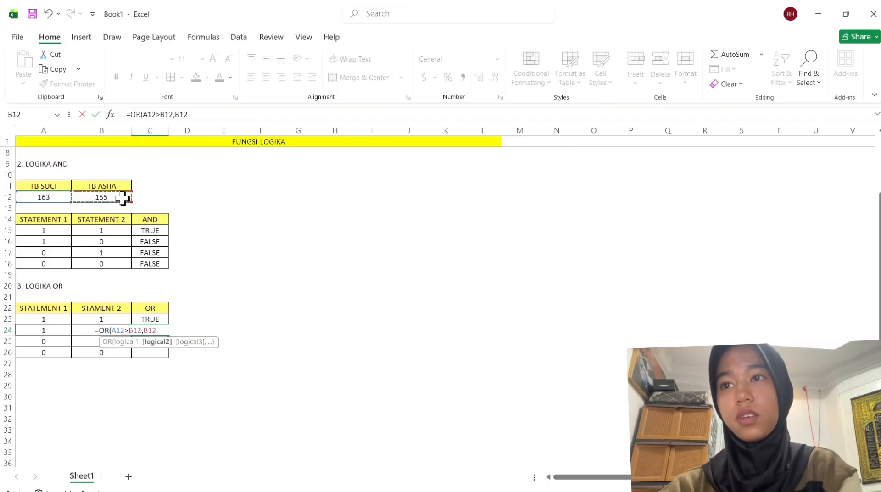
pyautogui.write('>')
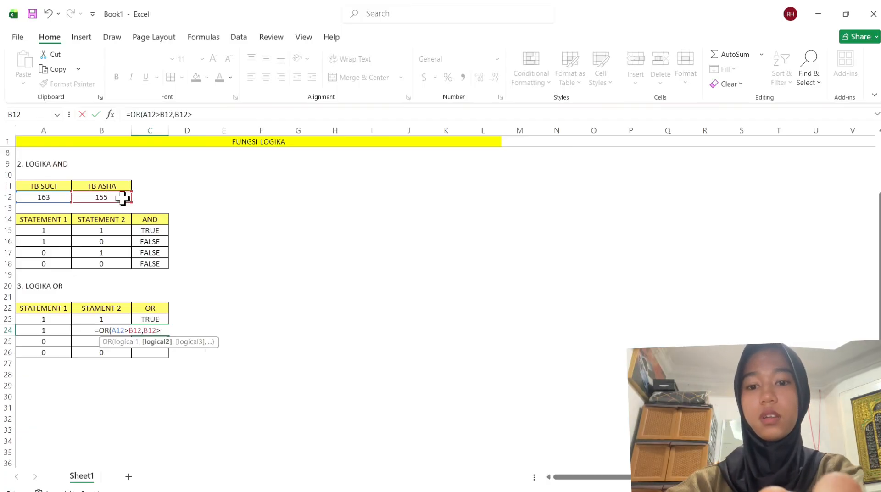
pyautogui.click(56, 197)
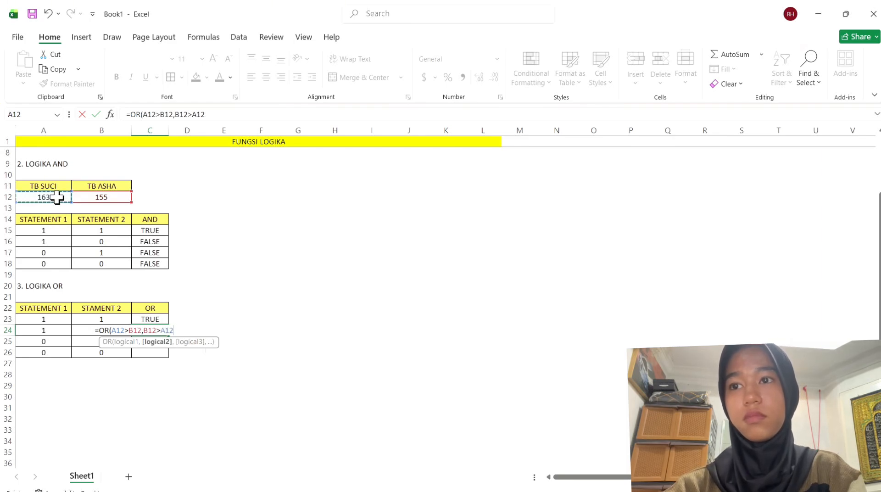
pyautogui.write(')')
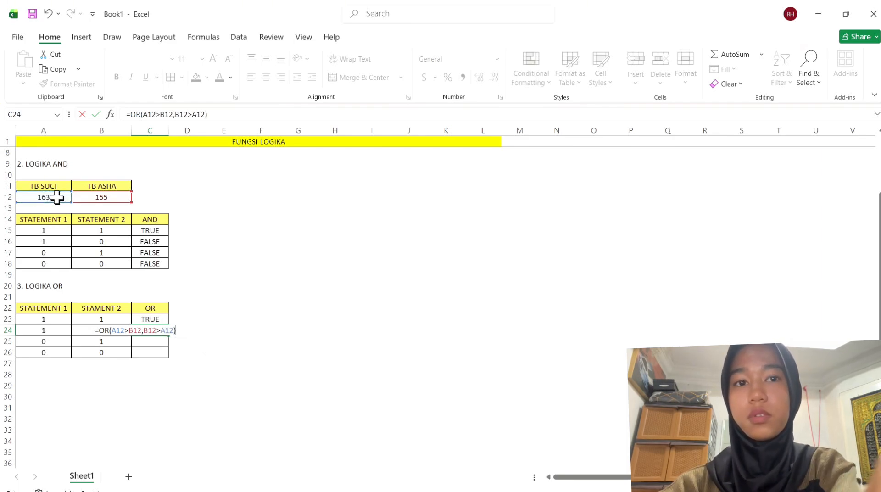
pyautogui.press('Return')
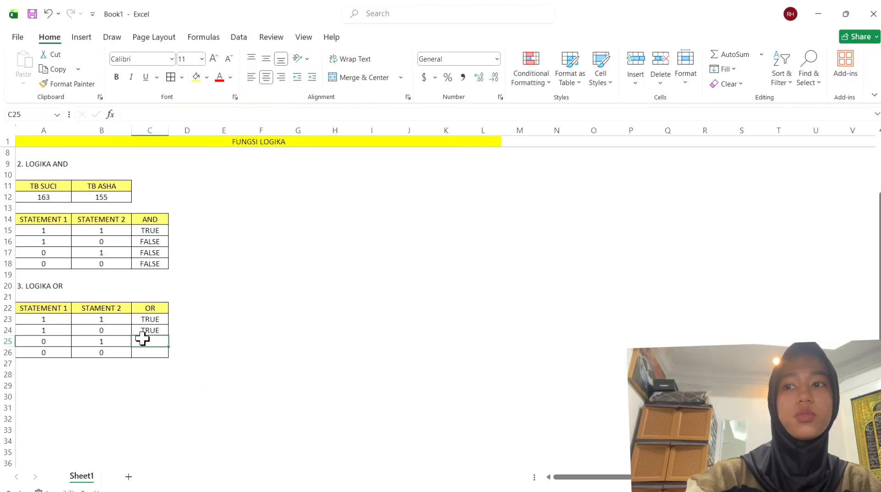
# Enter the formula =OR(A12<B12,B12<A12) in cell C25 for the 0, 1 row of the OR table.
pyautogui.write('=')
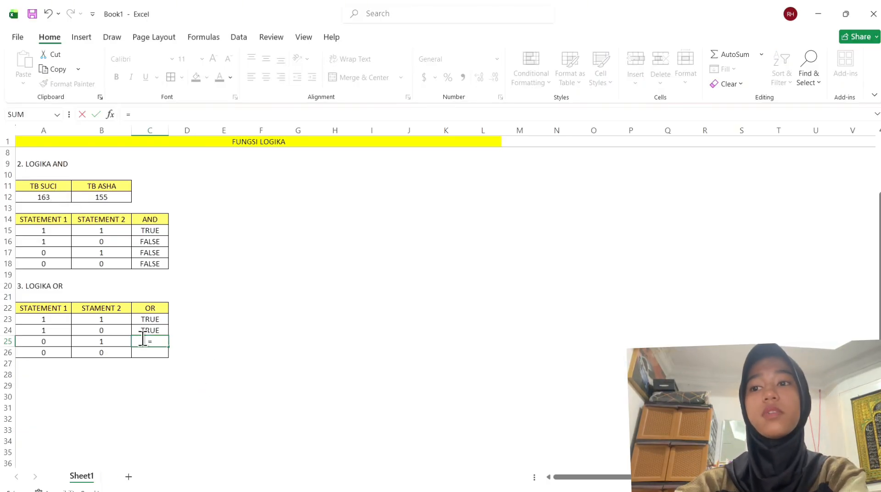
pyautogui.write('OR')
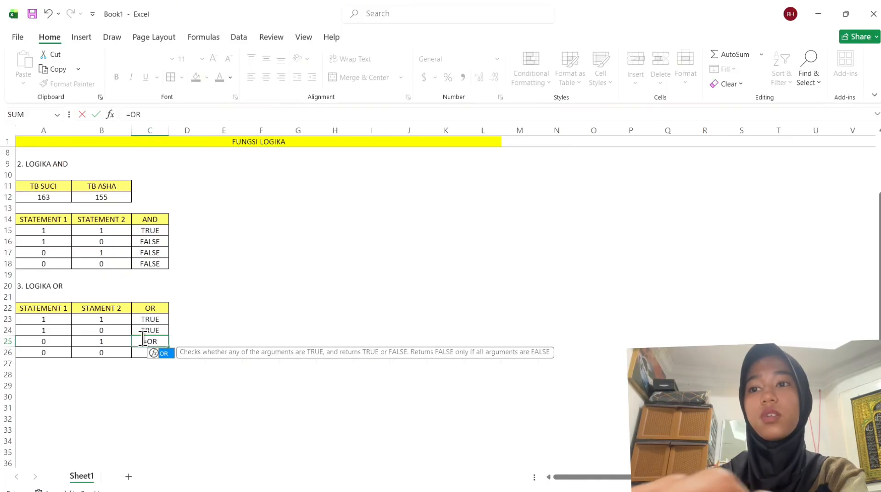
pyautogui.write('(')
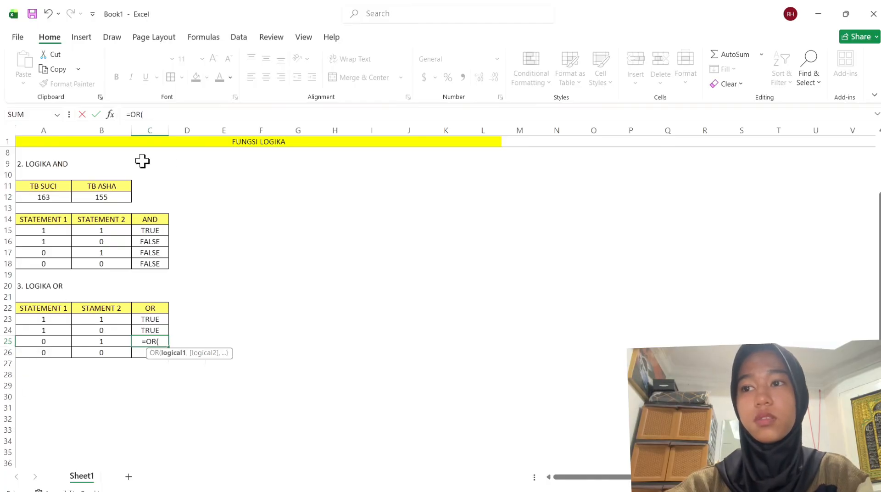
pyautogui.click(44, 197)
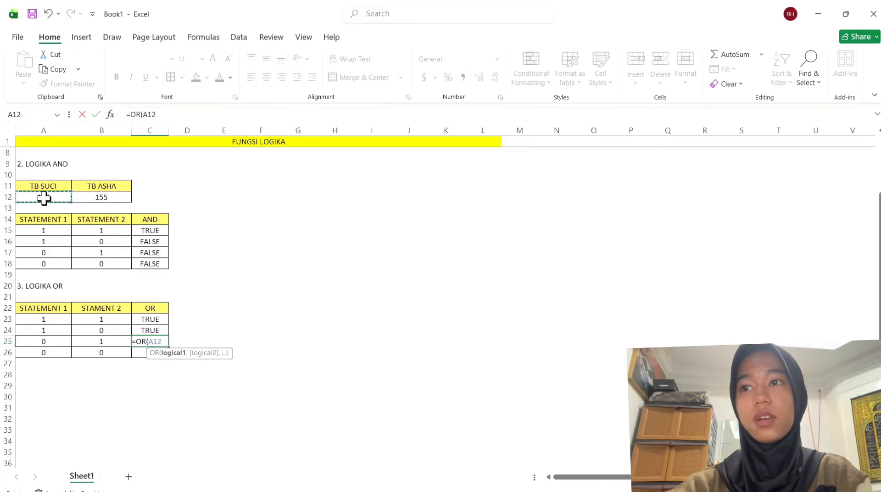
pyautogui.write('<')
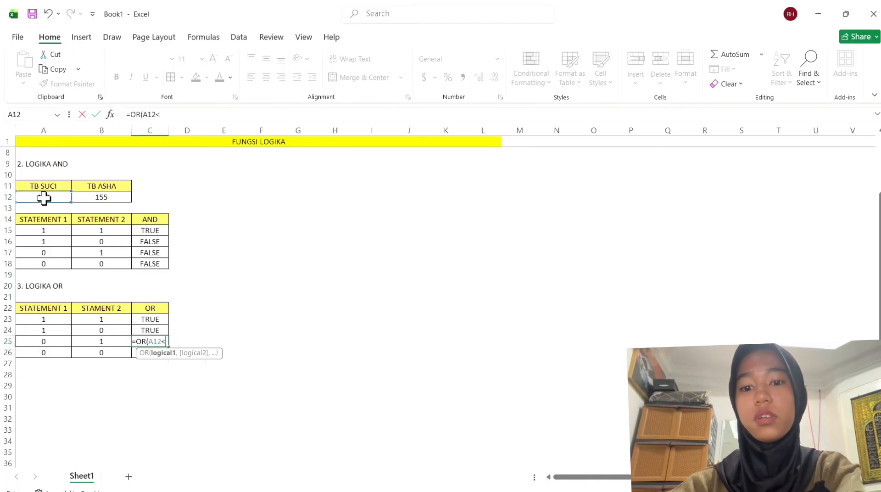
pyautogui.click(118, 195)
pyautogui.write(',')
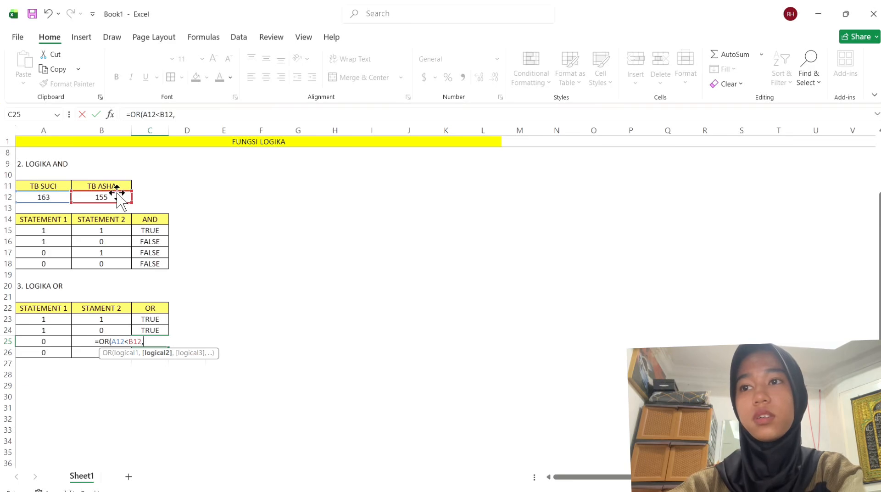
pyautogui.click(118, 195)
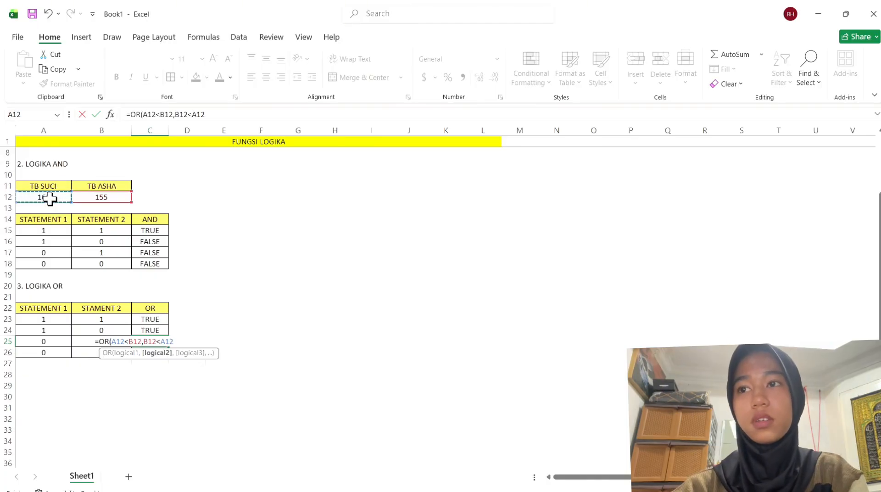
pyautogui.write(')')
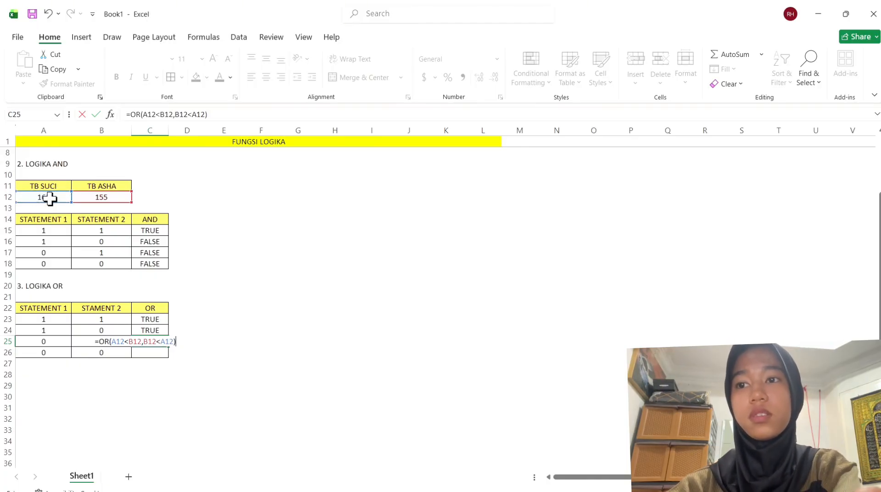
pyautogui.press('Return')
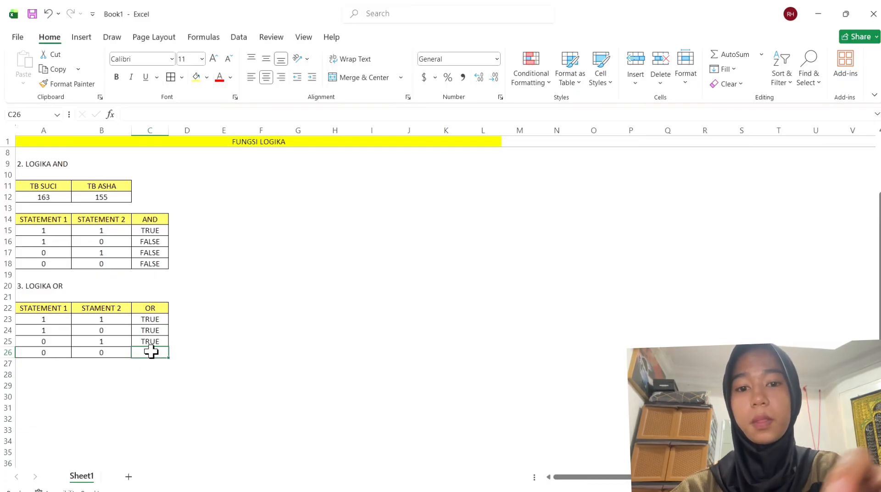
# Enter the formula =OR(B12>A12,A12<B12) in cell C26 for the 0, 0 row of the OR table.
pyautogui.write('=')
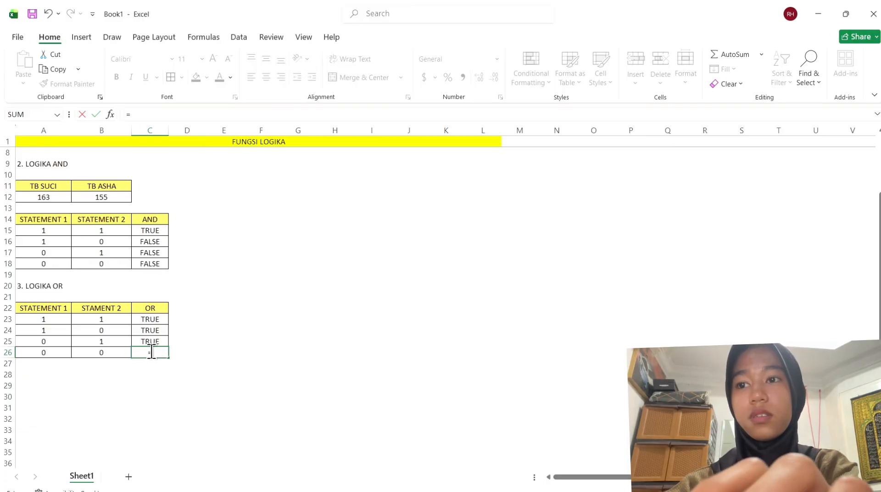
pyautogui.write('OR')
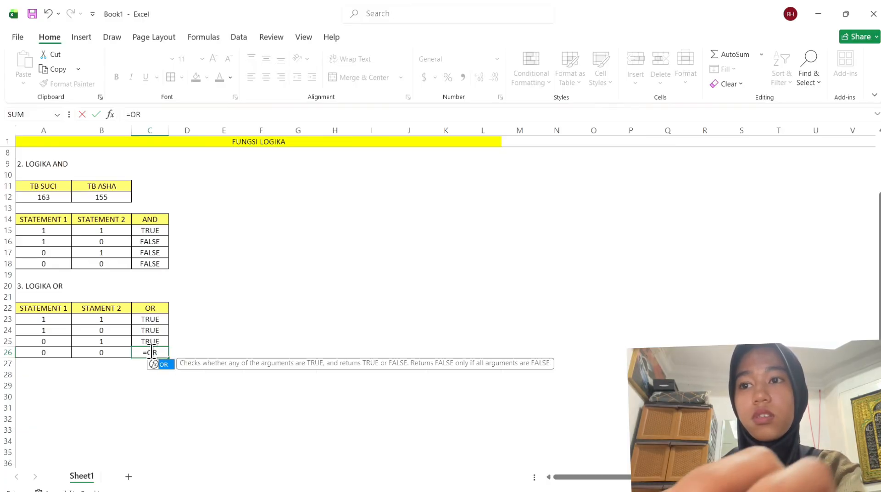
pyautogui.write('(')
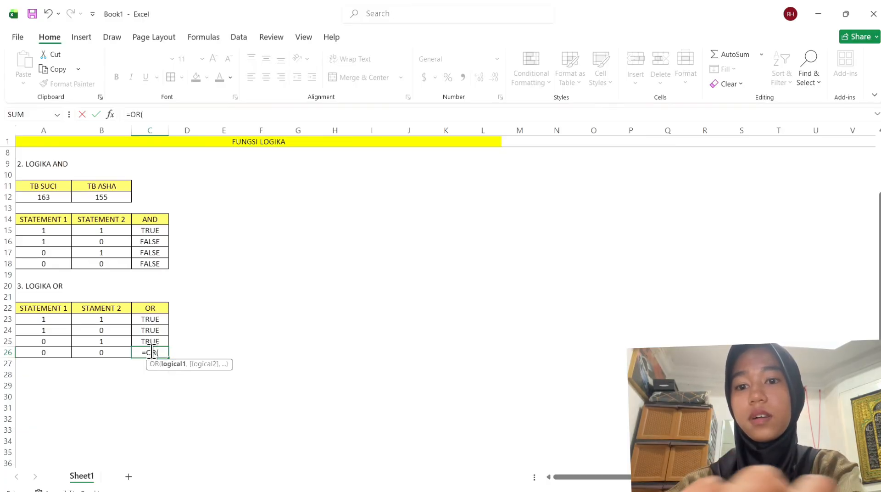
pyautogui.click(95, 198)
pyautogui.write('>')
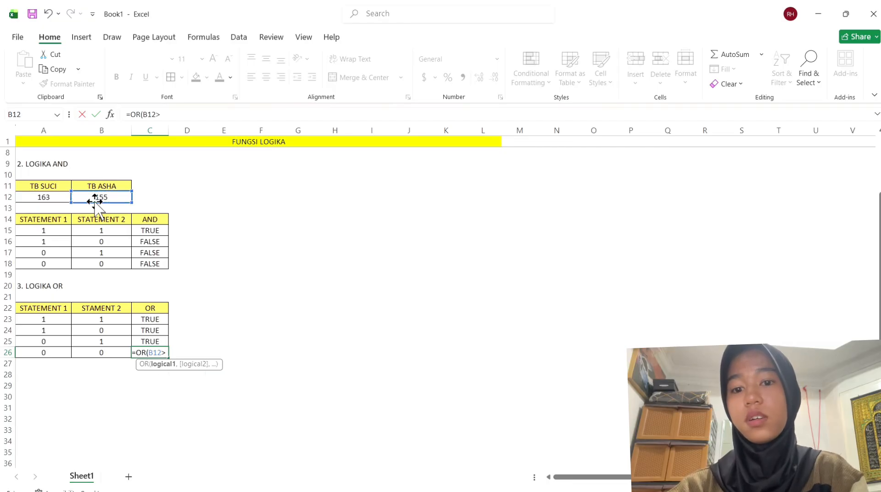
pyautogui.click(55, 198)
pyautogui.write(',')
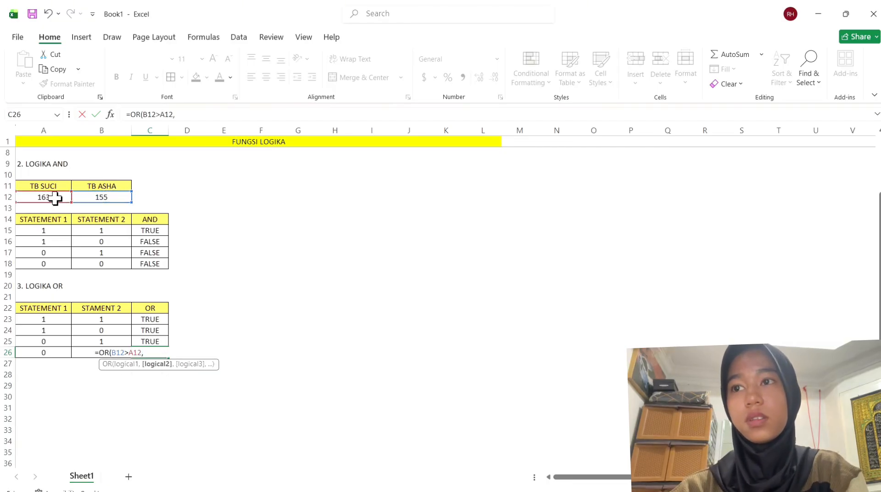
pyautogui.click(55, 199)
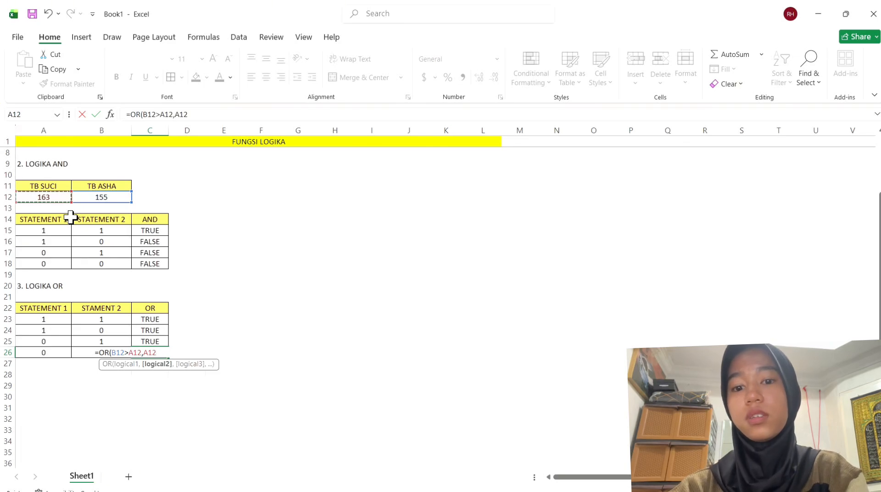
pyautogui.write('<')
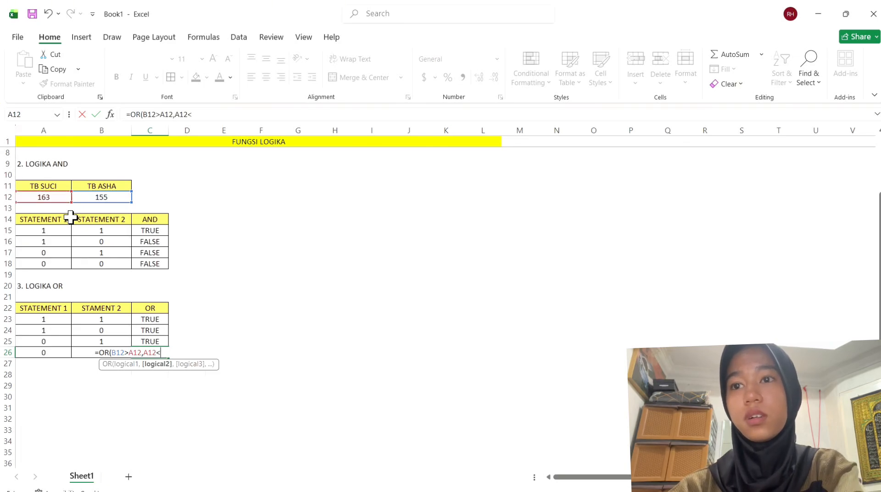
pyautogui.click(104, 198)
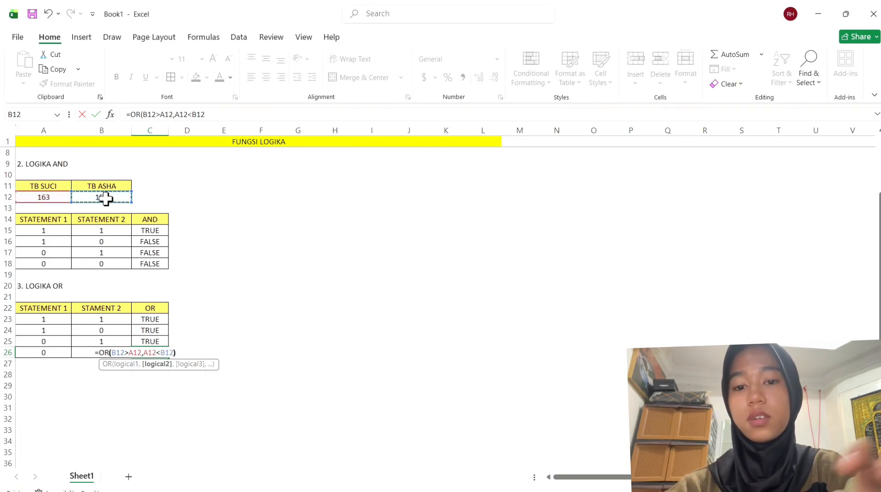
pyautogui.press('Return')
# Enter the section title "4. LOGIKA IF" in cell A28 below the OR table.
pyautogui.scroll(-2, 397, 313)
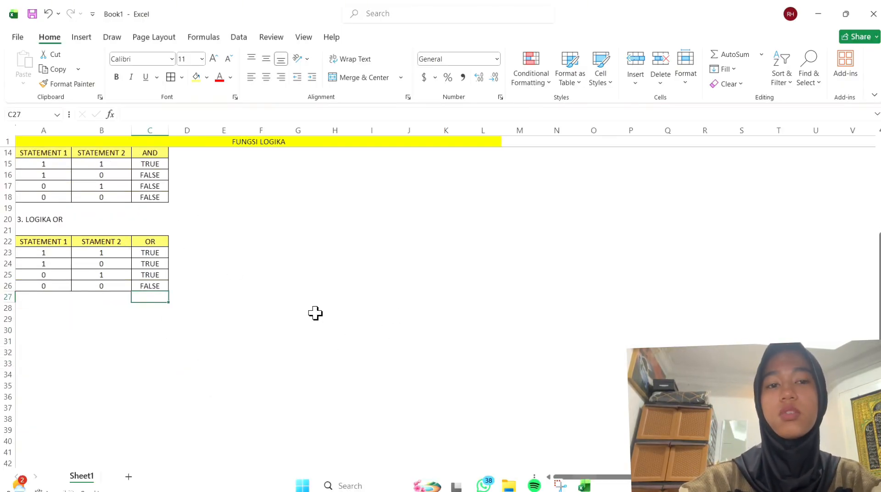
pyautogui.click(35, 311)
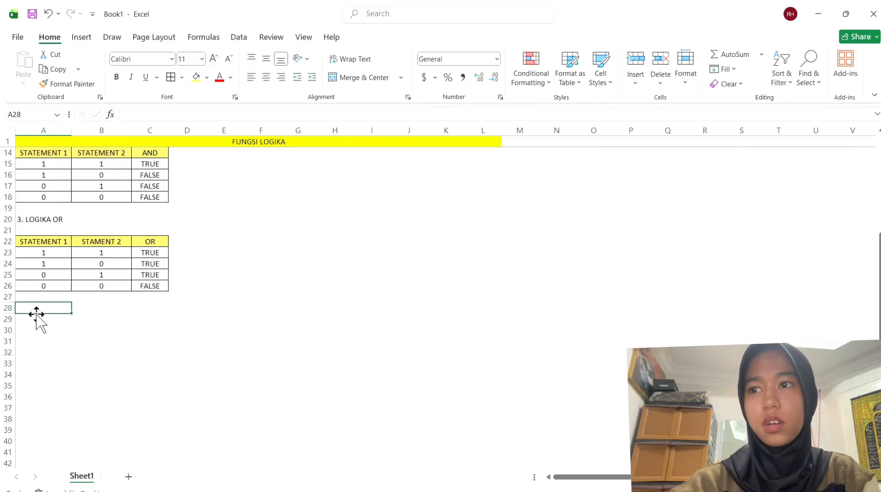
pyautogui.doubleClick(36, 312)
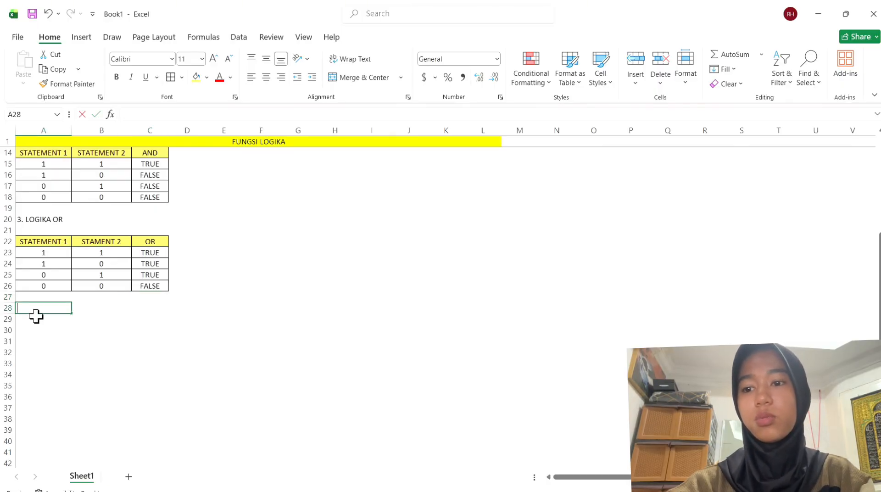
pyautogui.write('4. LOGIKA IF')
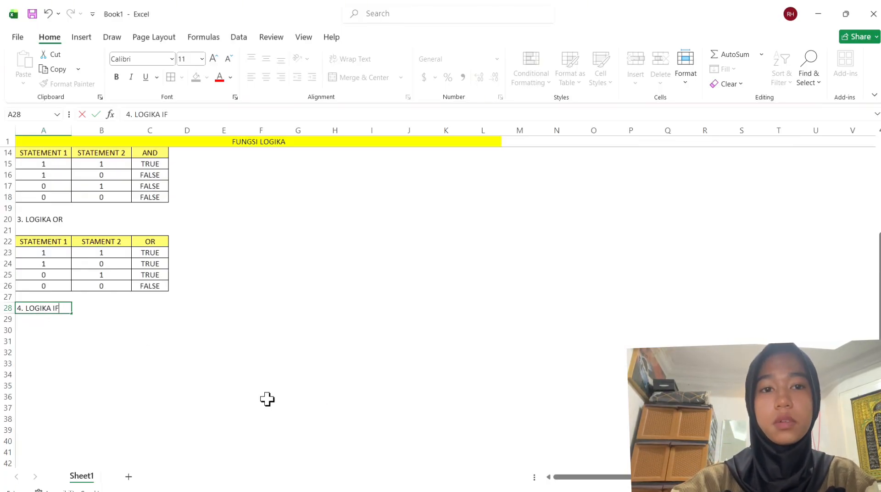
pyautogui.click(60, 334)
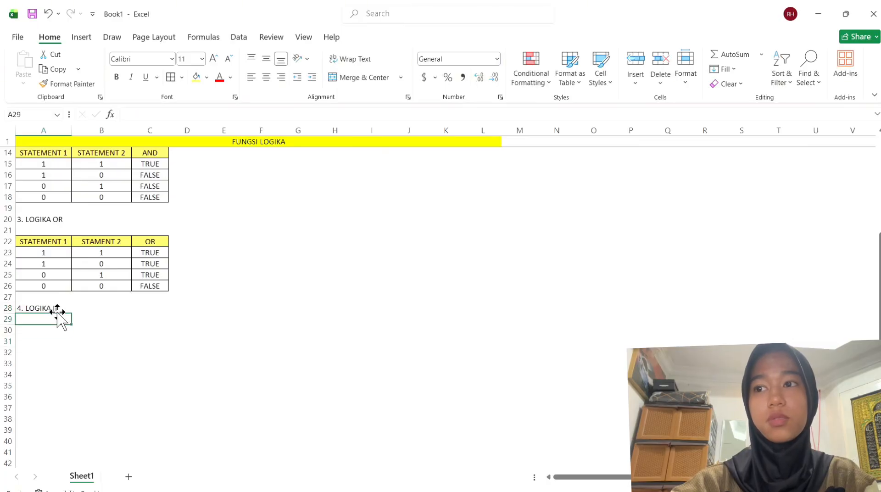
pyautogui.click(57, 310)
# Enter the IF table headers NO, NAMA, NILAI and KETERANGAN in cells A30 to D30.
pyautogui.click(59, 332)
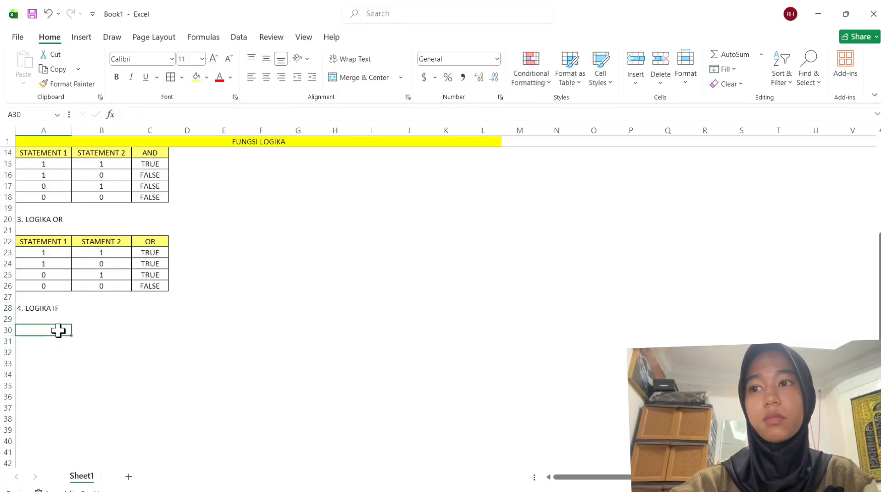
pyautogui.moveTo(59, 329)
pyautogui.mouseDown()
pyautogui.moveTo(114, 340)
pyautogui.moveTo(59, 328)
pyautogui.mouseUp()
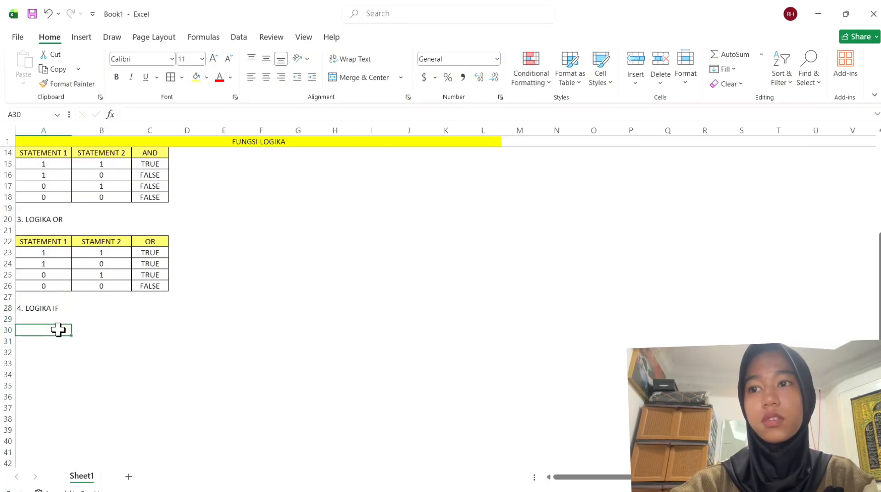
pyautogui.write('no')
pyautogui.press('BackSpace')
pyautogui.press('BackSpace')
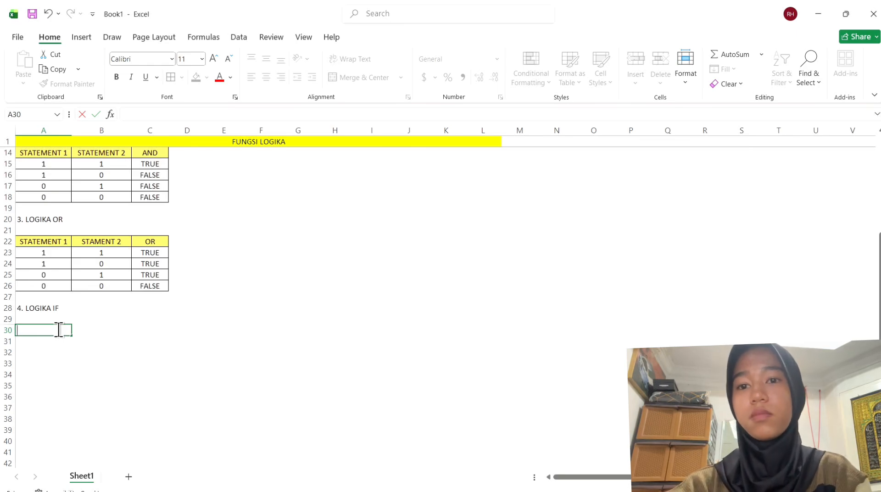
pyautogui.write('NO')
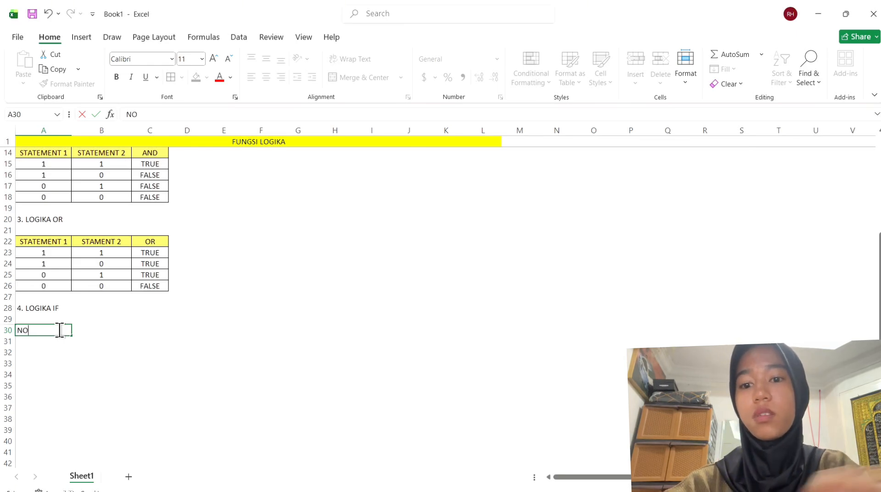
pyautogui.click(101, 330)
pyautogui.write('NAMA')
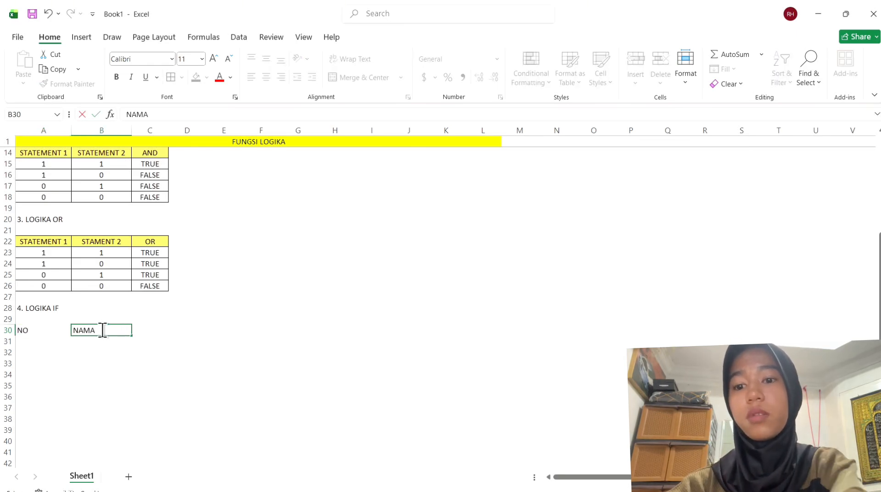
pyautogui.click(156, 329)
pyautogui.write('NILAI')
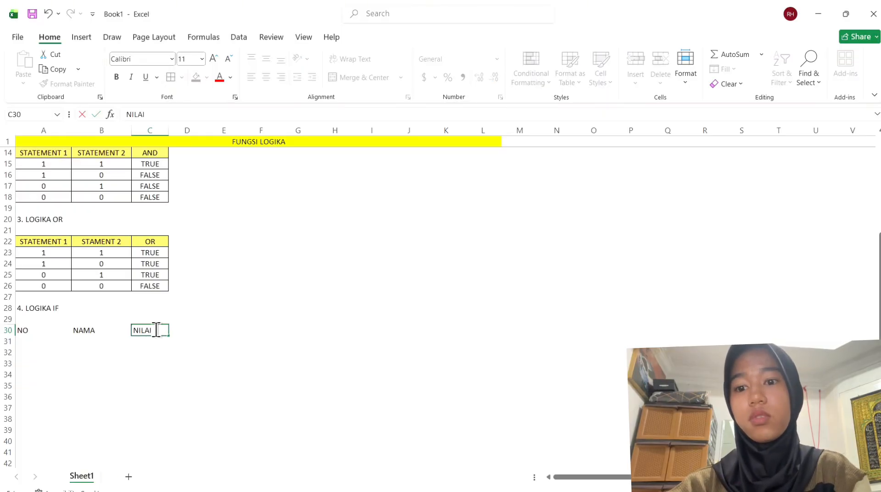
pyautogui.click(188, 333)
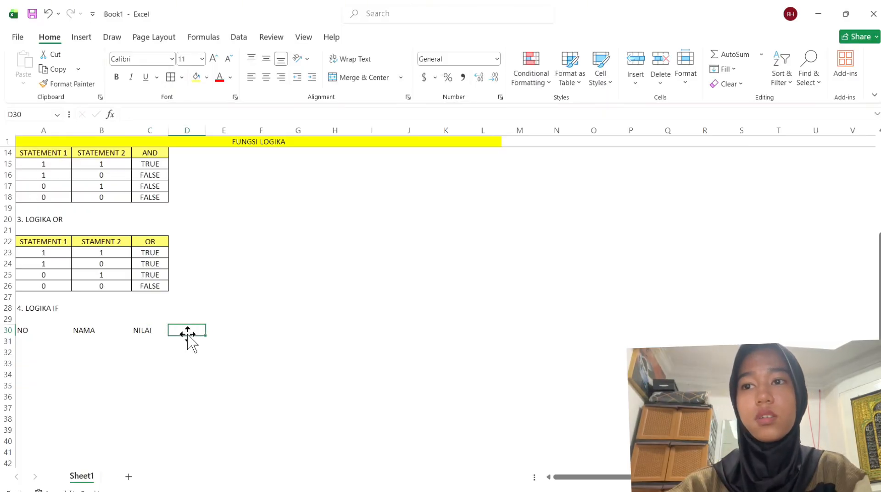
pyautogui.write('KETERANGAN')
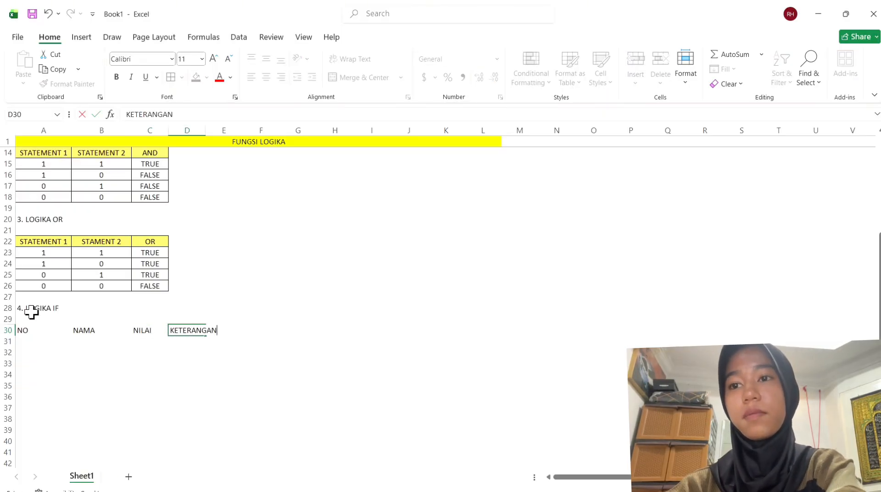
# Enter the numbering formula =ROW()-ROW($A$30) in cell A31 under the NO header.
pyautogui.click(58, 342)
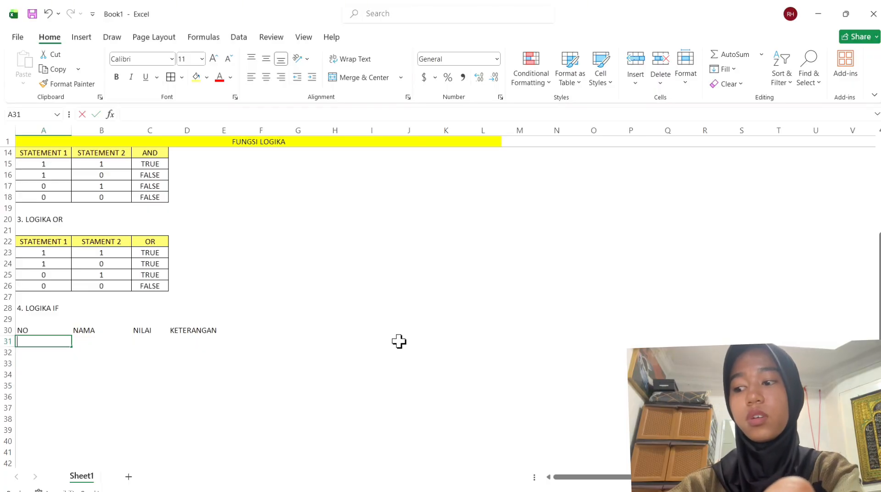
pyautogui.write('=ROW')
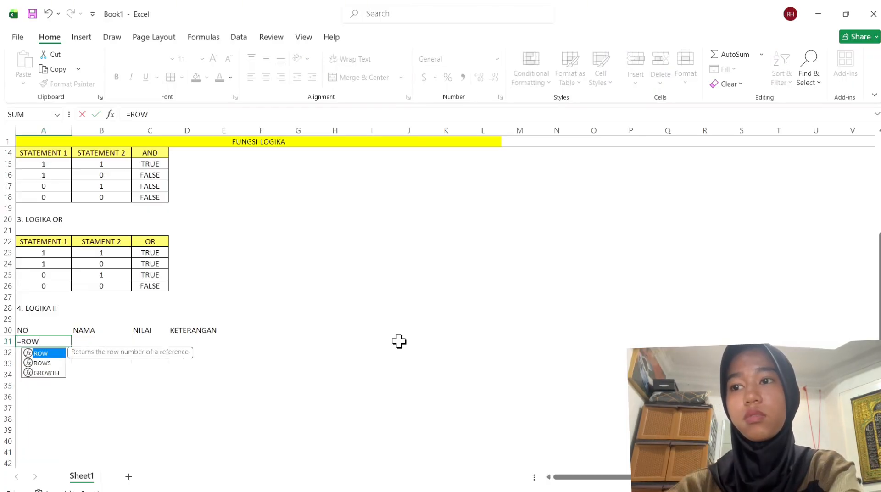
pyautogui.write('(')
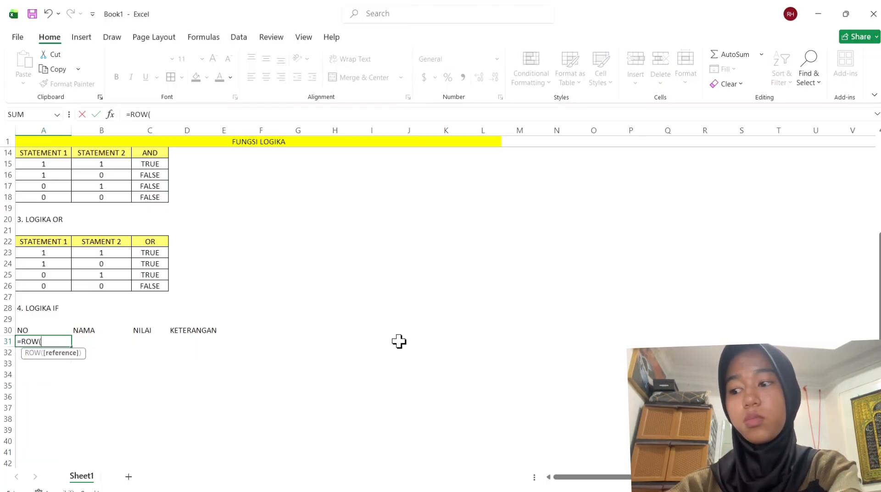
pyautogui.write(')-')
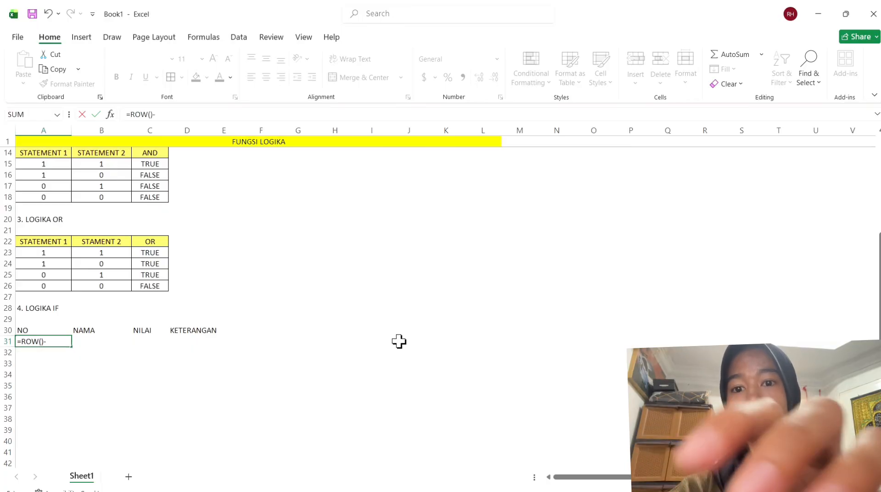
pyautogui.write('ROW')
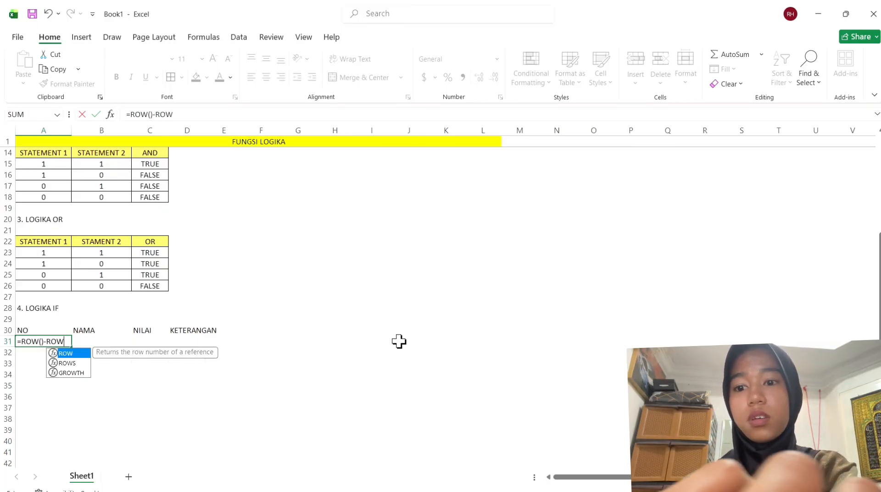
pyautogui.write('(')
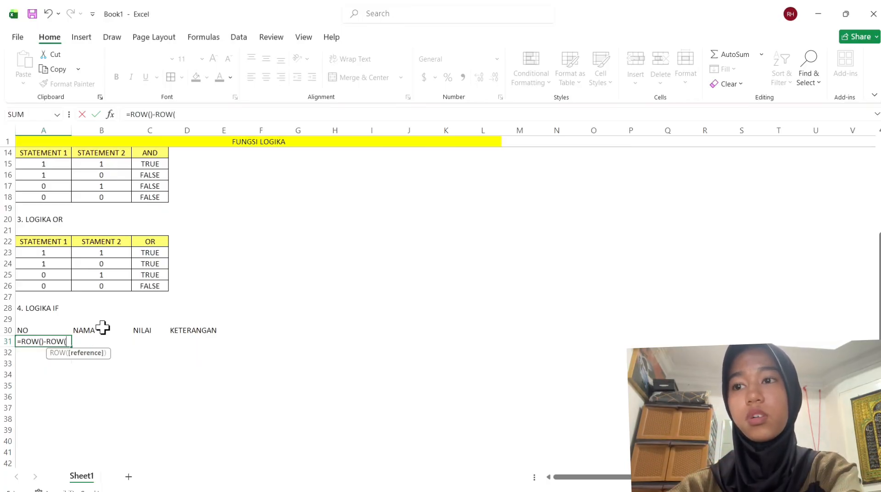
pyautogui.click(41, 329)
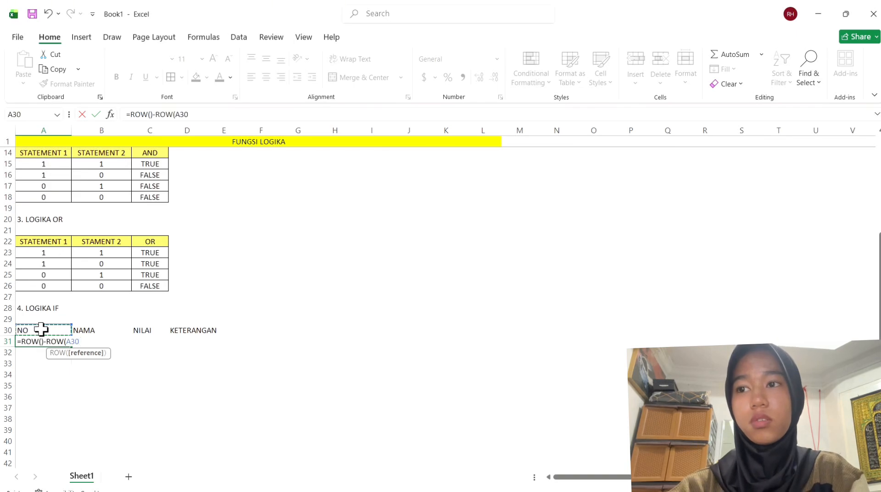
pyautogui.press('F4')
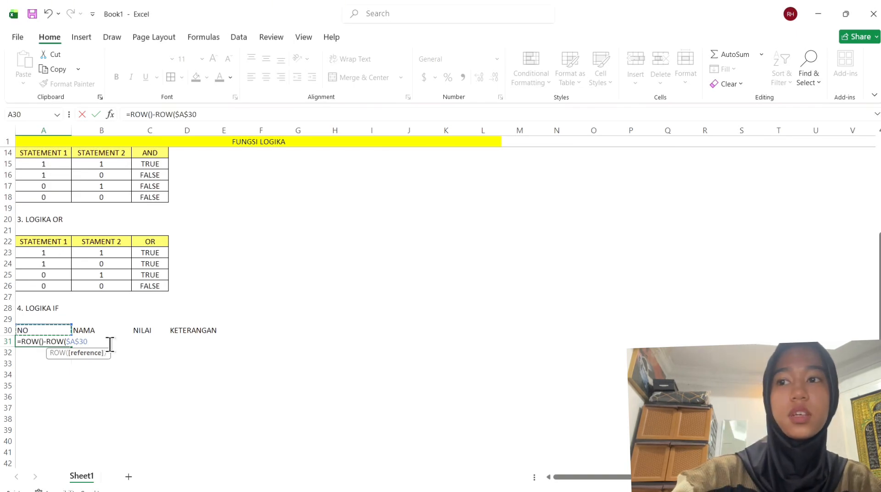
pyautogui.press('Return')
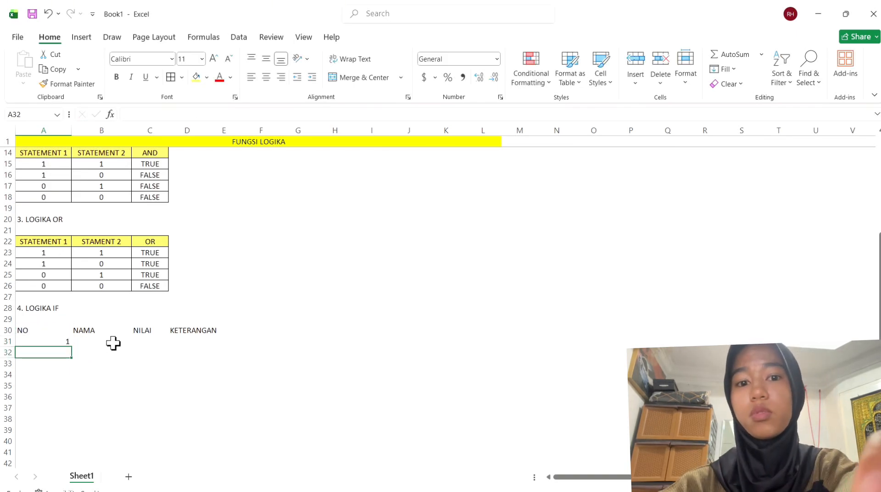
# Copy the row-numbering formula from A31 down through cell A37.
pyautogui.click(63, 340)
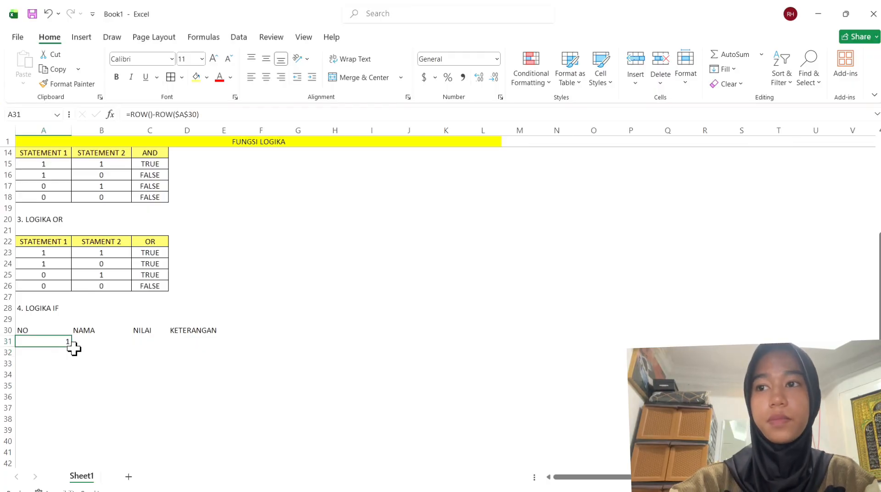
pyautogui.moveTo(71, 347); pyautogui.dragTo(69, 413)
pyautogui.scroll(-2, 155, 338)
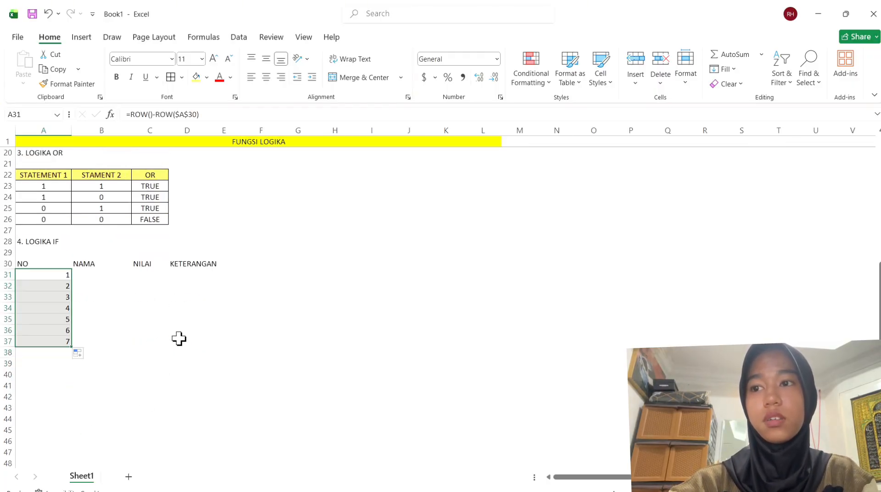
# Fill the NAMA column, cells B31 to B37, with the first names of seven people.
pyautogui.click(32, 263)
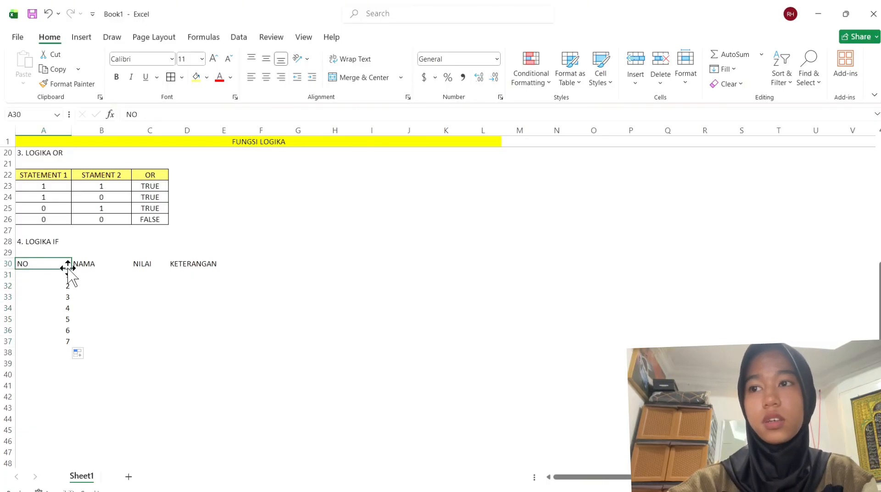
pyautogui.click(114, 275)
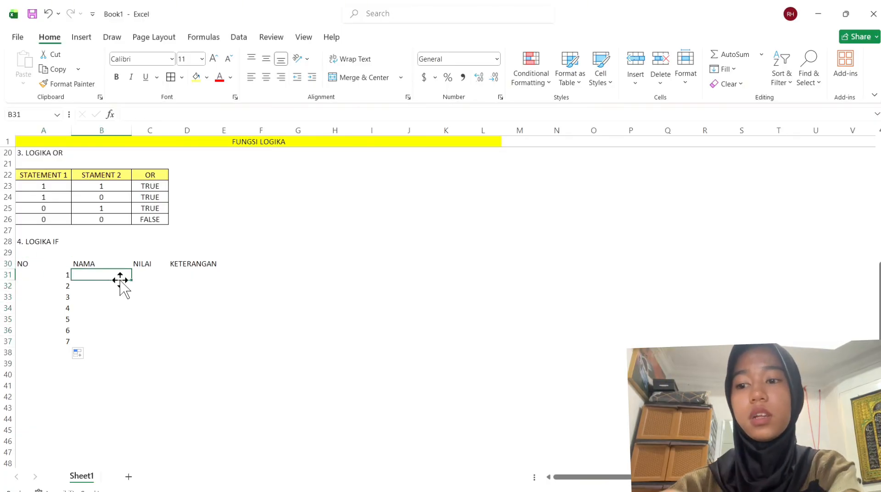
pyautogui.write('JIHAN')
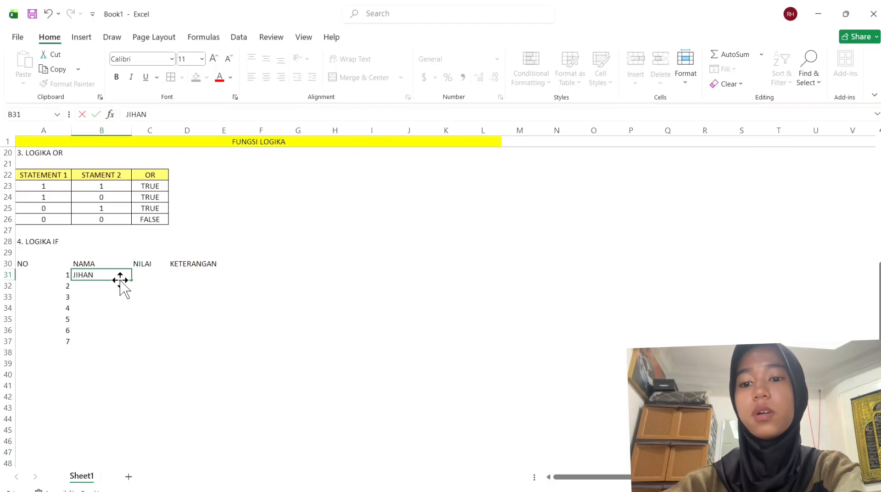
pyautogui.press('Return')
pyautogui.write('ASHGHA')
pyautogui.press('BackSpace')
pyautogui.press('BackSpace')
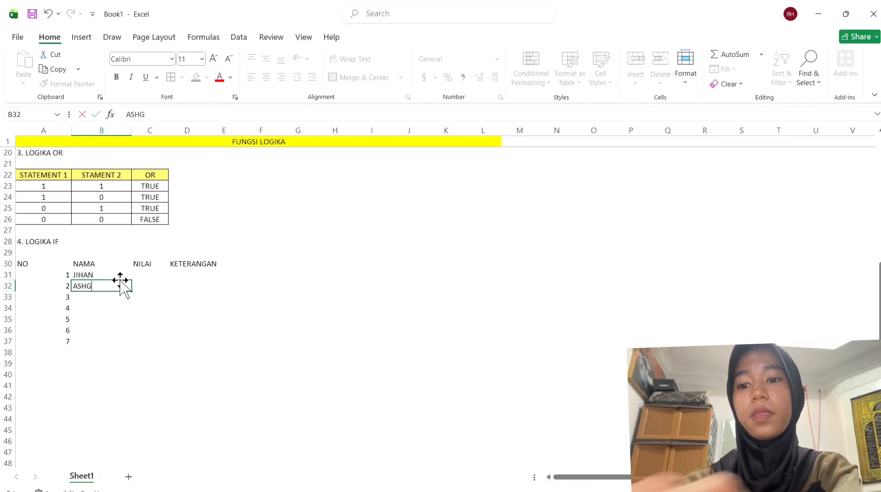
pyautogui.press('BackSpace')
pyautogui.write('A')
pyautogui.press('Return')
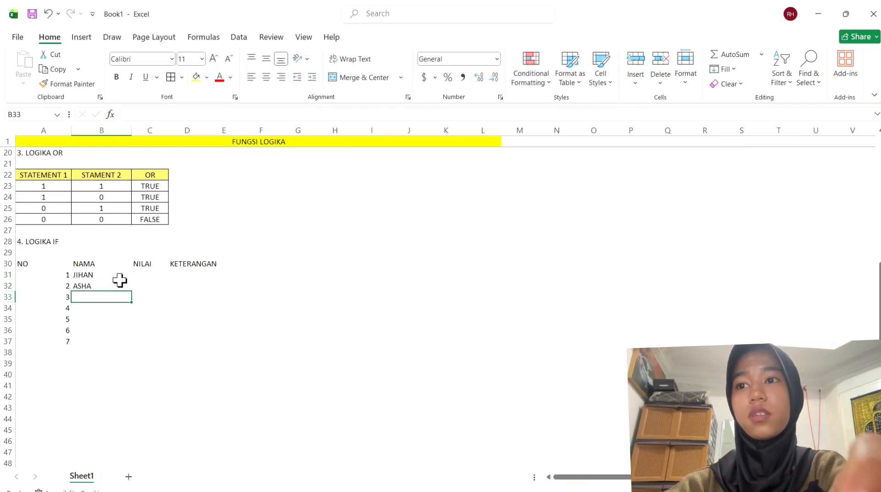
pyautogui.write('SALSA')
pyautogui.press('Return')
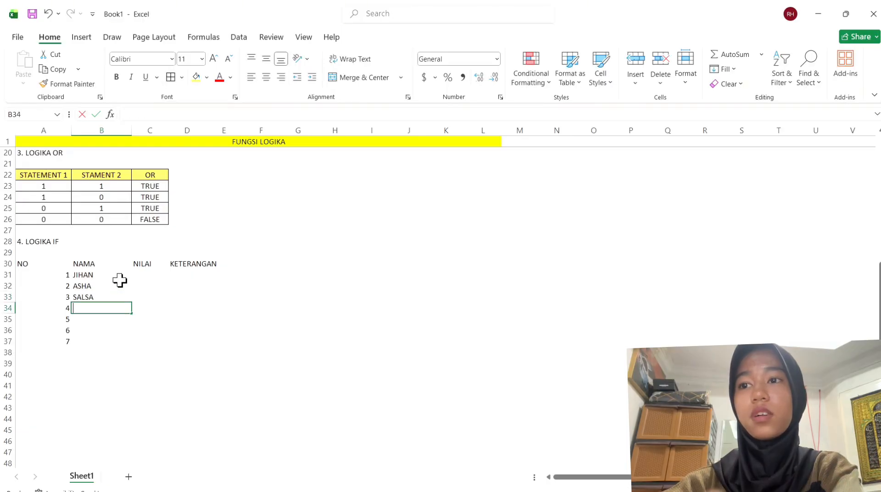
pyautogui.write('NAYA')
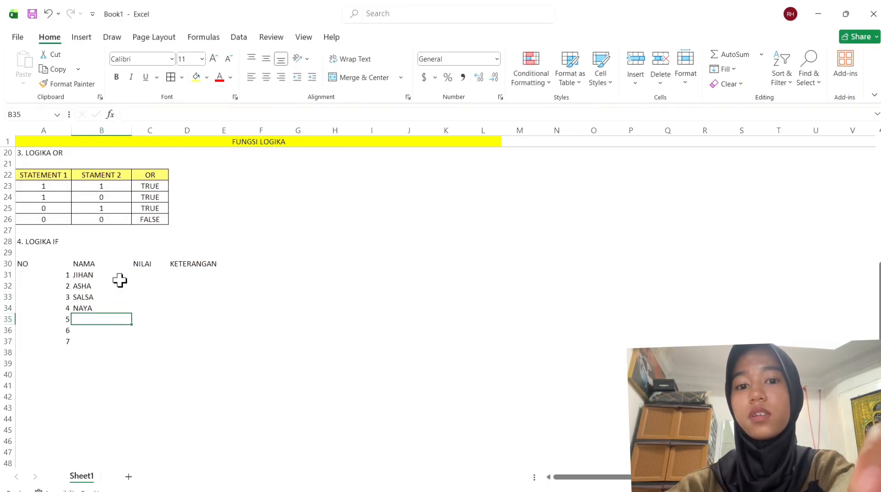
pyautogui.write('SUZI')
pyautogui.press('Return')
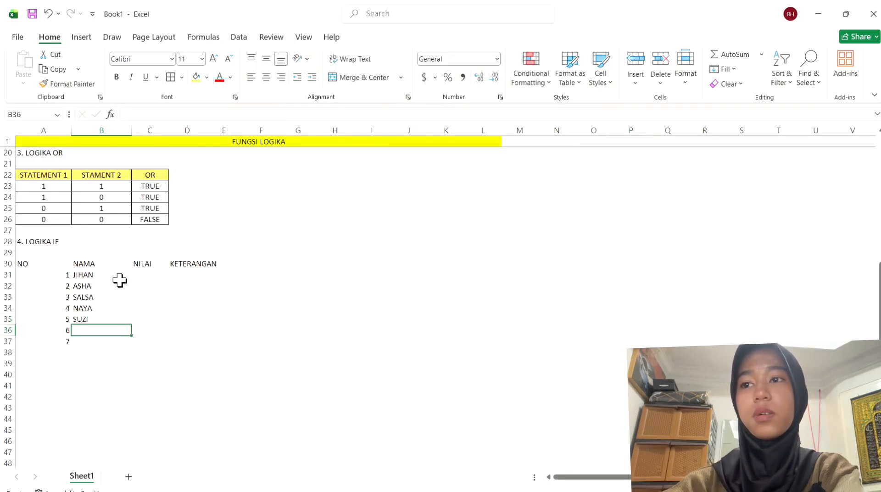
pyautogui.write('NYSI')
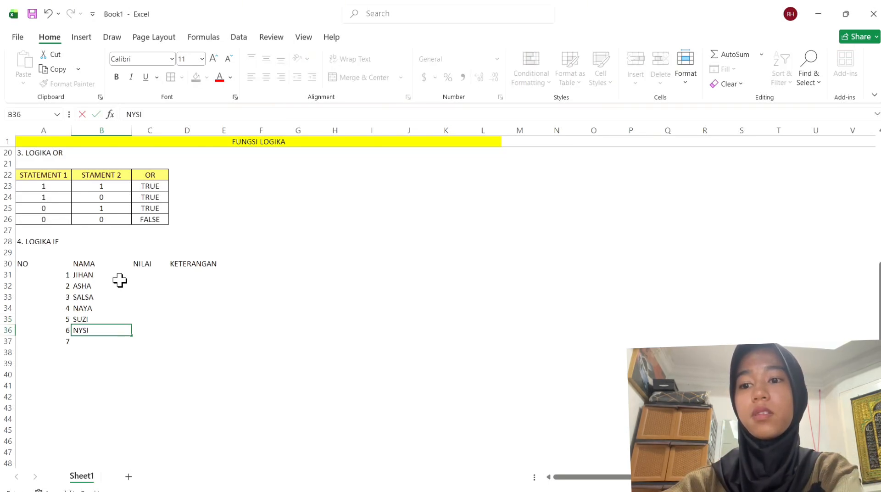
pyautogui.press('Return')
pyautogui.write('UNA')
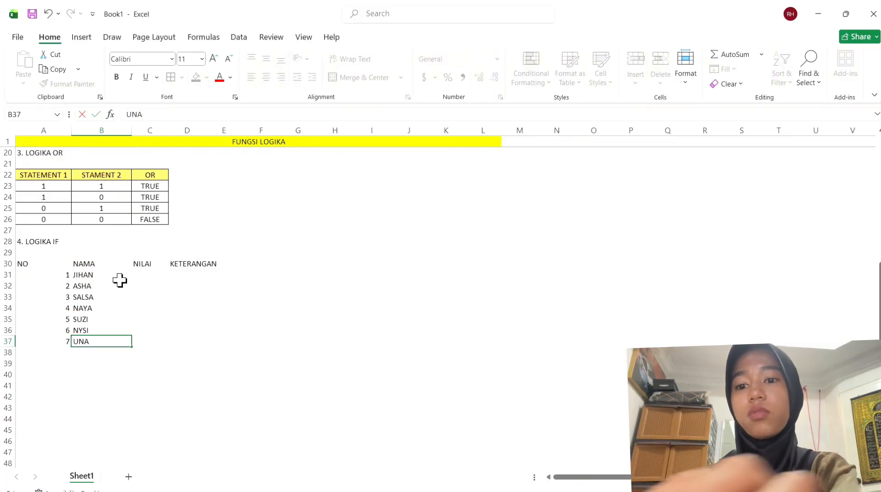
# Enter the scores 89, 60, 70, 80, 90, 100 and 85 under NILAI in cells C31 to C37.
pyautogui.click(122, 275)
pyautogui.click(157, 274)
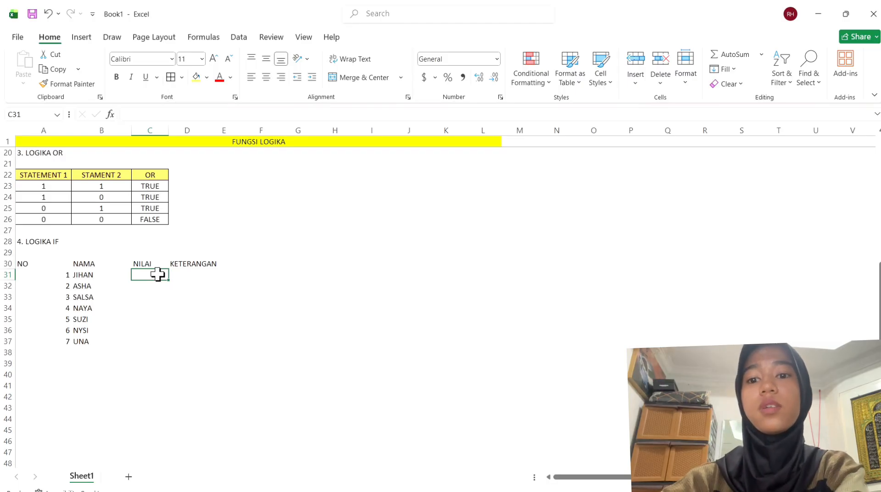
pyautogui.write('80')
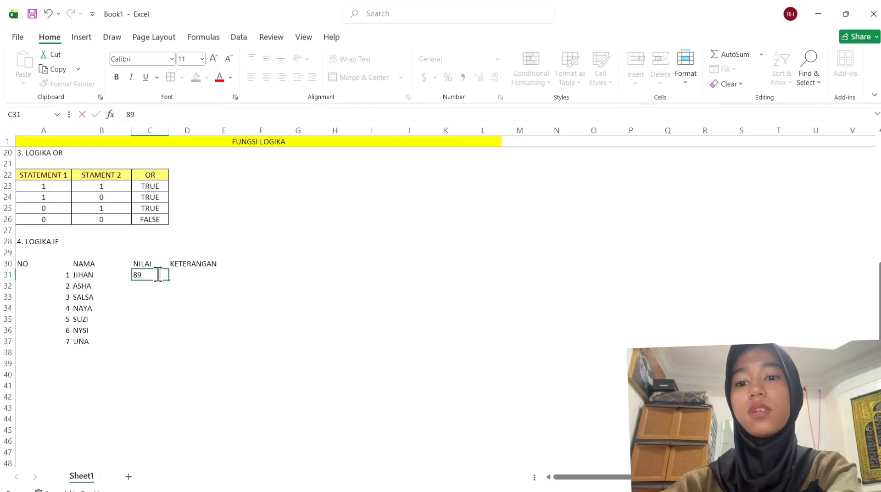
pyautogui.press('Return')
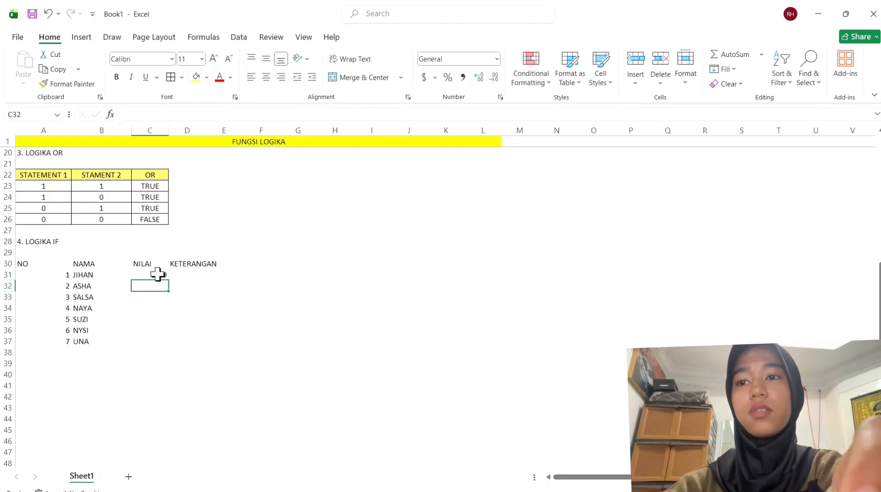
pyautogui.write('60')
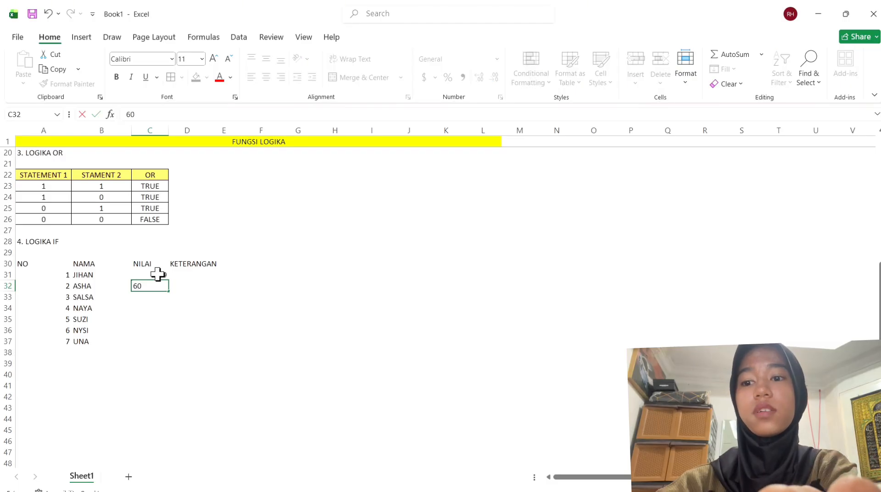
pyautogui.press('Return')
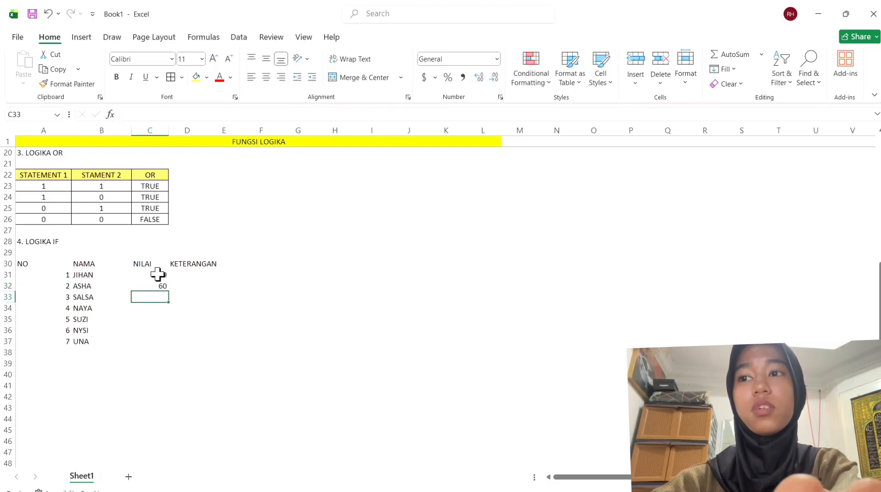
pyautogui.write('70')
pyautogui.press('Return')
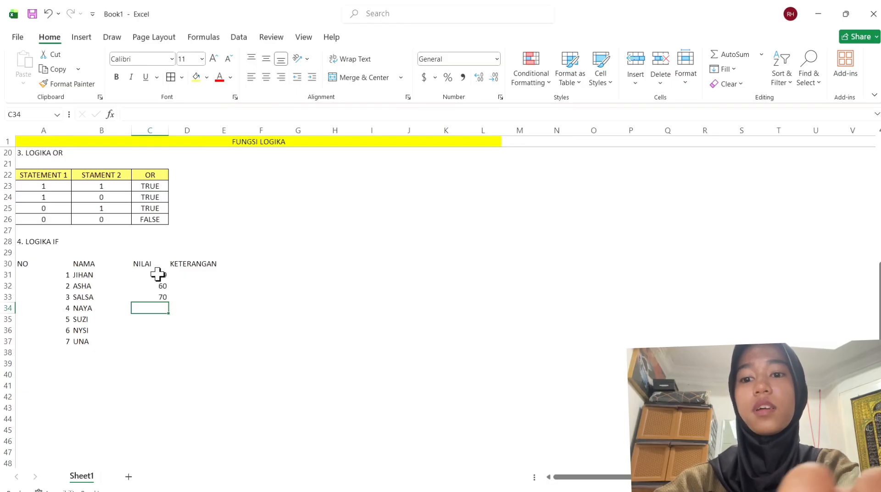
pyautogui.write('80')
pyautogui.press('Return')
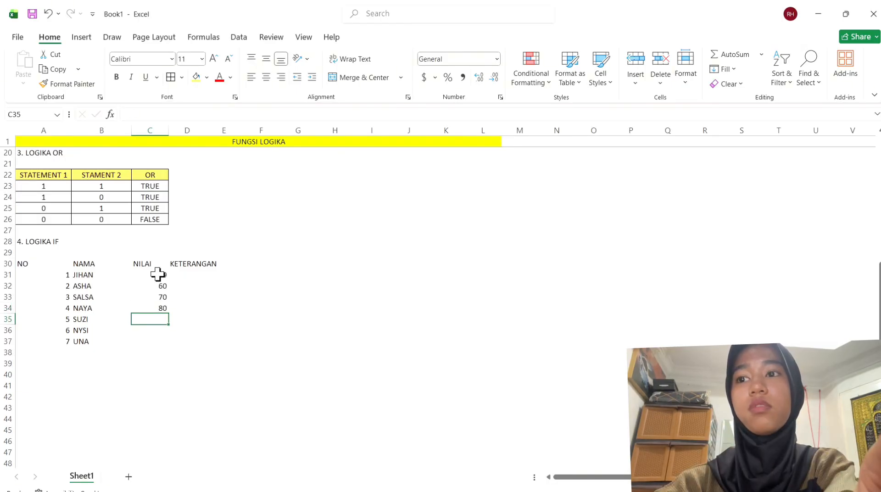
pyautogui.press('BackSpace')
pyautogui.write('9')
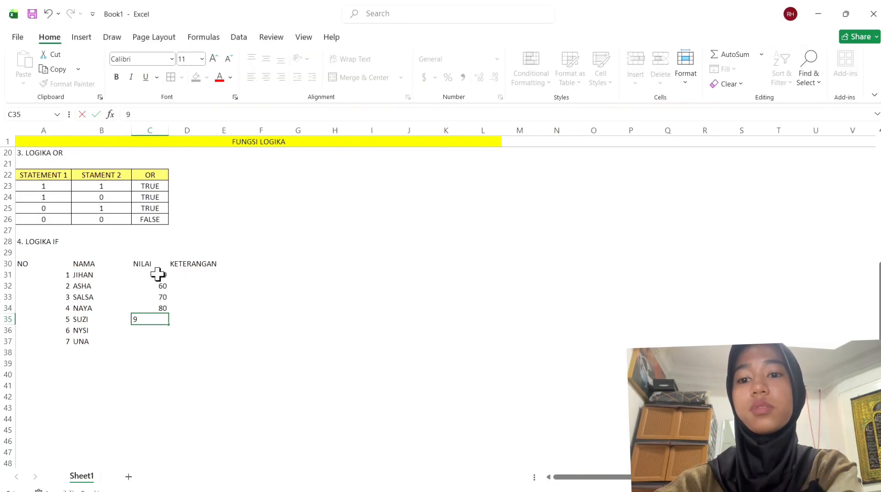
pyautogui.write('0')
pyautogui.press('Return')
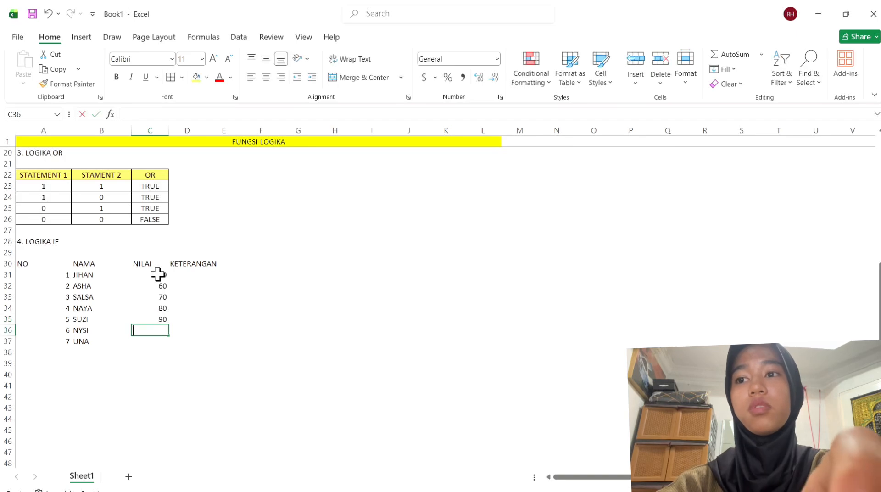
pyautogui.write('100')
pyautogui.press('Return')
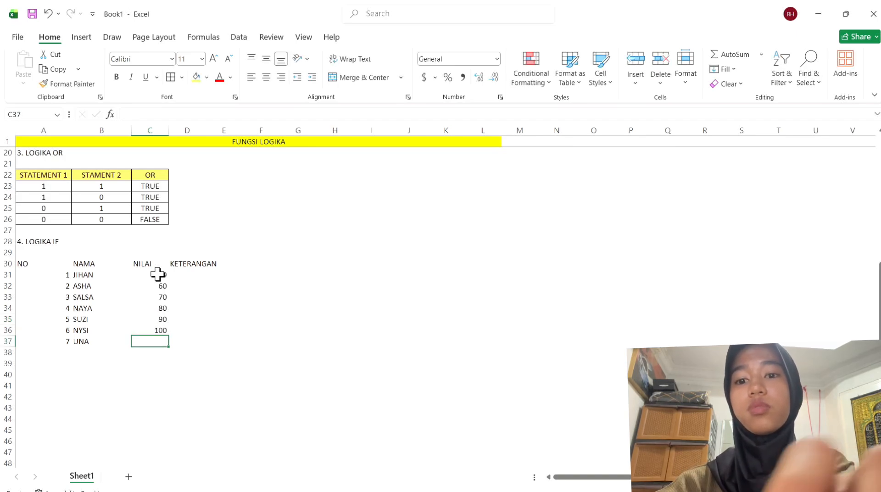
pyautogui.write('85')
pyautogui.click(228, 374)
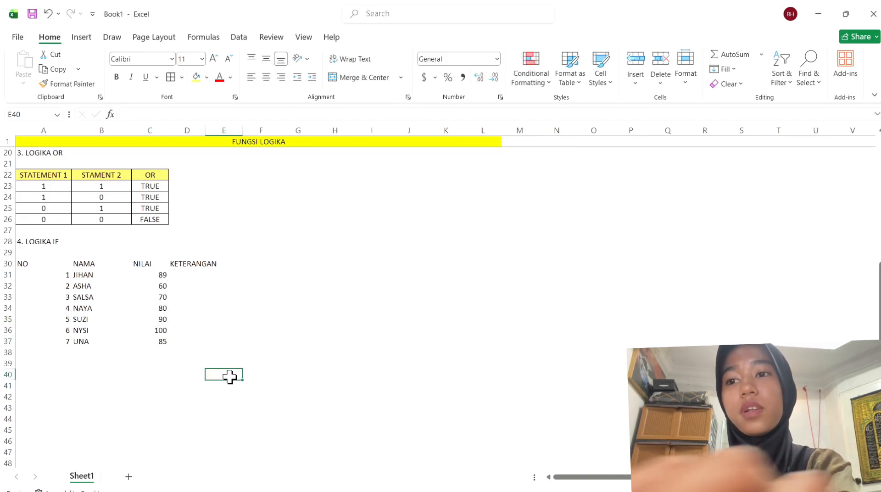
# Widen column D so that the KETERANGAN header fits inside its cell.
pyautogui.click(183, 260)
pyautogui.moveTo(205, 130); pyautogui.dragTo(222, 130)
# Apply all borders to the IF table in A30:D37 and center its contents horizontally.
pyautogui.click(27, 260)
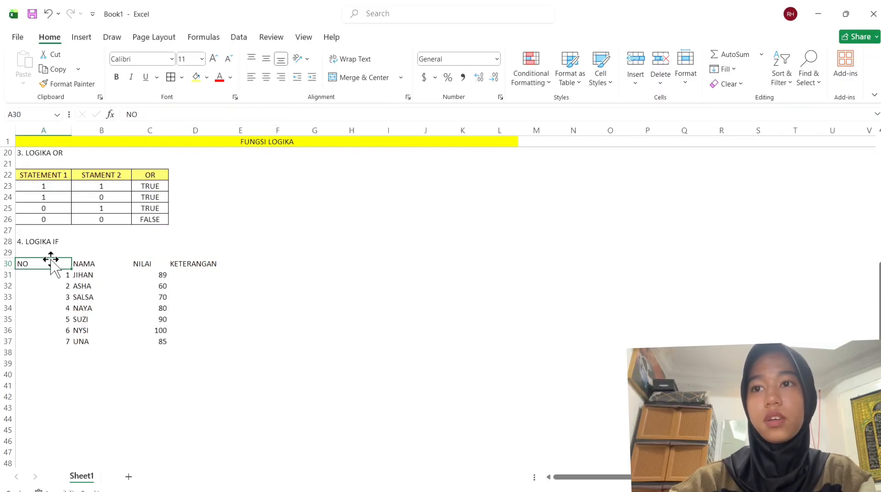
pyautogui.moveTo(51, 262); pyautogui.dragTo(209, 341)
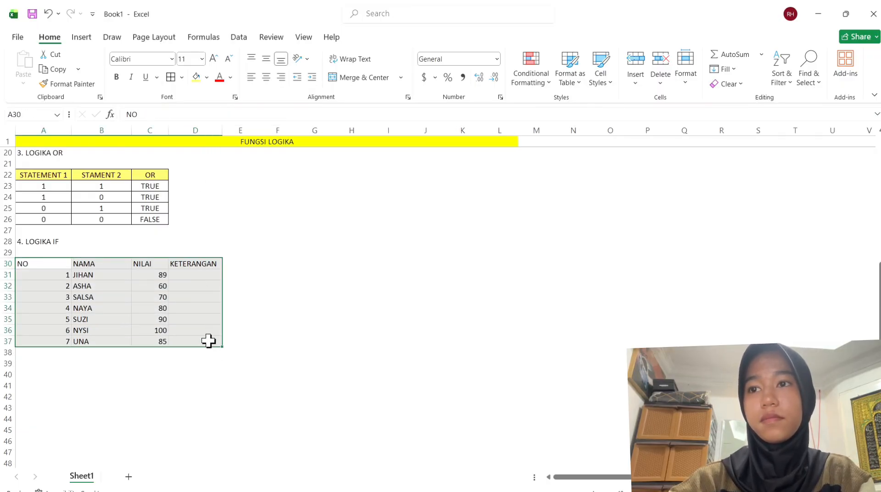
pyautogui.click(174, 77)
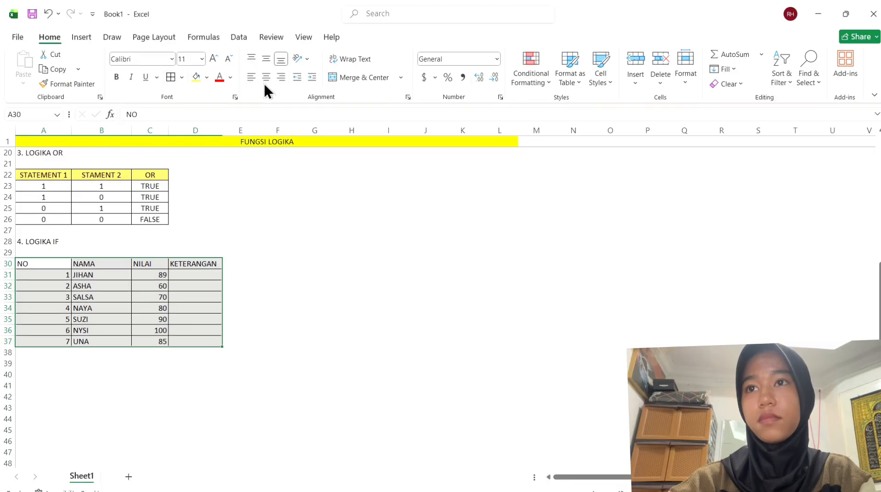
pyautogui.click(265, 78)
pyautogui.click(146, 272)
# Fill the IF table's header cells A30 to D30 with yellow.
pyautogui.click(57, 264)
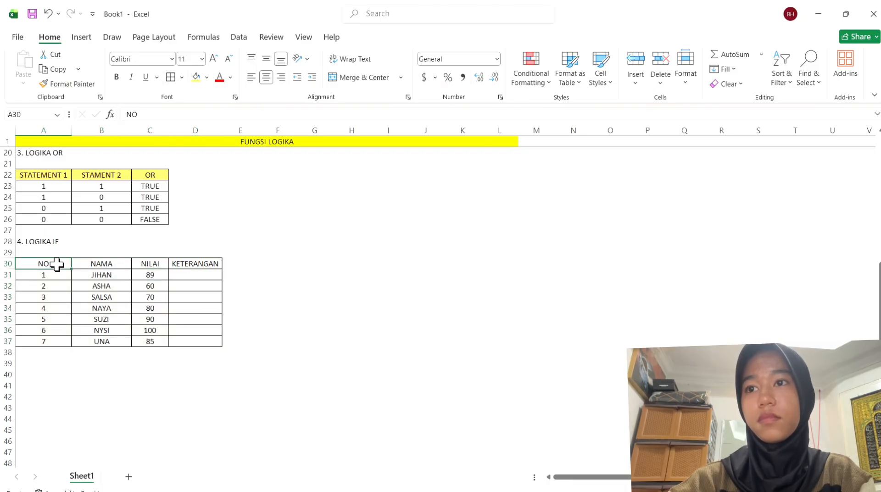
pyautogui.moveTo(57, 265); pyautogui.dragTo(192, 262)
pyautogui.click(196, 78)
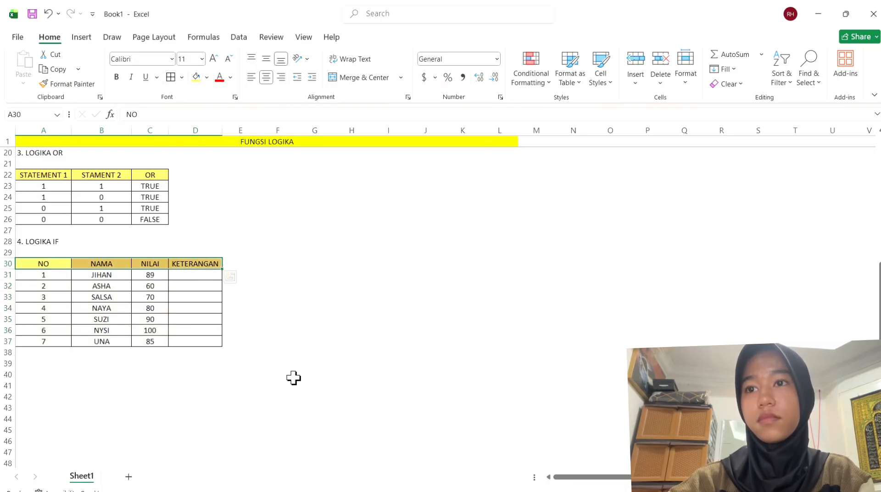
pyautogui.click(293, 382)
# Enter the criteria table headers NILAI in G30 and STATUS in H30 beside the IF table.
pyautogui.click(313, 275)
pyautogui.click(348, 263)
pyautogui.click(318, 263)
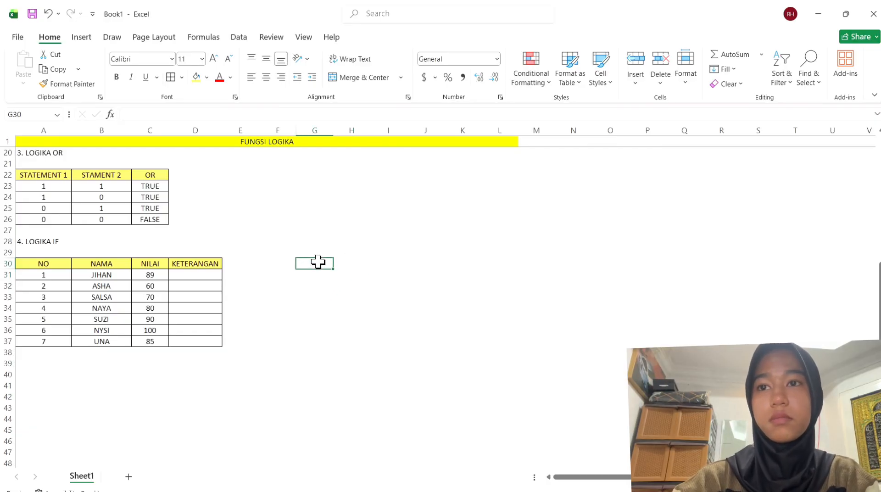
pyautogui.write('NILAI')
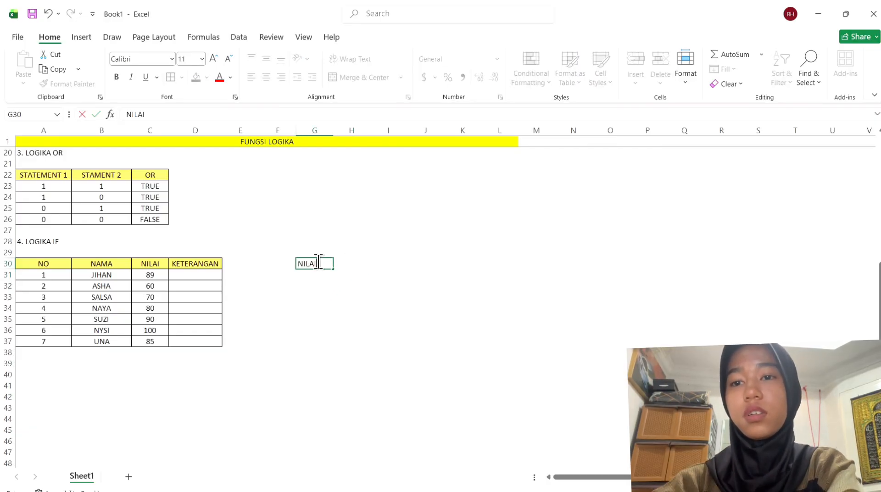
pyautogui.click(350, 263)
pyautogui.write('STAT')
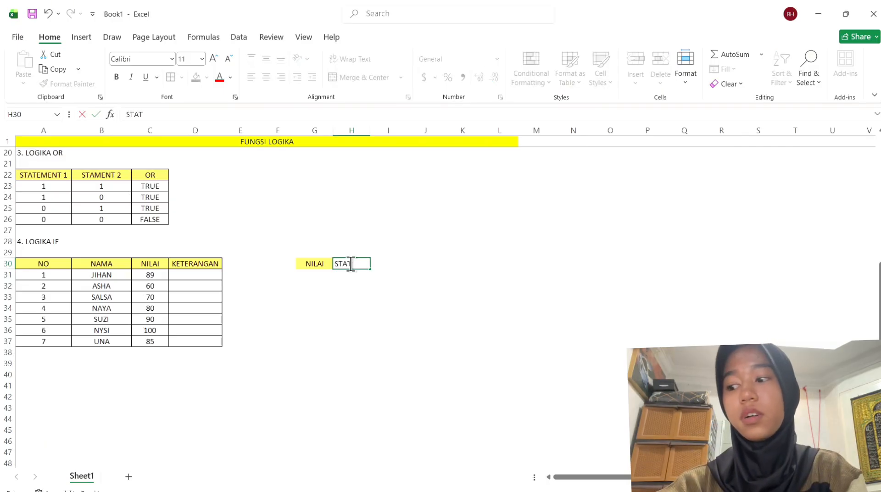
pyautogui.write('US')
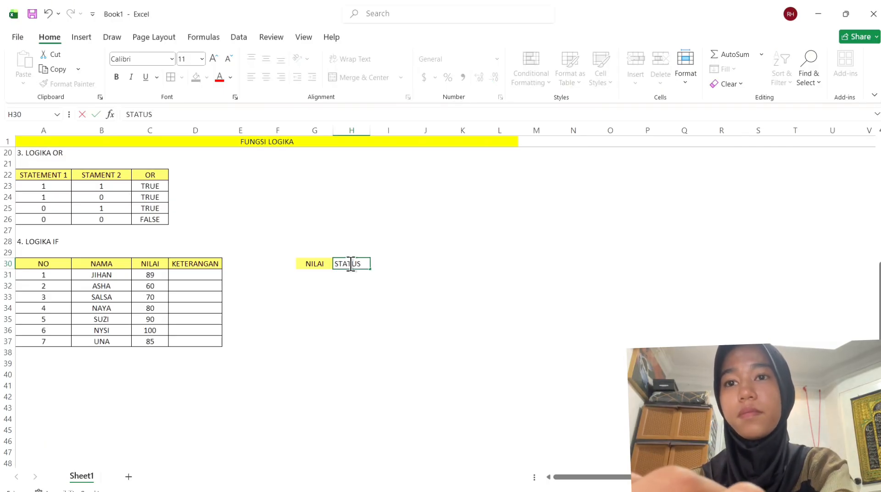
pyautogui.click(337, 371)
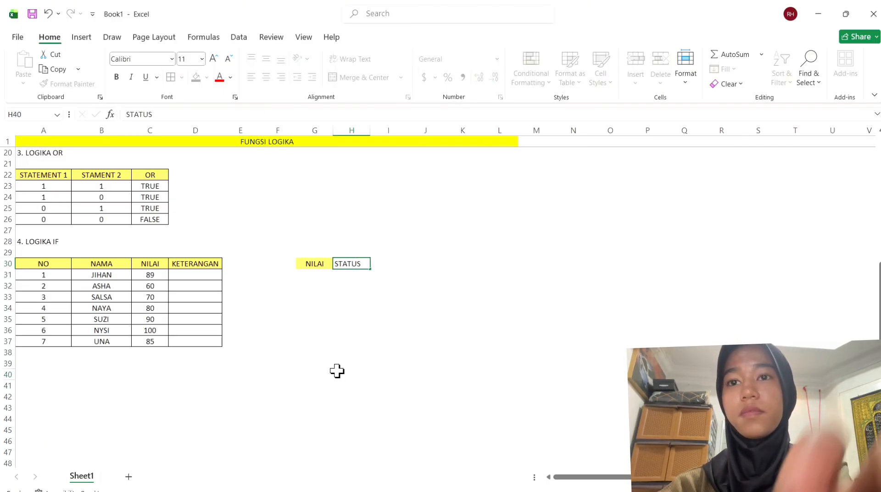
# Enter the first criterion in the criteria table: >75= in G31 and TUNTAS in H31.
pyautogui.click(316, 275)
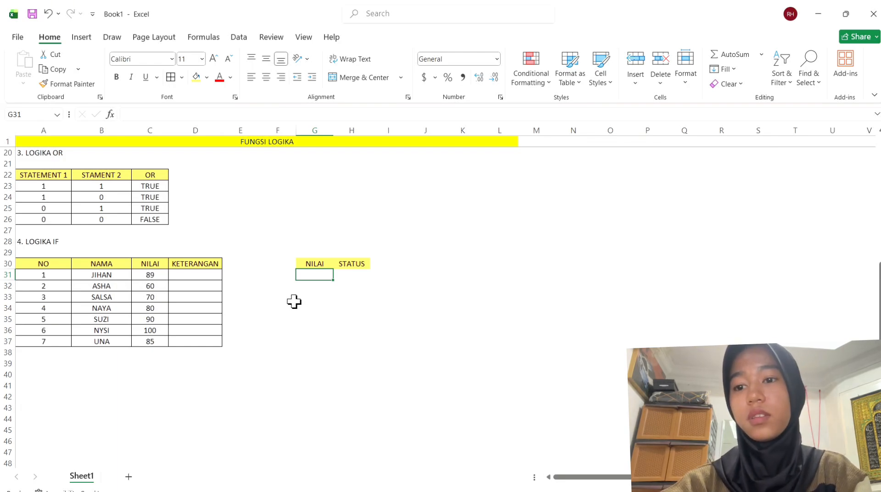
pyautogui.write('>')
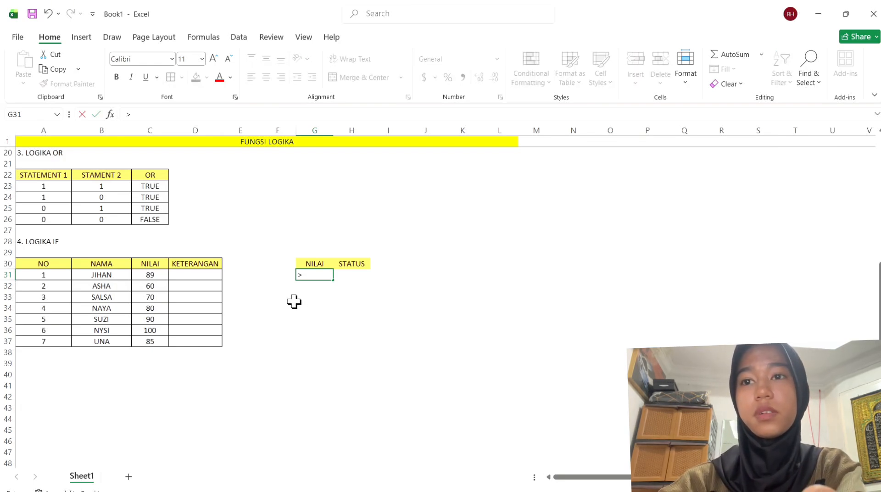
pyautogui.write('75')
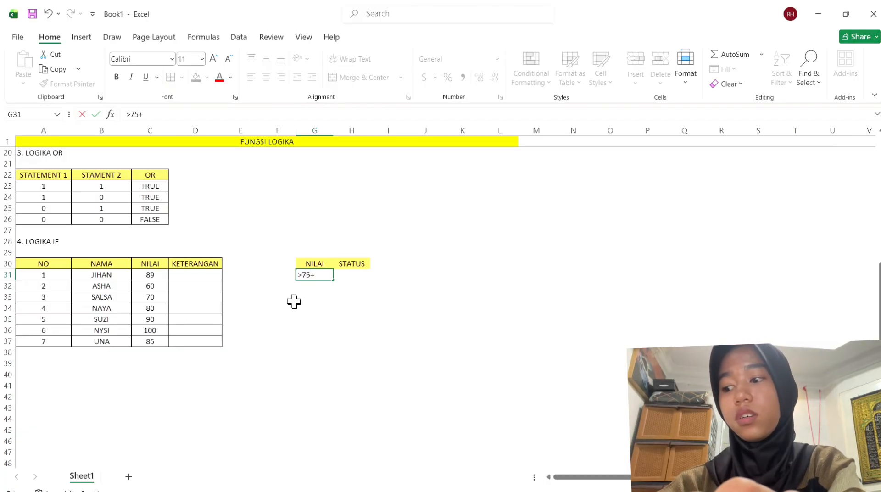
pyautogui.write('=')
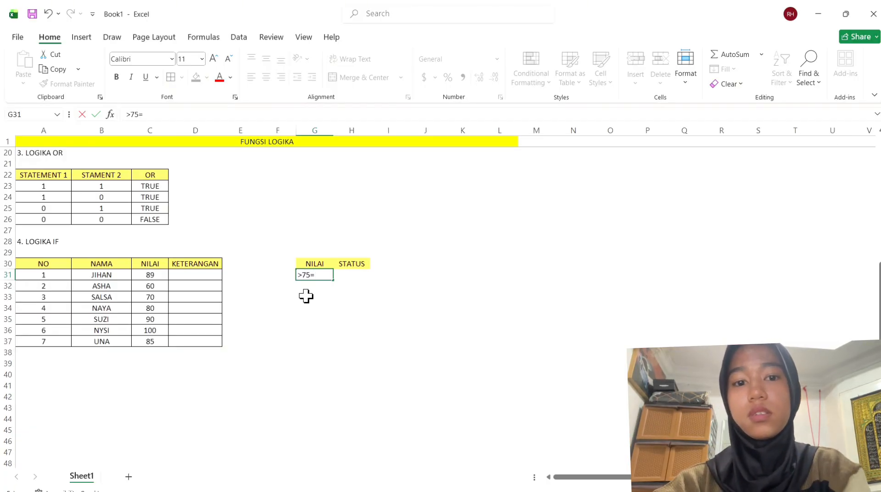
pyautogui.click(353, 276)
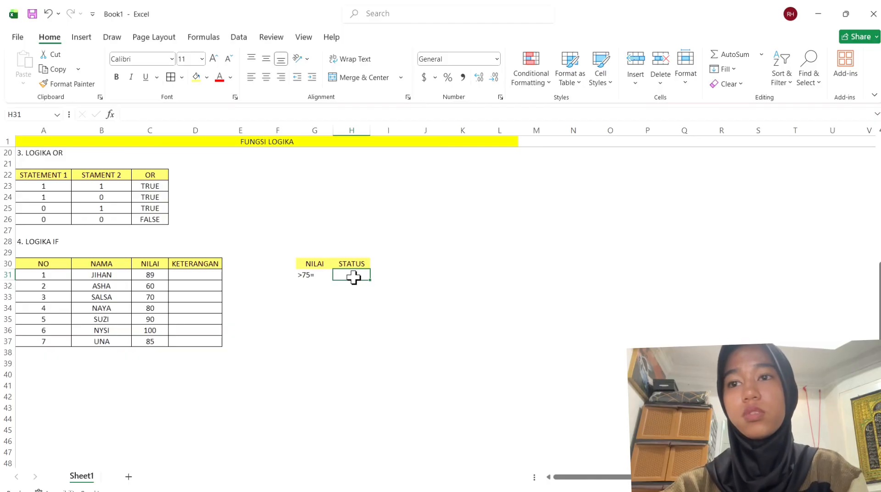
pyautogui.write('TUNTAS')
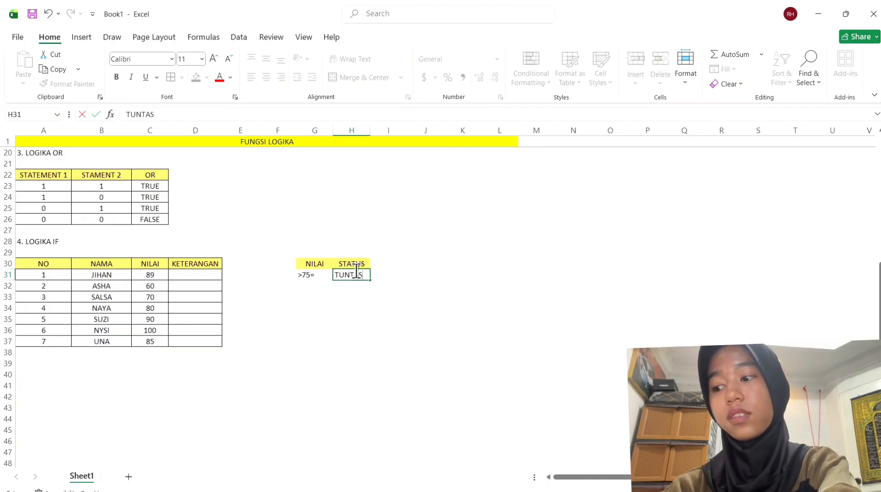
# Enter the second criterion in the criteria table: <75= in G32 and REMEDIAL in H32.
pyautogui.click(310, 286)
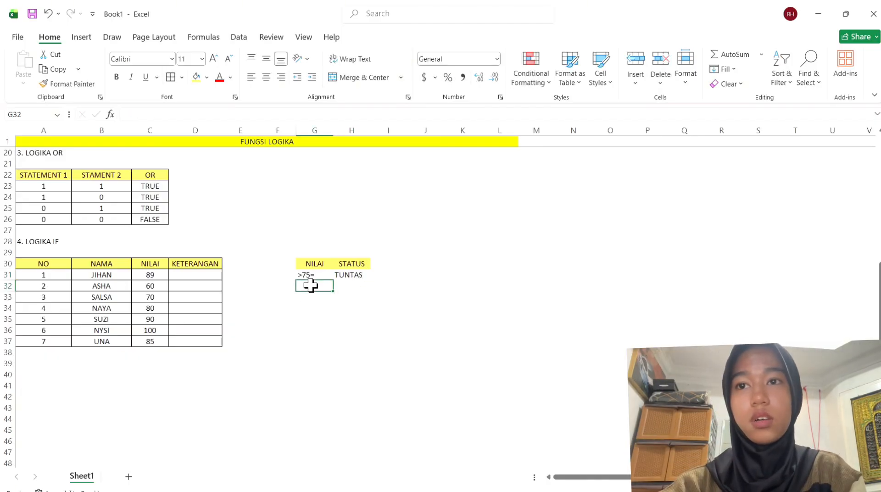
pyautogui.doubleClick(311, 285)
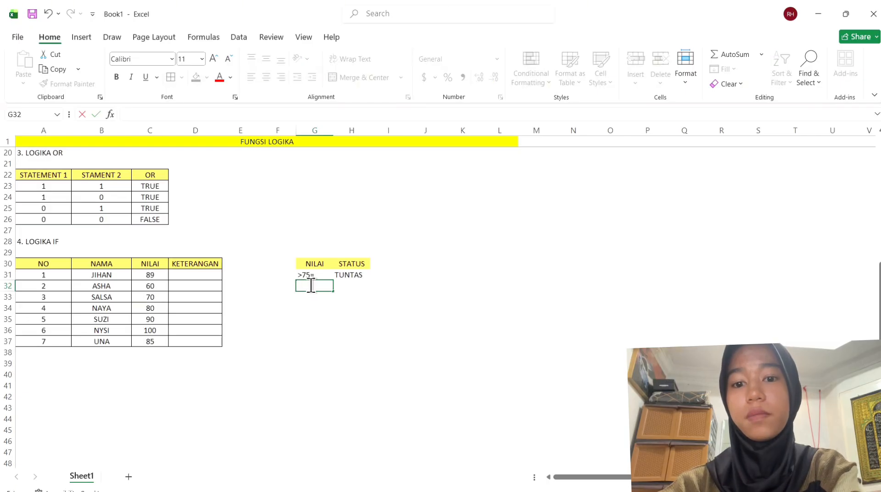
pyautogui.write('<75')
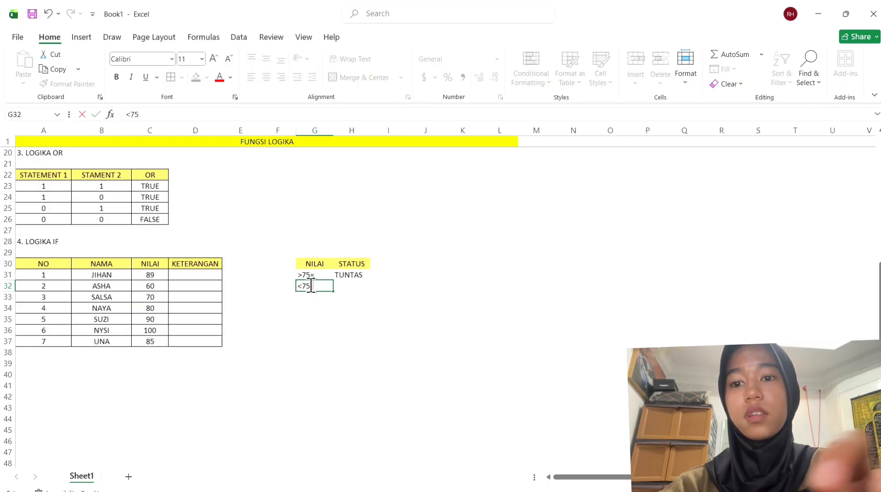
pyautogui.write('+')
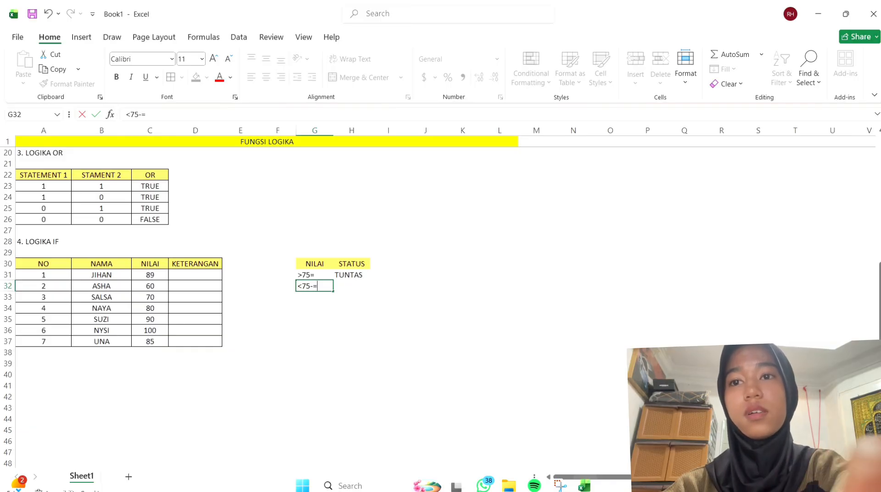
pyautogui.press('BackSpace')
pyautogui.press('BackSpace')
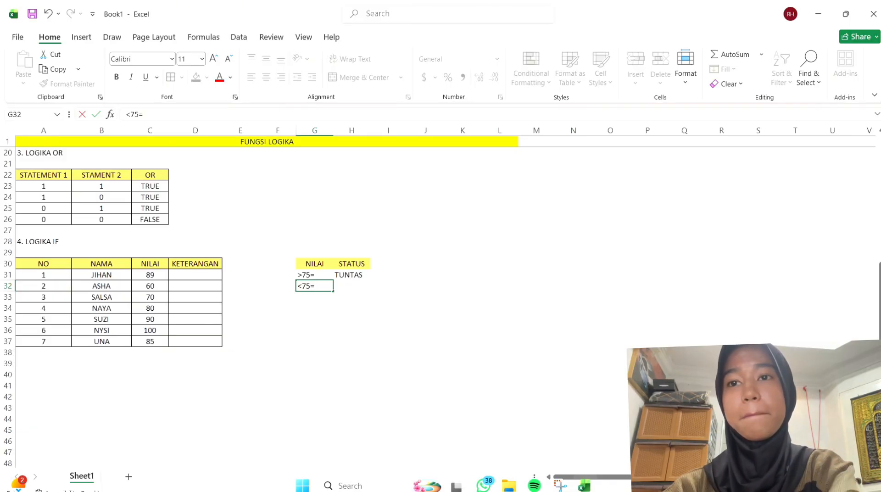
pyautogui.click(347, 285)
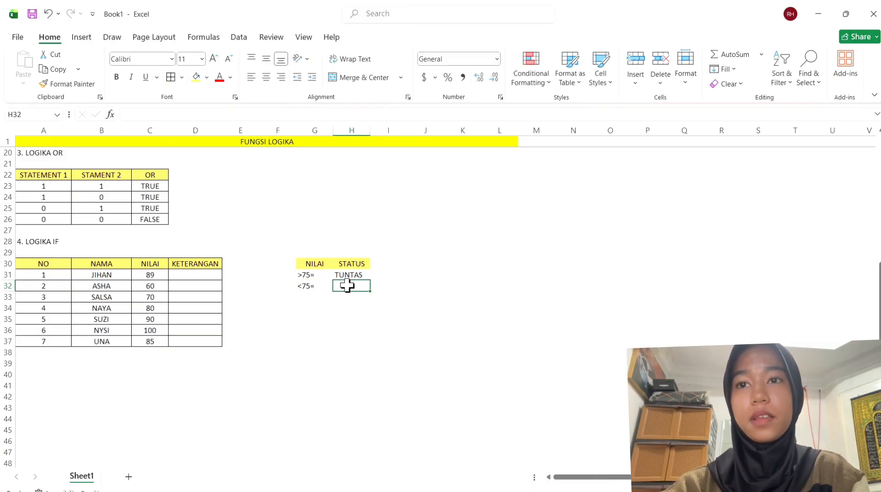
pyautogui.write('REMEDIAL')
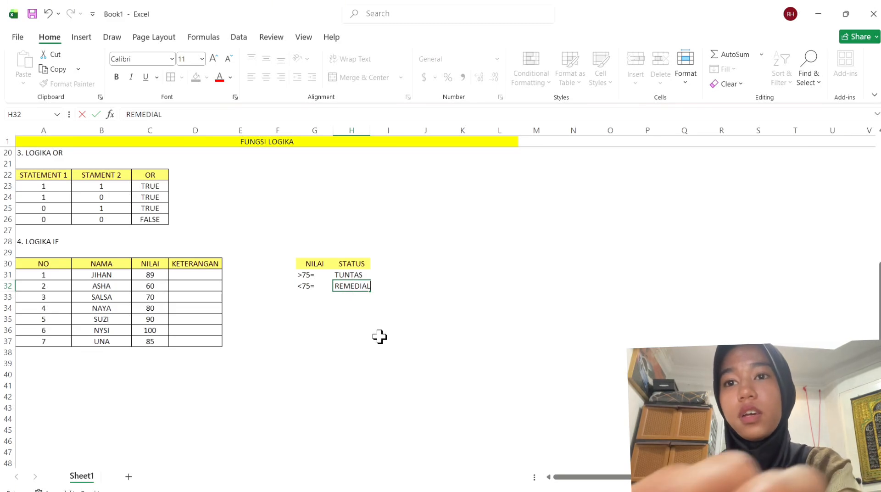
pyautogui.click(379, 337)
# Apply all borders to the criteria table in G30:H32.
pyautogui.click(315, 275)
pyautogui.moveTo(309, 263); pyautogui.dragTo(360, 286)
pyautogui.click(171, 77)
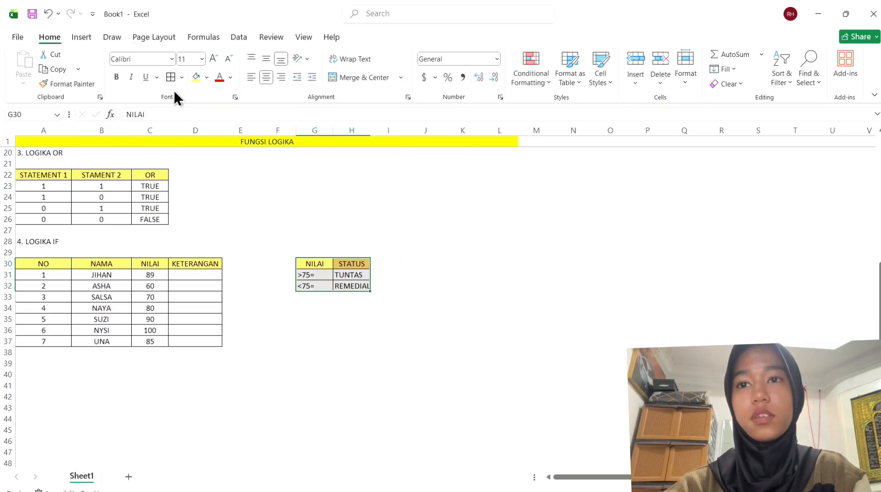
pyautogui.click(342, 340)
# Widen column H so that REMEDIAL fits inside its cell in the criteria table.
pyautogui.click(354, 286)
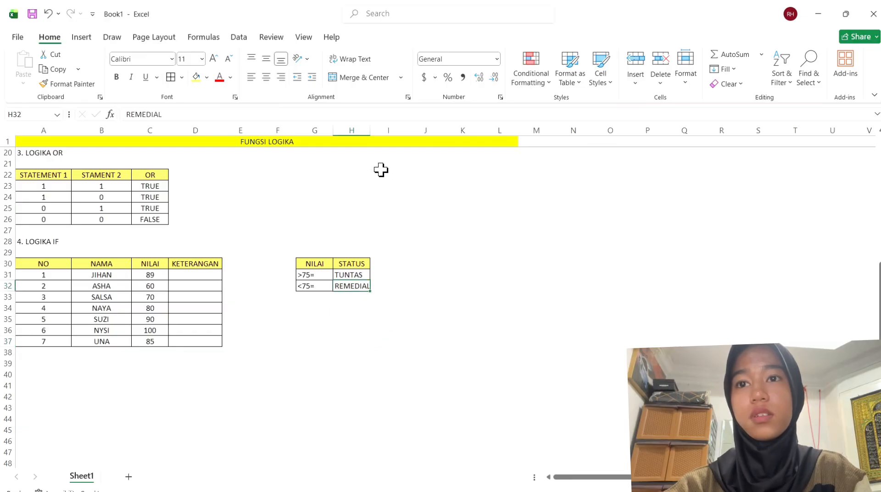
pyautogui.moveTo(369, 131); pyautogui.dragTo(380, 132)
pyautogui.click(433, 329)
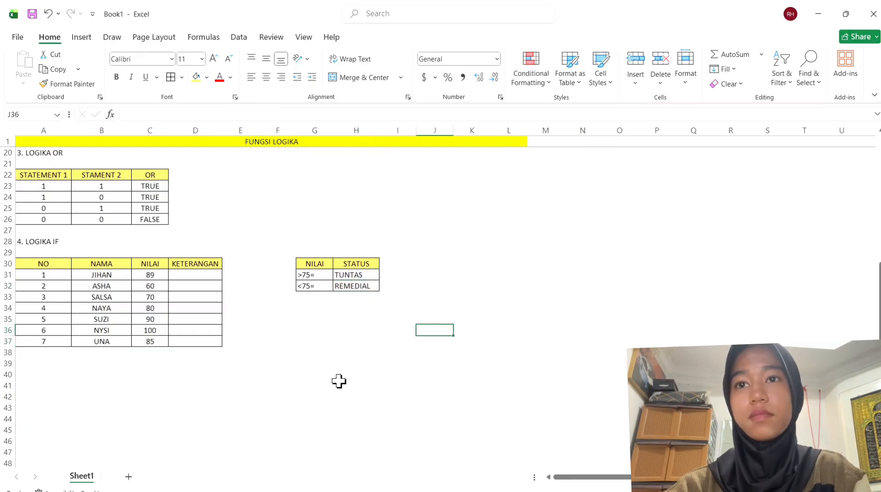
# Start an IF formula in D31, the first KETERANGAN cell, with the logical test C31>75.
pyautogui.scroll(-1, 163, 289)
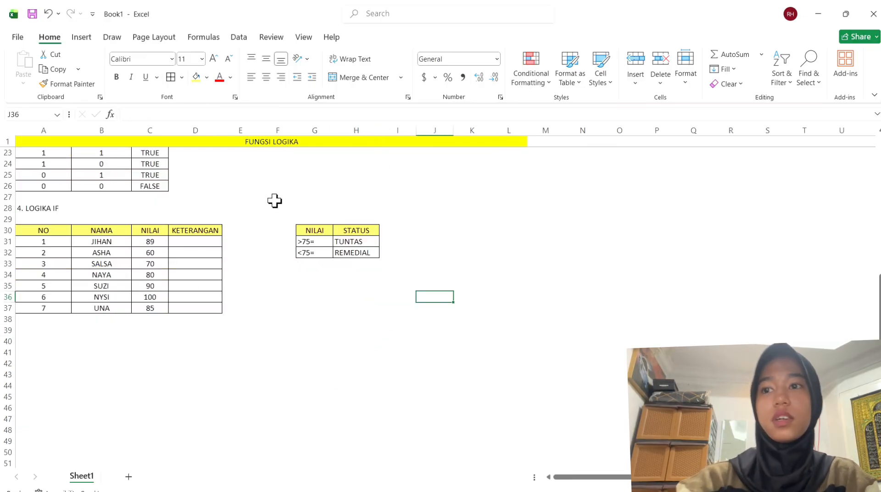
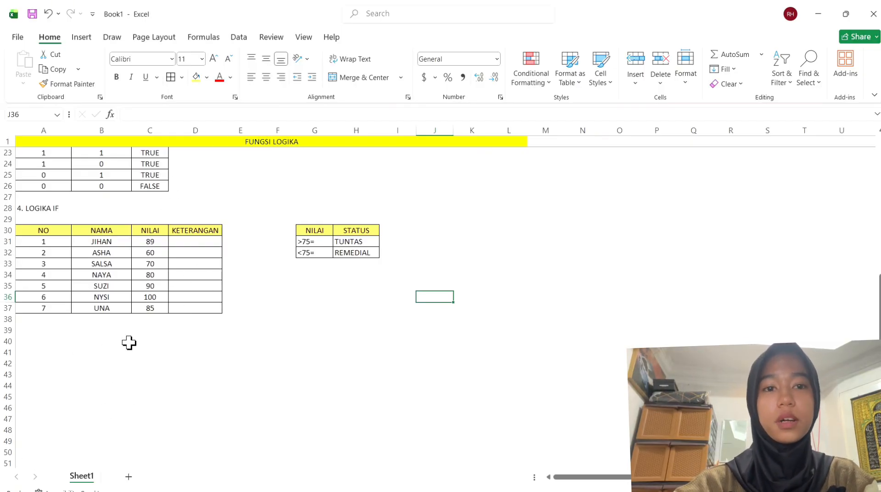
pyautogui.click(192, 241)
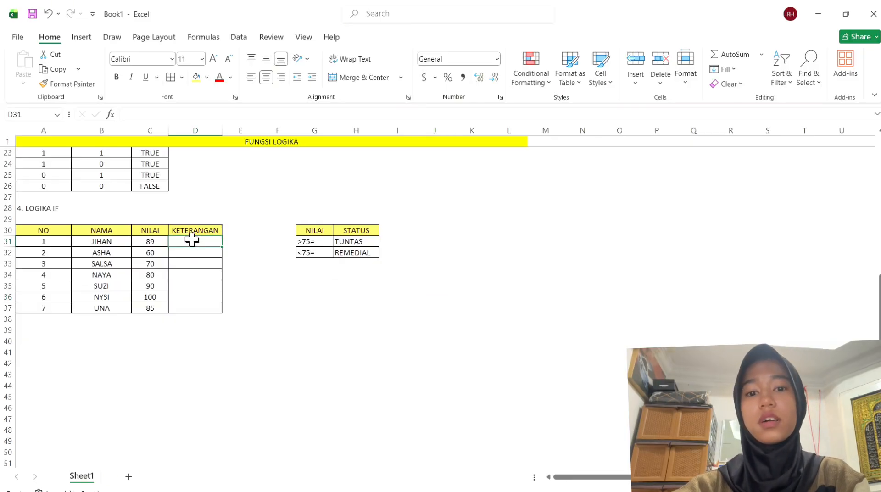
pyautogui.write('=')
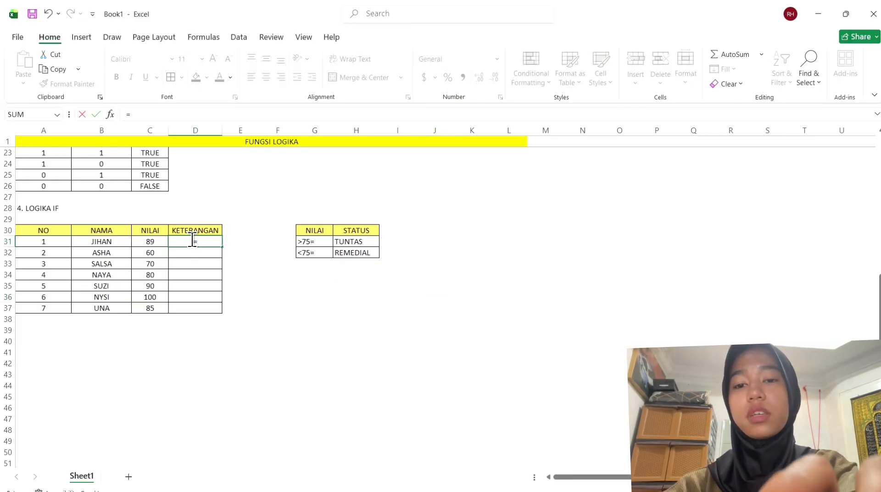
pyautogui.write('IF')
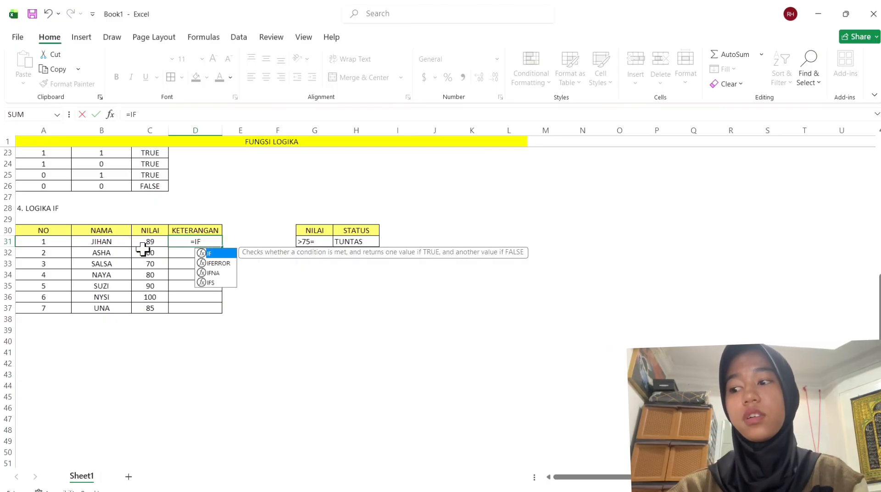
pyautogui.write('(')
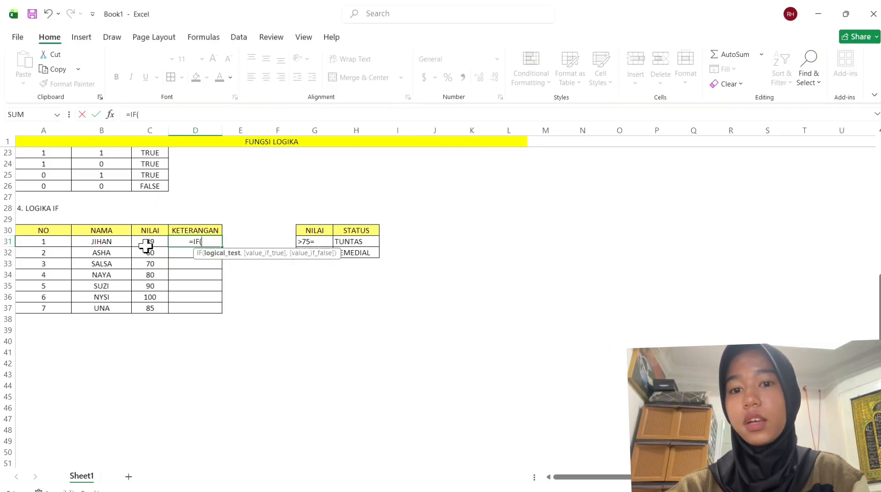
pyautogui.click(147, 242)
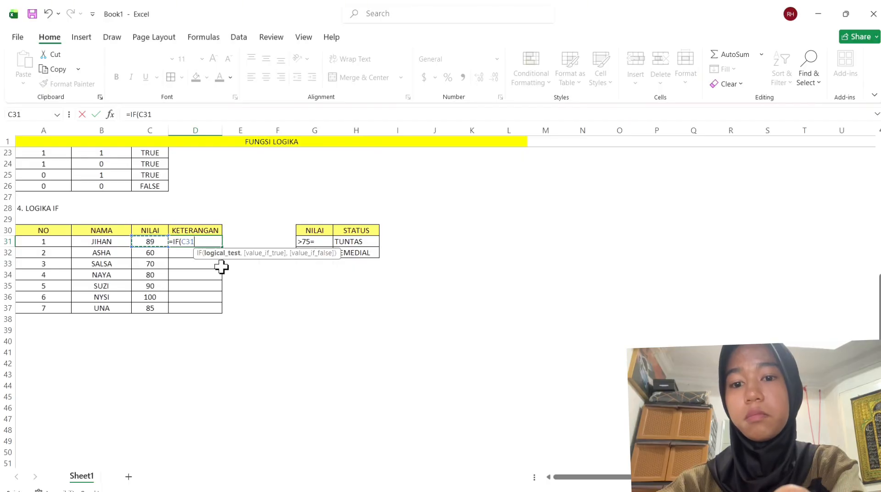
pyautogui.write('>7')
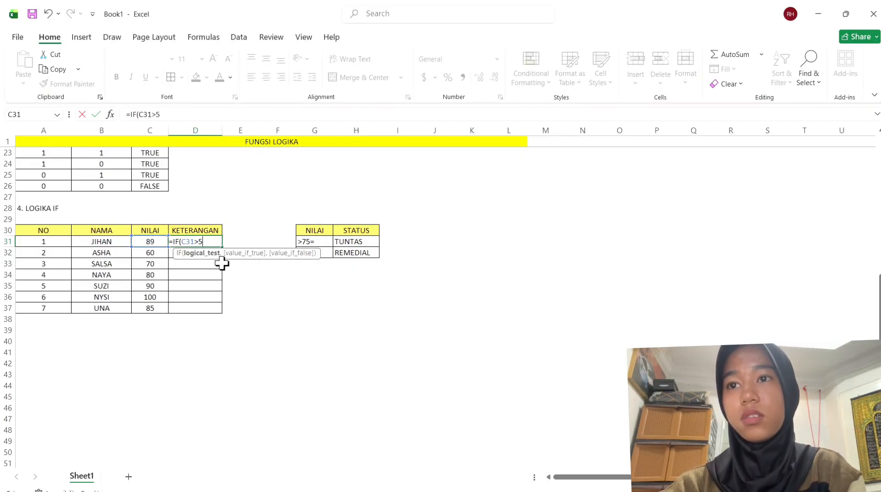
pyautogui.write('5')
pyautogui.press('BackSpace')
pyautogui.write('75')
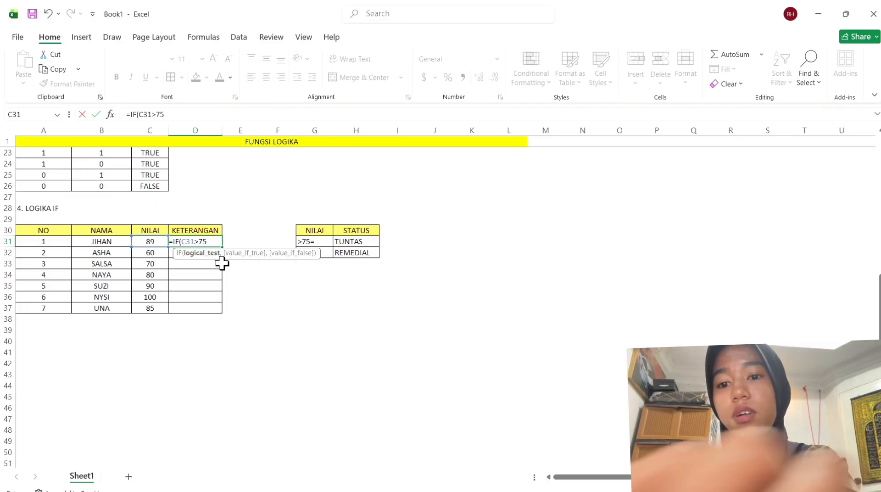
pyautogui.write(',')
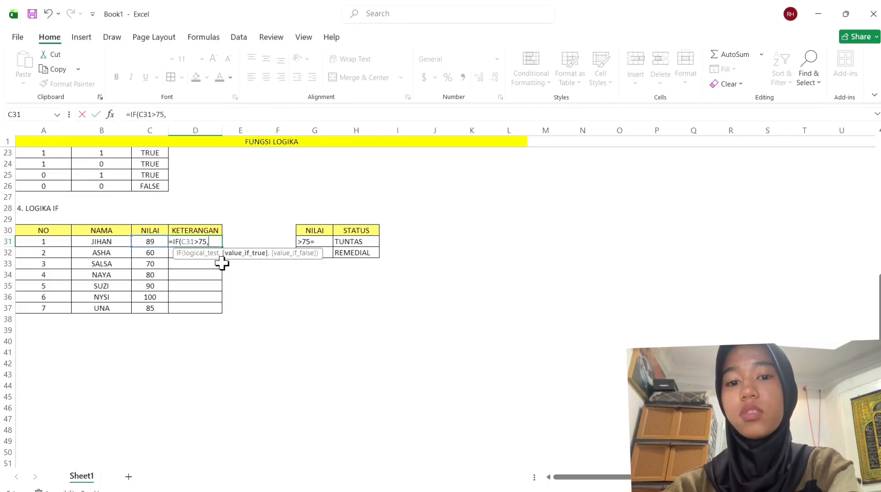
# Complete the D31 formula with "REMEDIAL" as the true value and "TUNTAS" as the false value, accepting the suggested typo correction.
pyautogui.write('"REMEDIA')
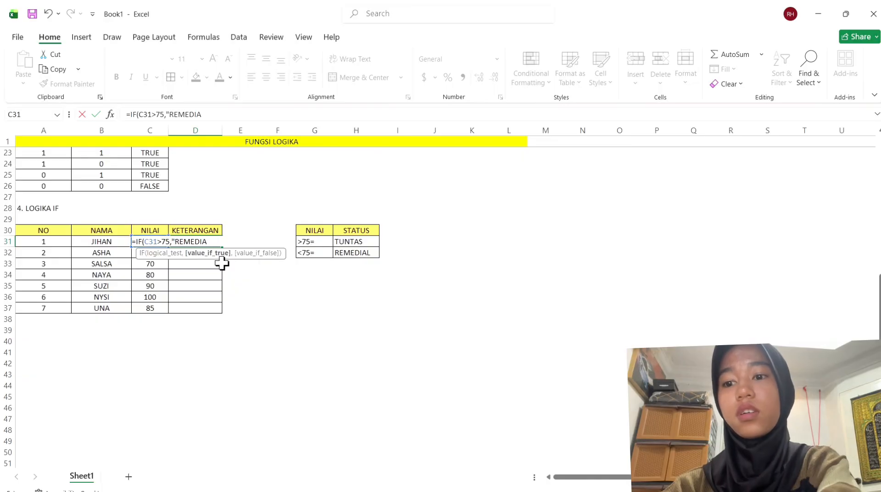
pyautogui.write('L')
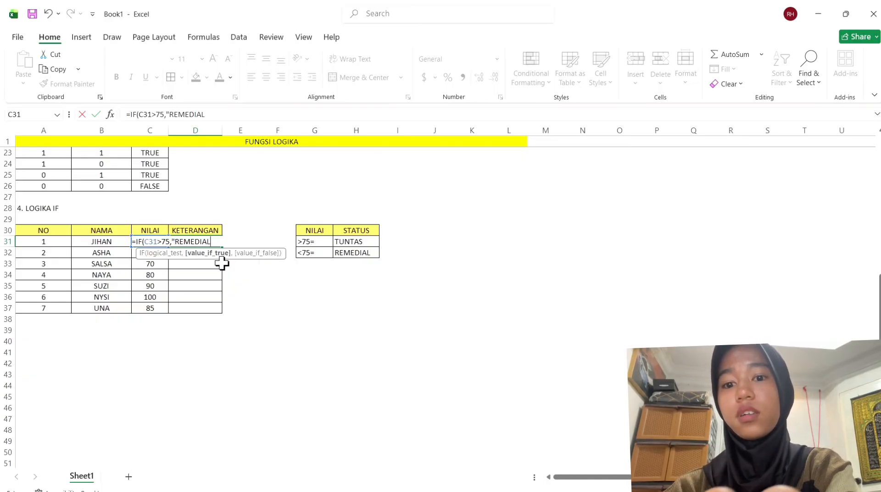
pyautogui.write('"')
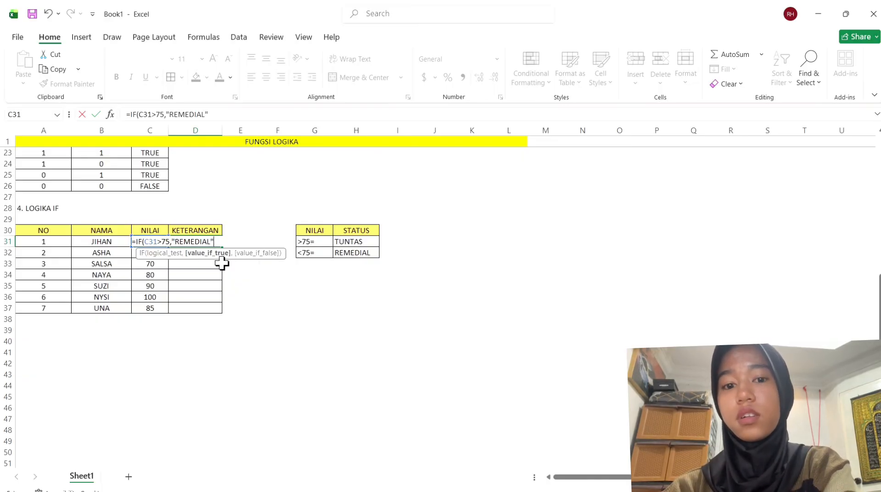
pyautogui.write(', tuntas')
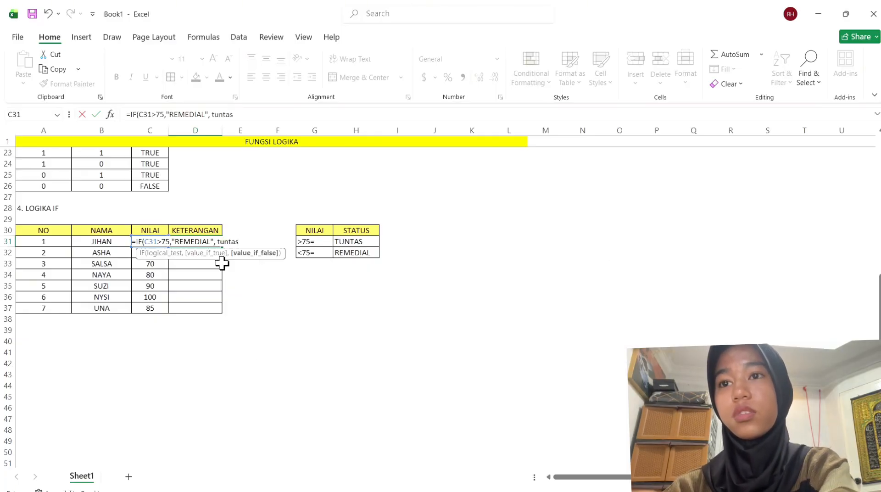
pyautogui.press('BackSpace')
pyautogui.press('BackSpace')
pyautogui.press('BackSpace')
pyautogui.press('BackSpace')
pyautogui.press('BackSpace')
pyautogui.write('TUNTAS"')
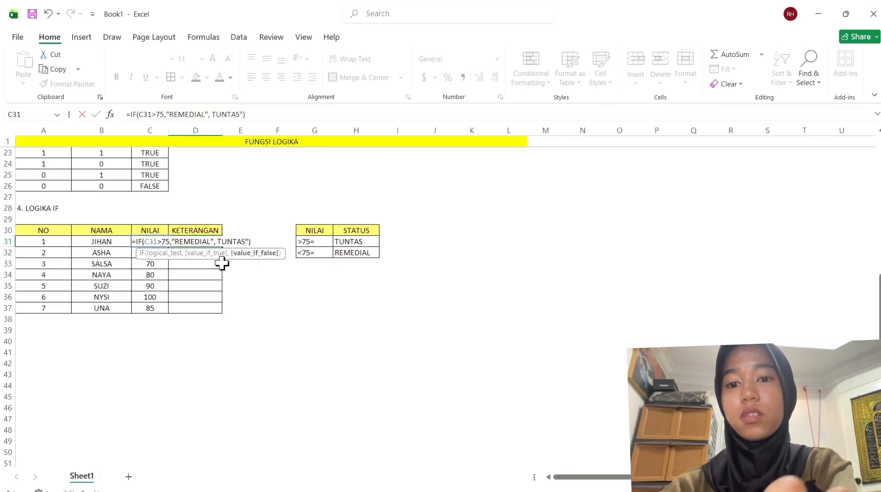
pyautogui.press('Return')
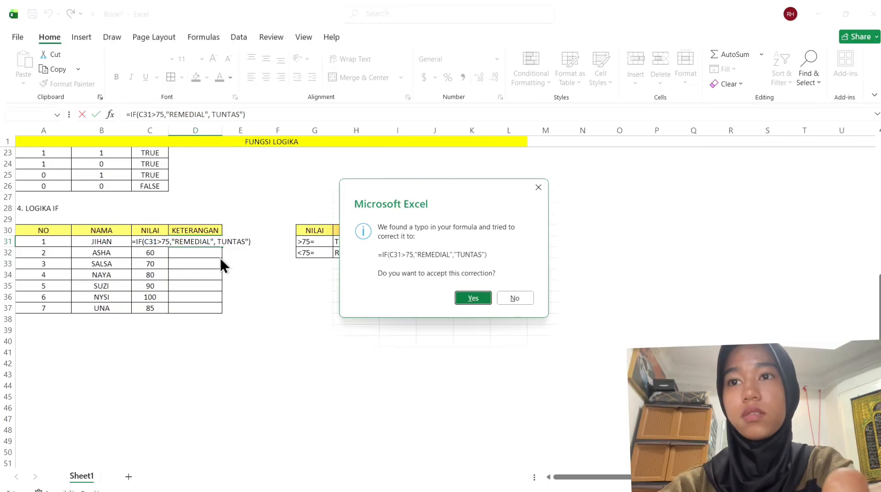
pyautogui.click(471, 299)
# Correct the IF formula in D31 so its logical test reads C31<75.
pyautogui.click(197, 242)
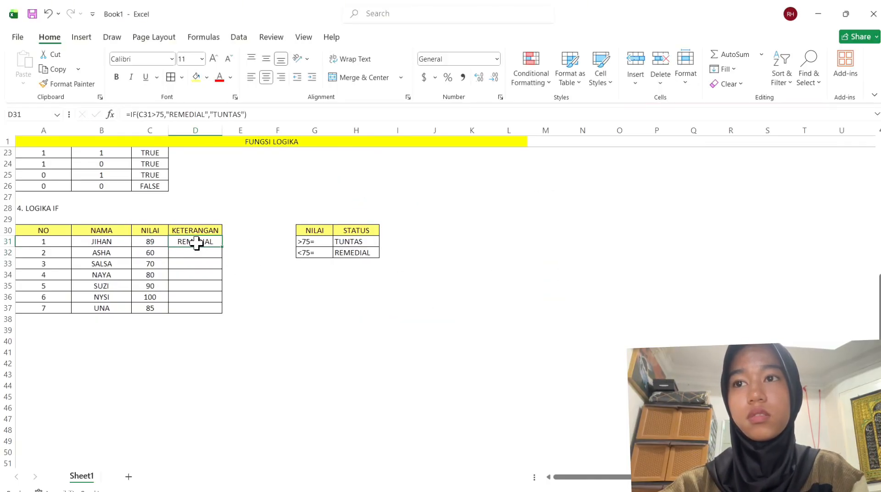
pyautogui.doubleClick(197, 242)
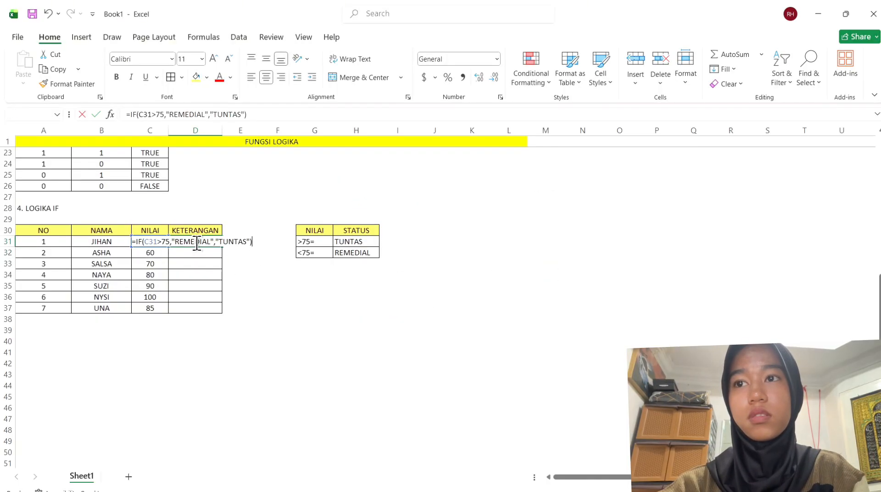
pyautogui.click(163, 242)
pyautogui.press('BackSpace')
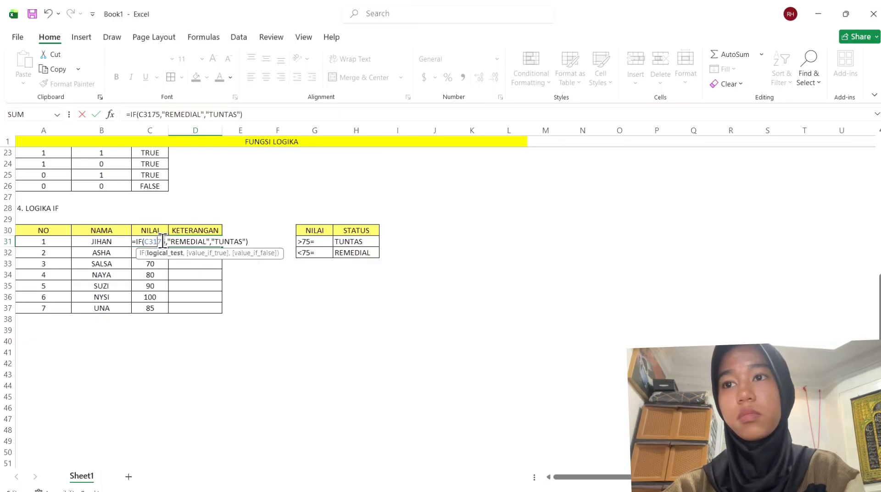
pyautogui.write('<')
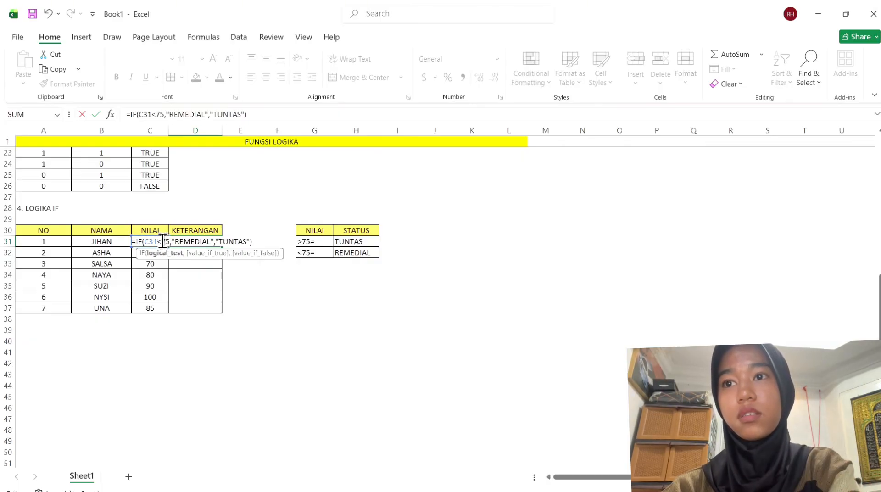
pyautogui.press('Return')
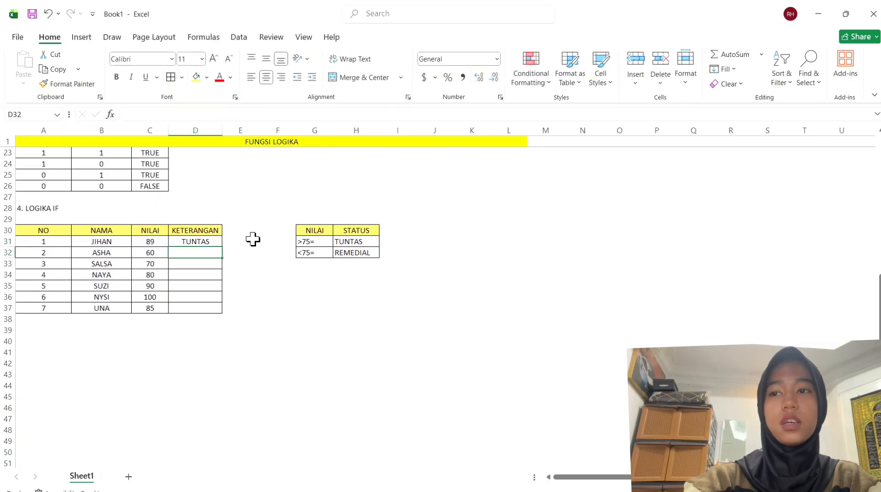
# Fill the D31 formula down through D37 to complete the KETERANGAN column.
pyautogui.click(210, 242)
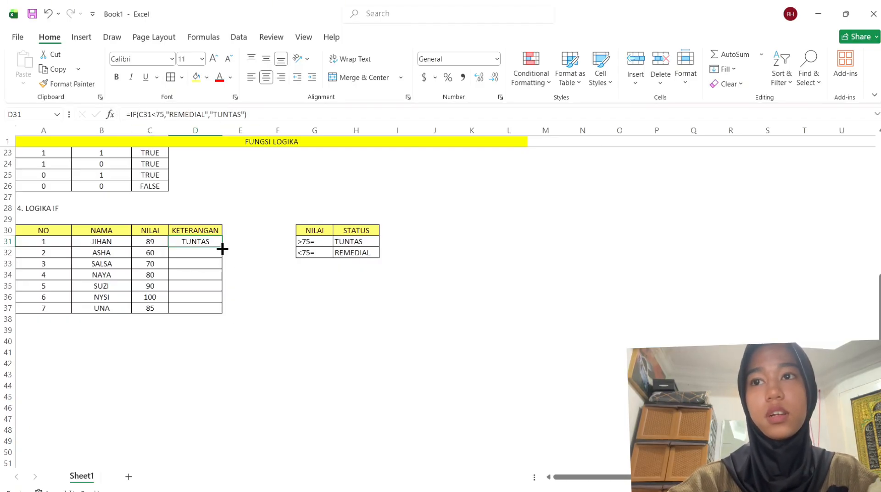
pyautogui.moveTo(222, 247); pyautogui.dragTo(226, 311)
pyautogui.click(267, 317)
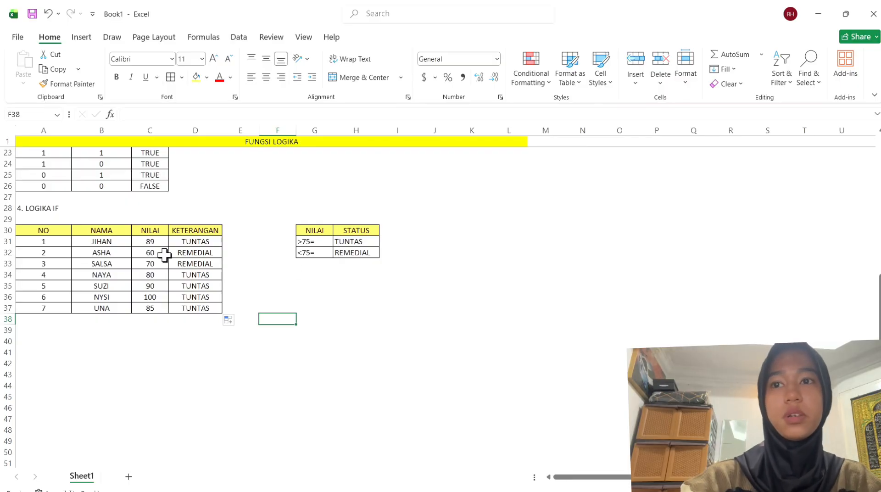
pyautogui.click(181, 330)
pyautogui.click(117, 330)
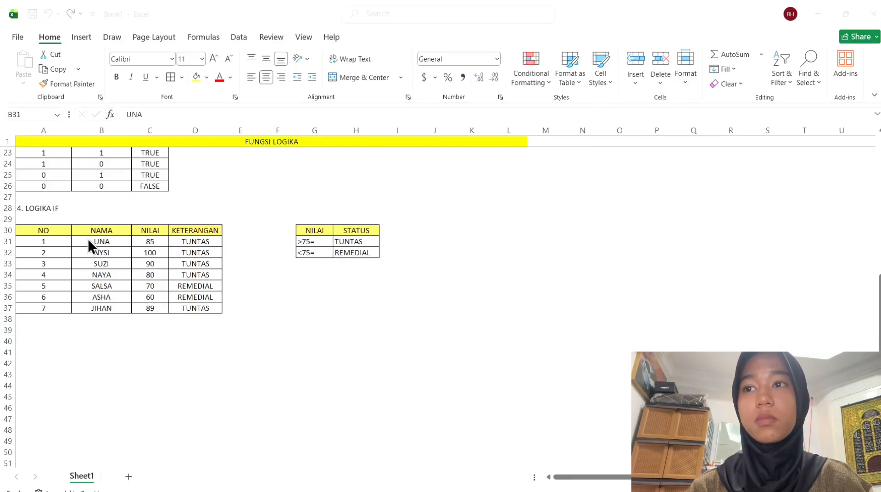
# Sort the NAMA entries in B31:B37 from A to Z, expanding the selection to include the adjacent data.
pyautogui.click(94, 242)
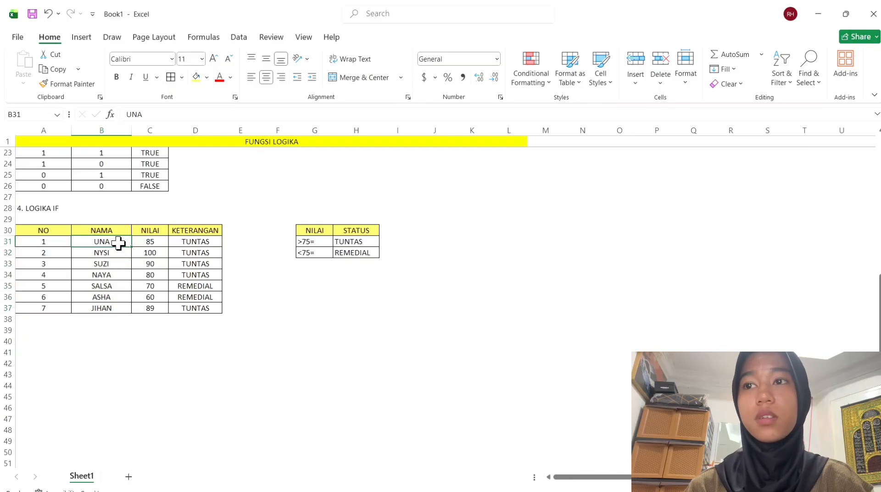
pyautogui.moveTo(118, 243); pyautogui.dragTo(128, 308)
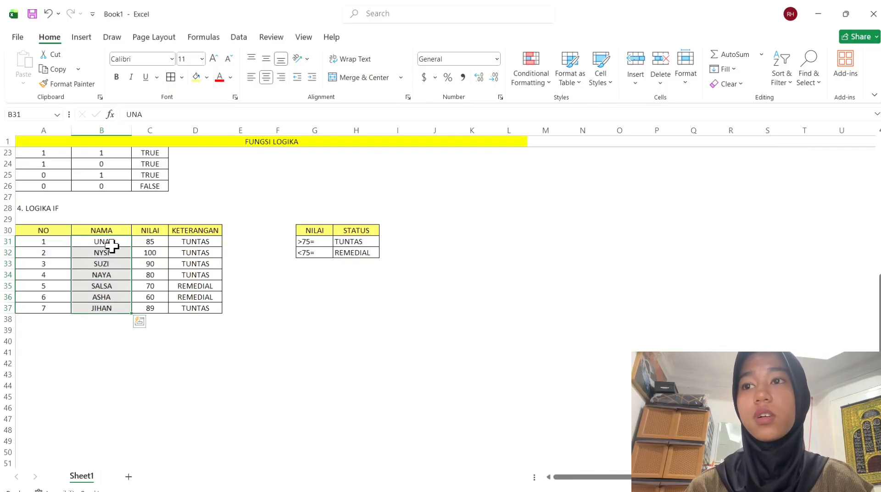
pyautogui.rightClick(111, 247)
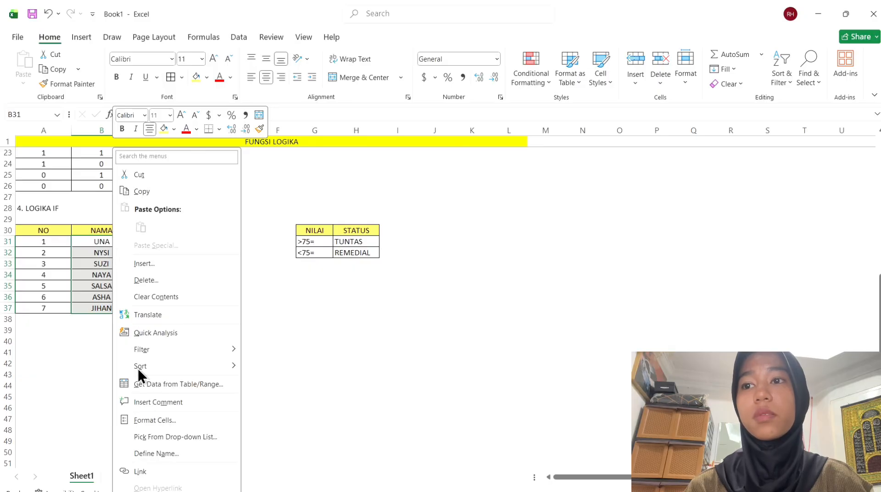
pyautogui.moveTo(138, 367)
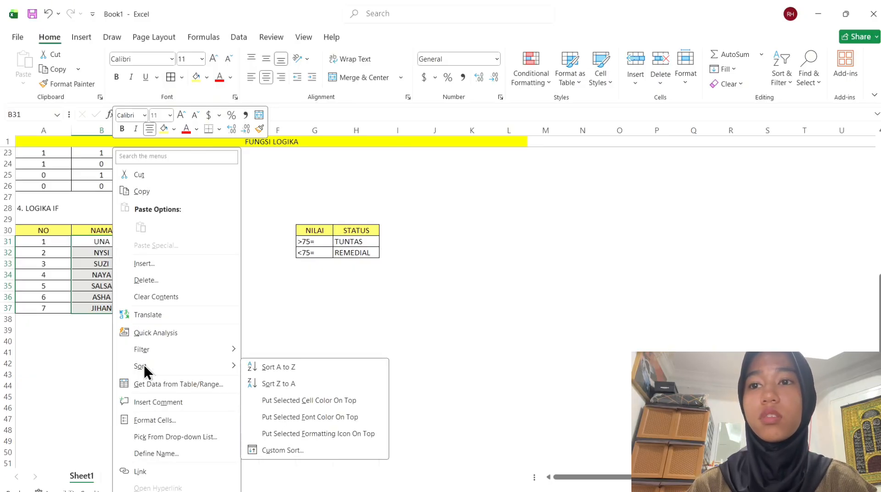
pyautogui.click(272, 367)
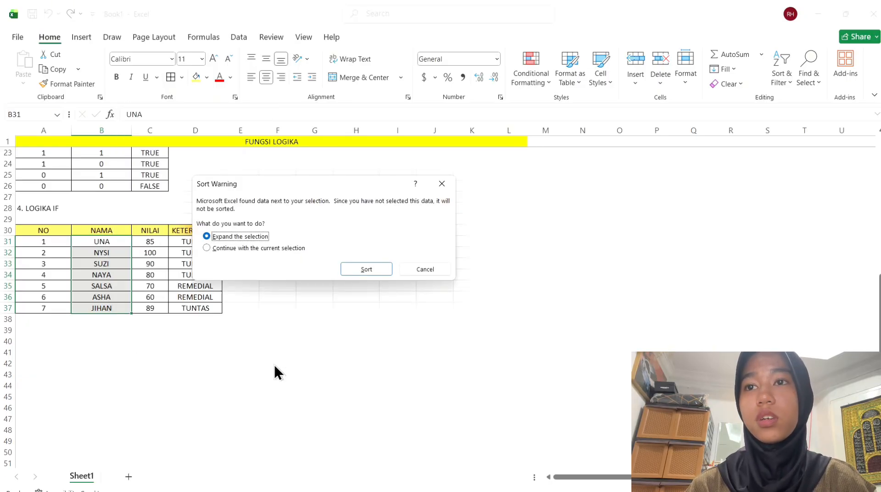
pyautogui.click(366, 269)
pyautogui.click(351, 352)
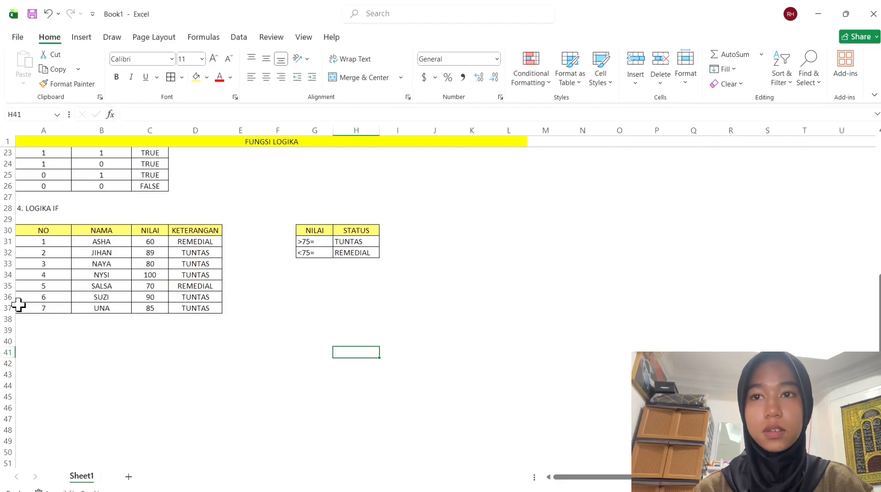
pyautogui.scroll(7, 208, 356)
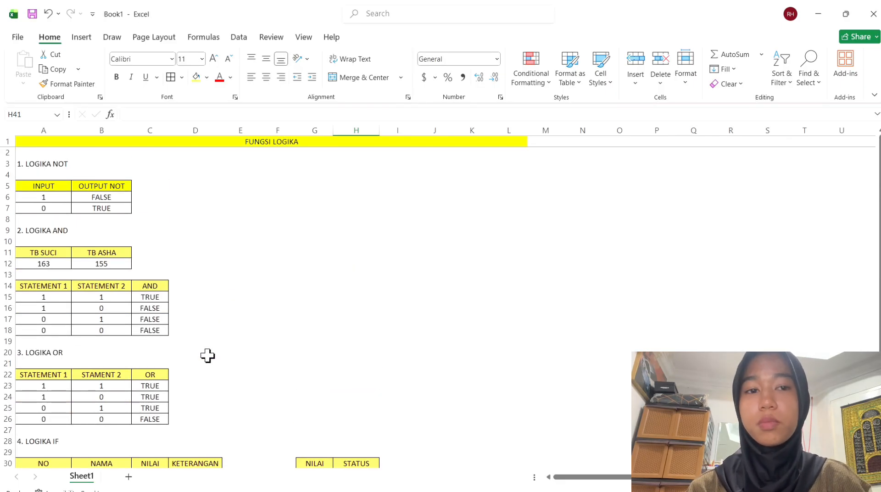